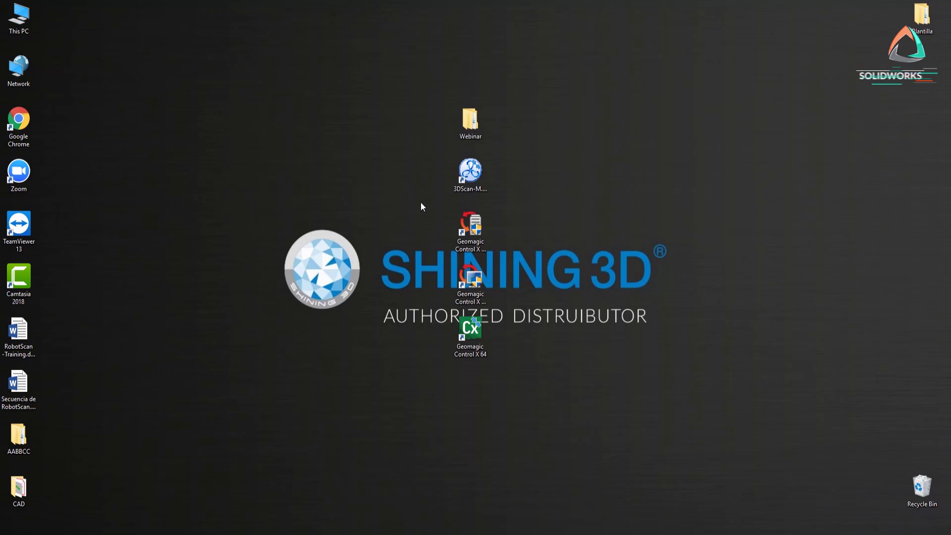
# Step: Launch 3DScan, set the right camera's shutter to 6, and show the left camera's shutter and gain settings
pyautogui.click(474, 174)
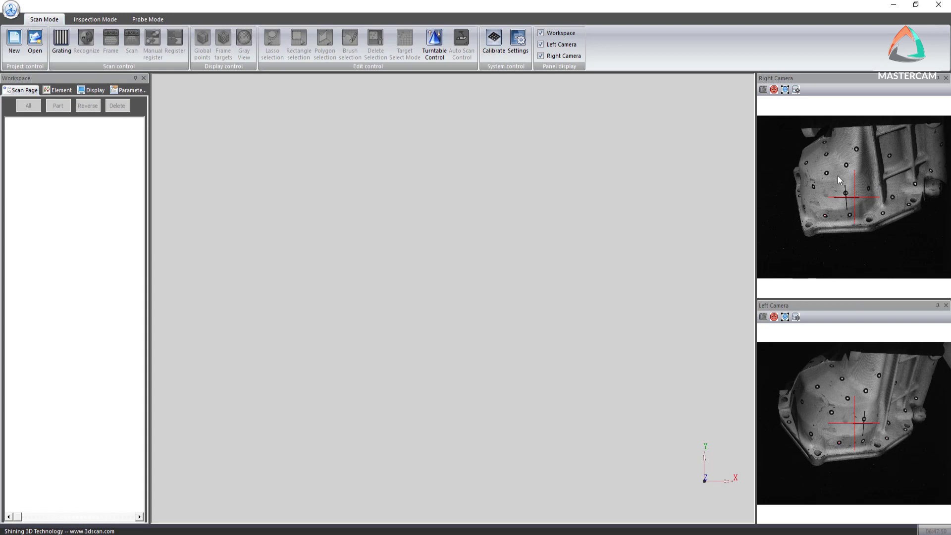
pyautogui.click(796, 90)
pyautogui.moveTo(789, 106); pyautogui.dragTo(787, 108)
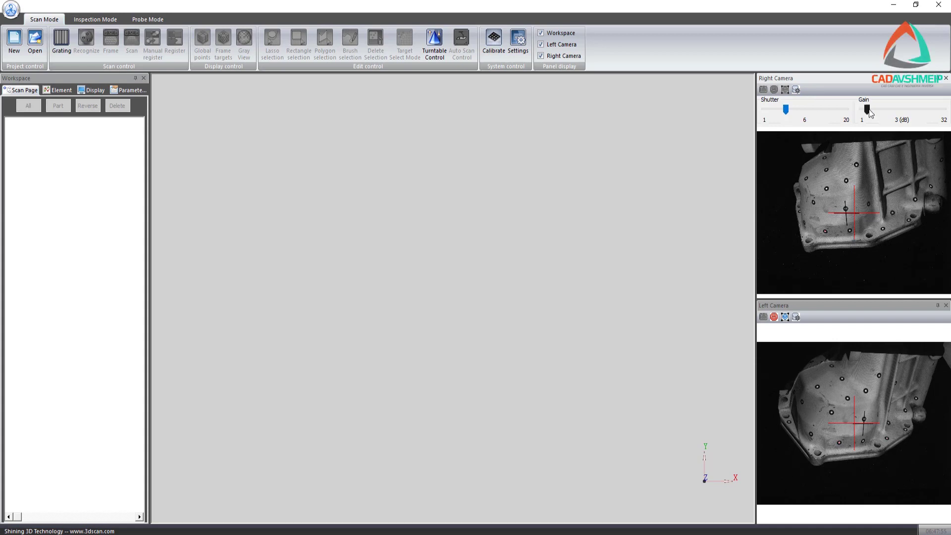
pyautogui.click(796, 317)
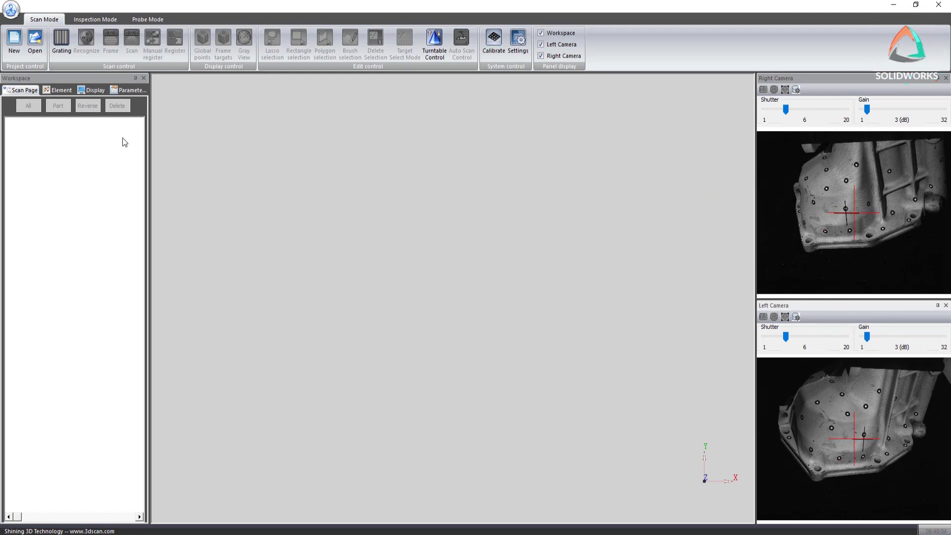
# Step: Create a Scan and Registration project named NewProject with the Desktop as its project directory
pyautogui.click(20, 44)
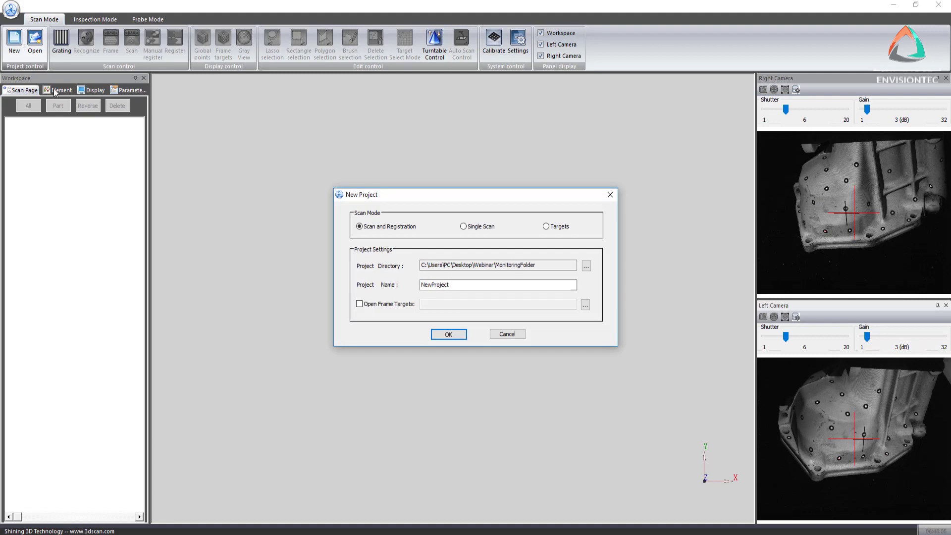
pyautogui.click(586, 267)
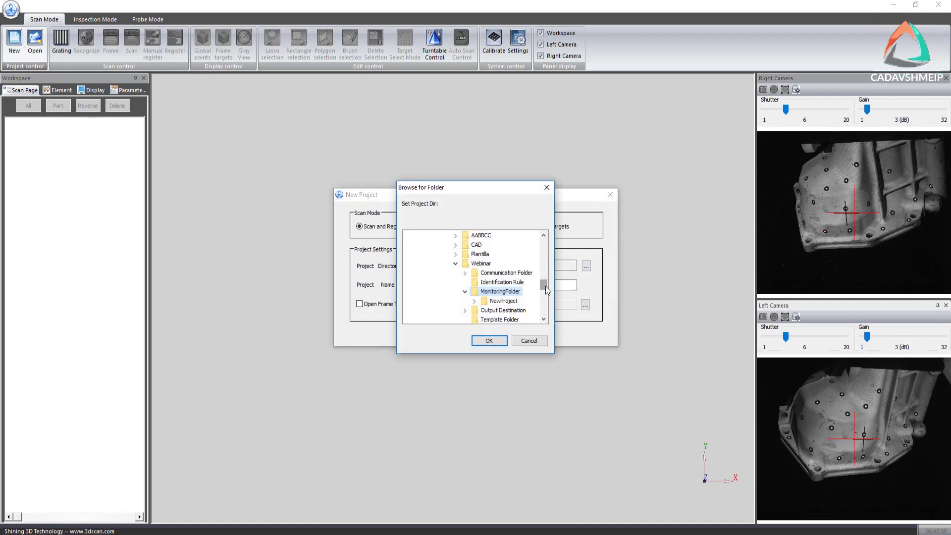
pyautogui.scroll(10, 543, 286)
pyautogui.click(425, 235)
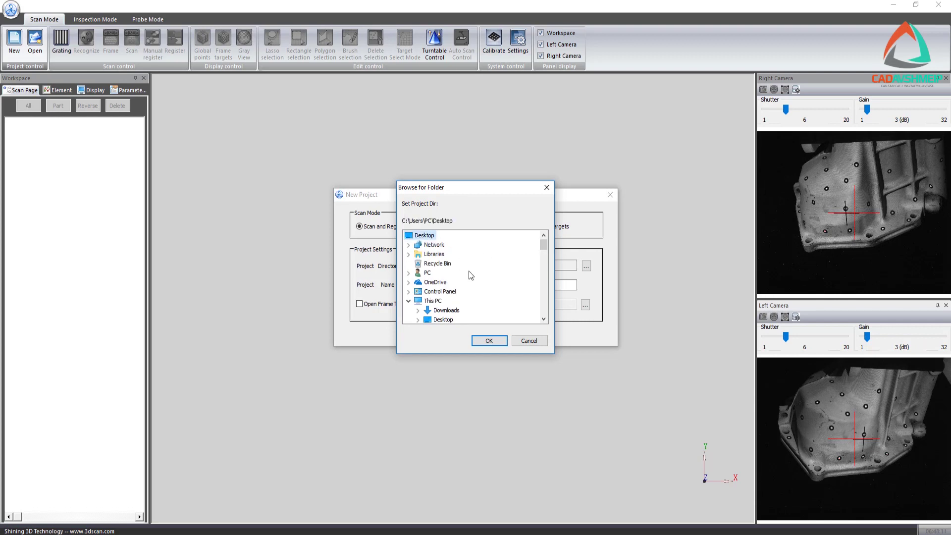
pyautogui.click(489, 341)
pyautogui.click(458, 337)
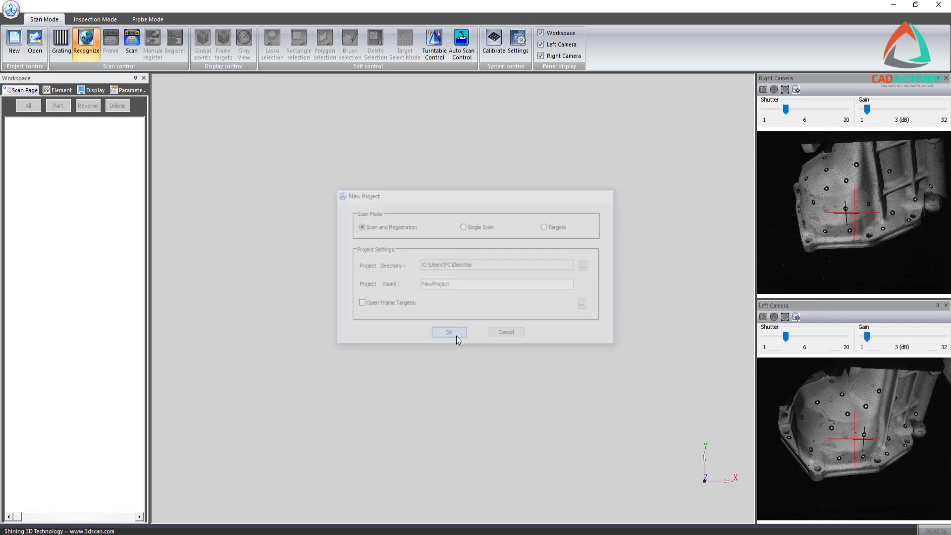
# Step: Load Webinar RobotScanRobotPos.bin as the auto scan path file and set the turntable speed to Low
pyautogui.click(462, 50)
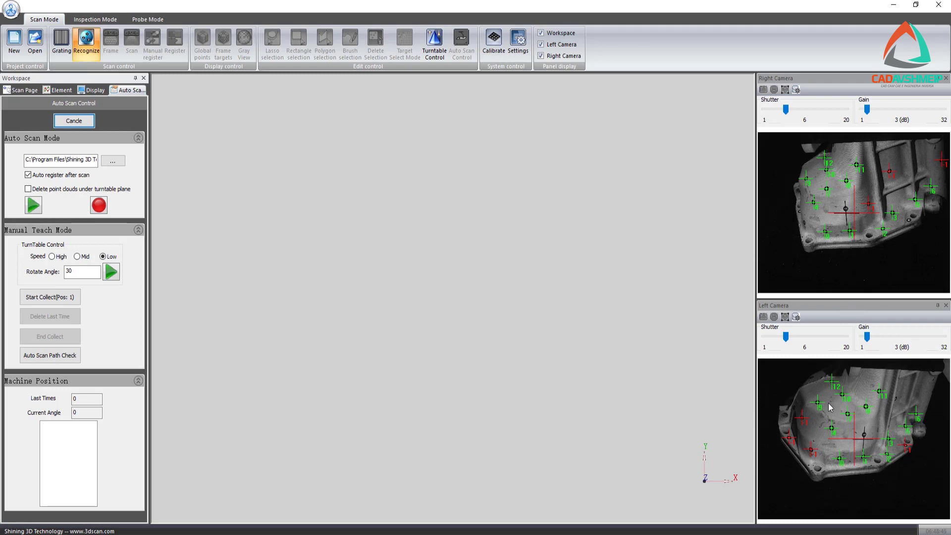
pyautogui.click(113, 160)
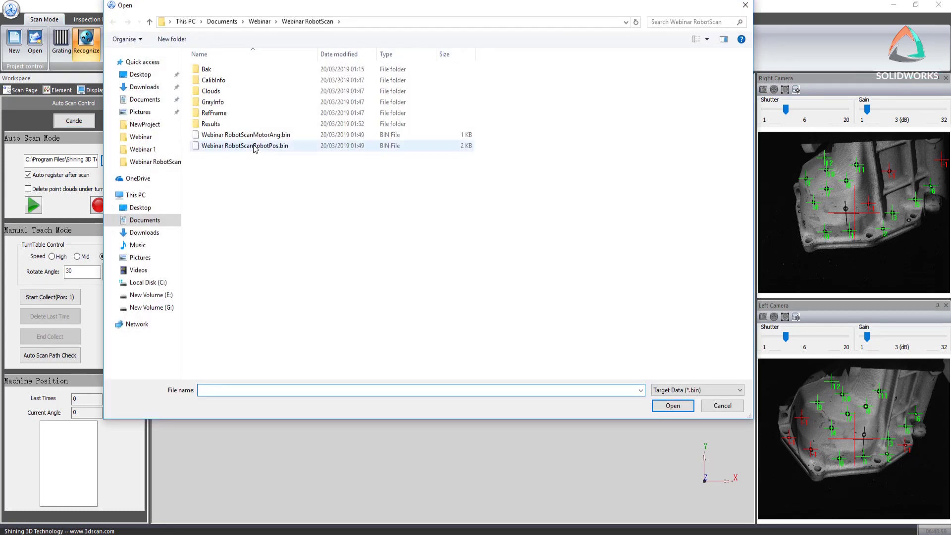
pyautogui.click(258, 146)
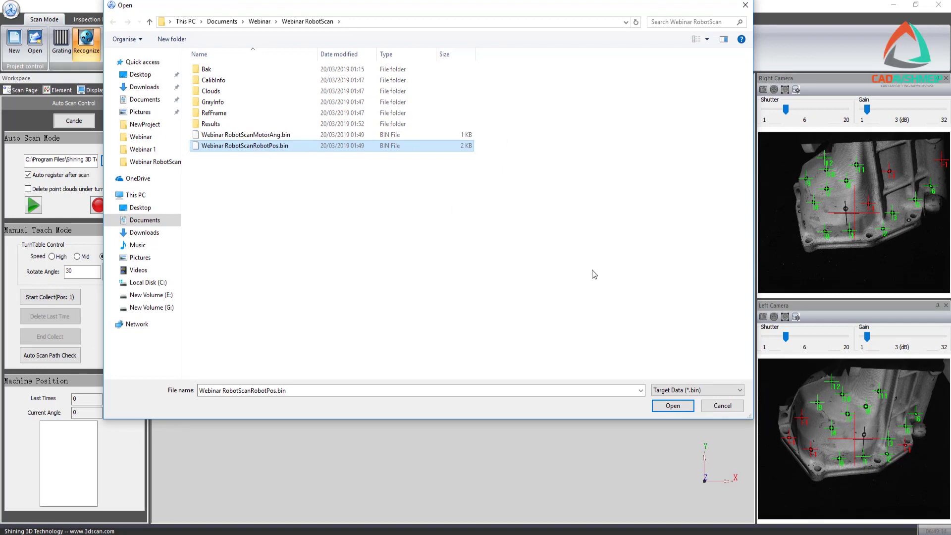
pyautogui.click(673, 406)
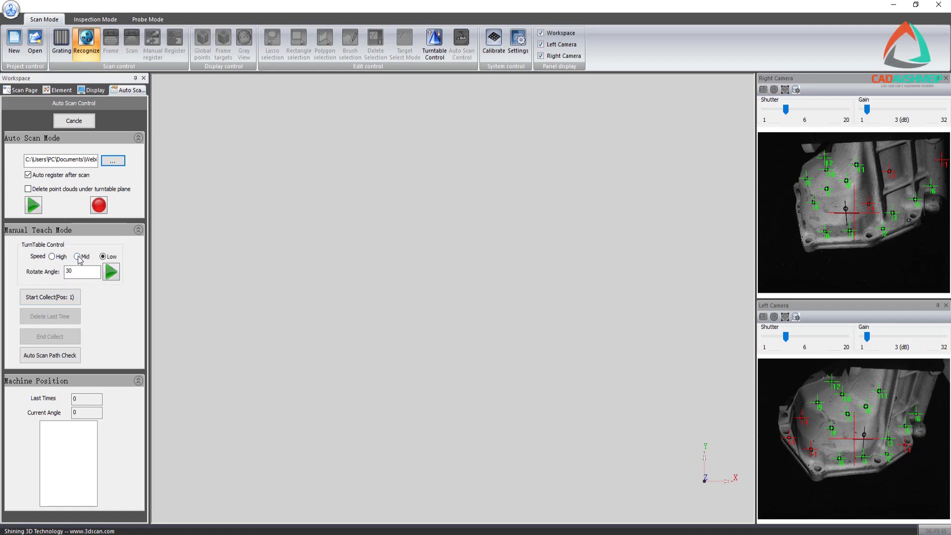
pyautogui.click(52, 257)
pyautogui.click(103, 256)
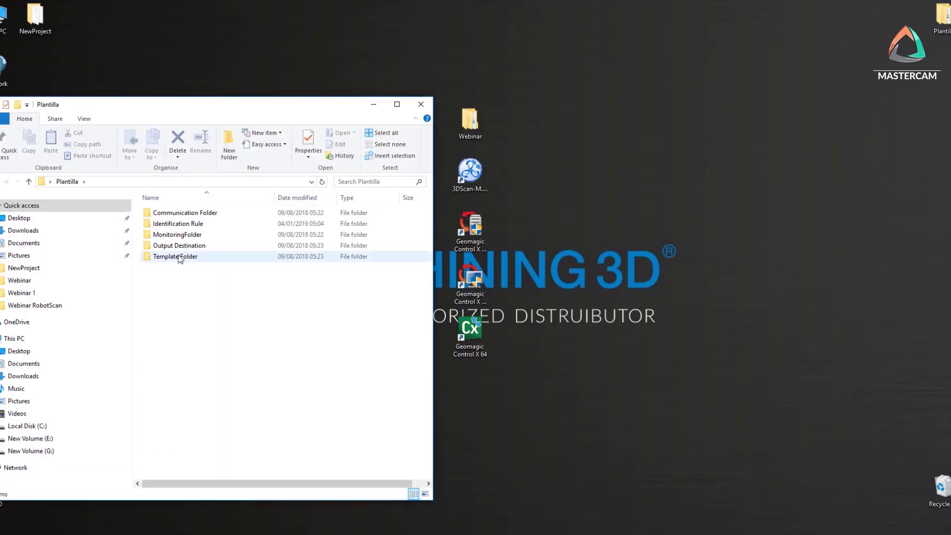
# Step: Launch Geomagic Control X and import the CAD reference Transmision.X_T from the Desktop
pyautogui.click(471, 280)
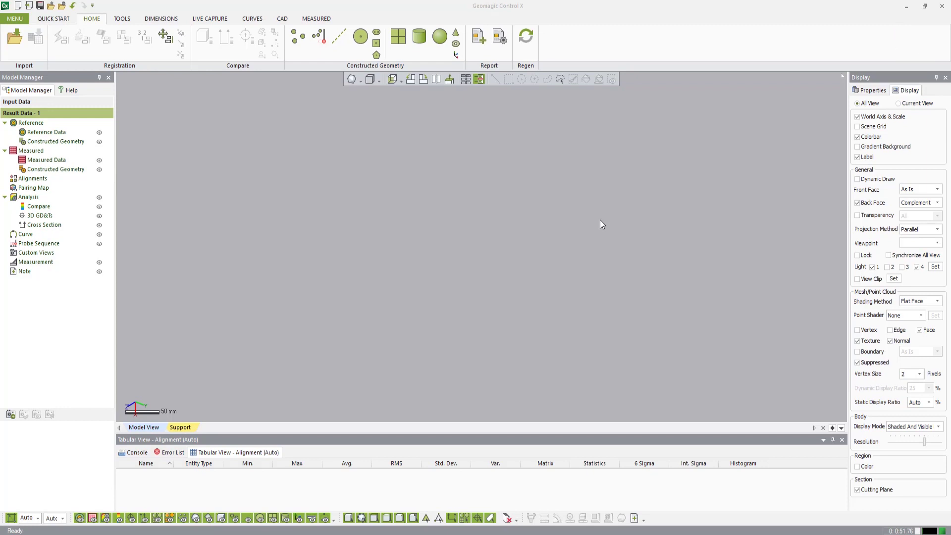
pyautogui.click(15, 37)
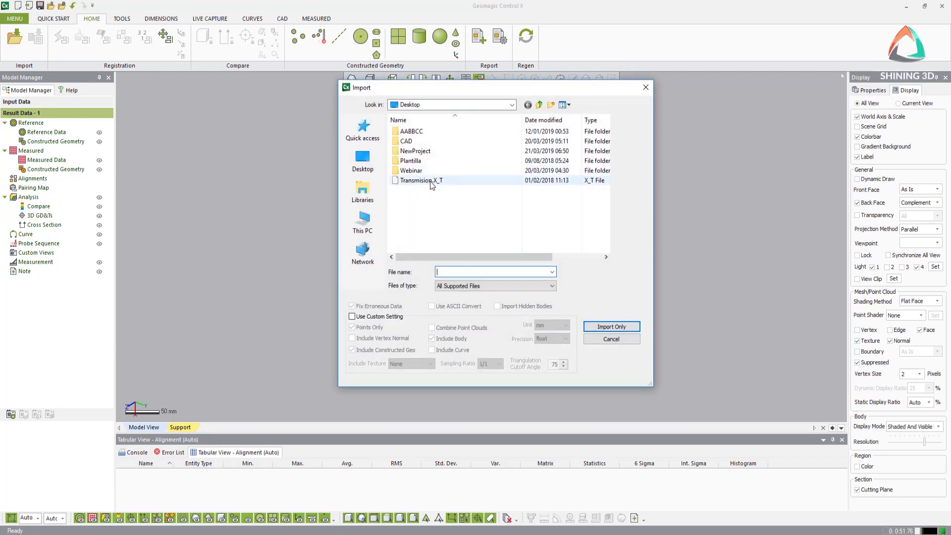
pyautogui.click(432, 181)
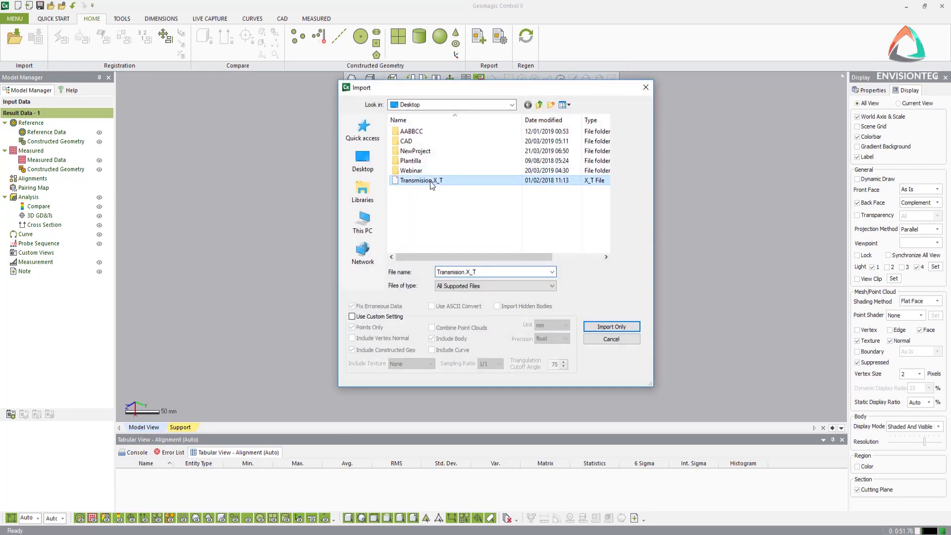
pyautogui.click(608, 328)
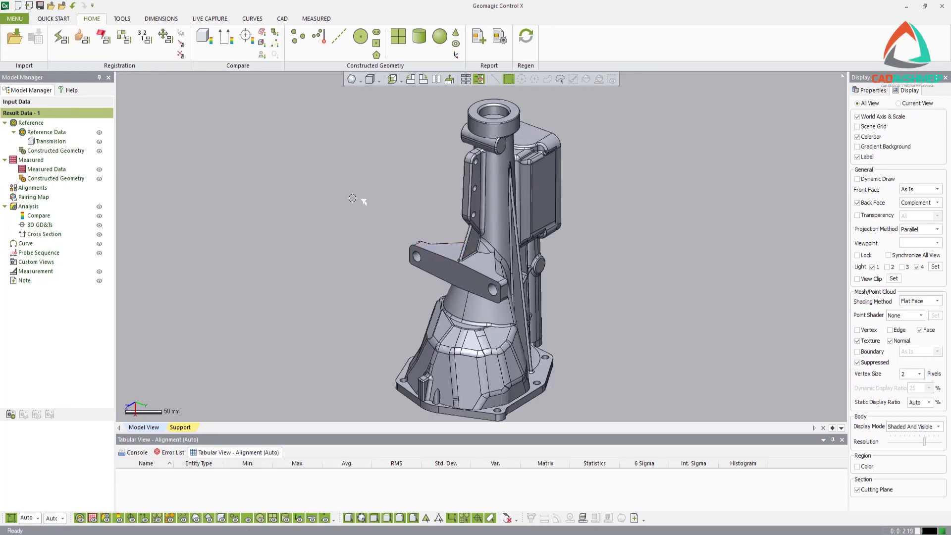
# Step: Import the scanned mesh NewProject.stl from the Results folder of the NewProject folder on the Desktop
pyautogui.click(14, 37)
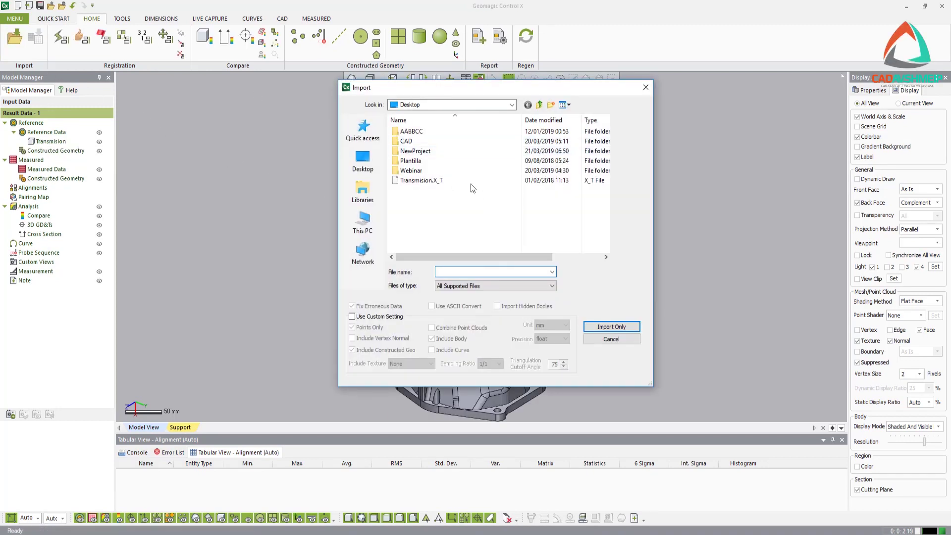
pyautogui.doubleClick(415, 151)
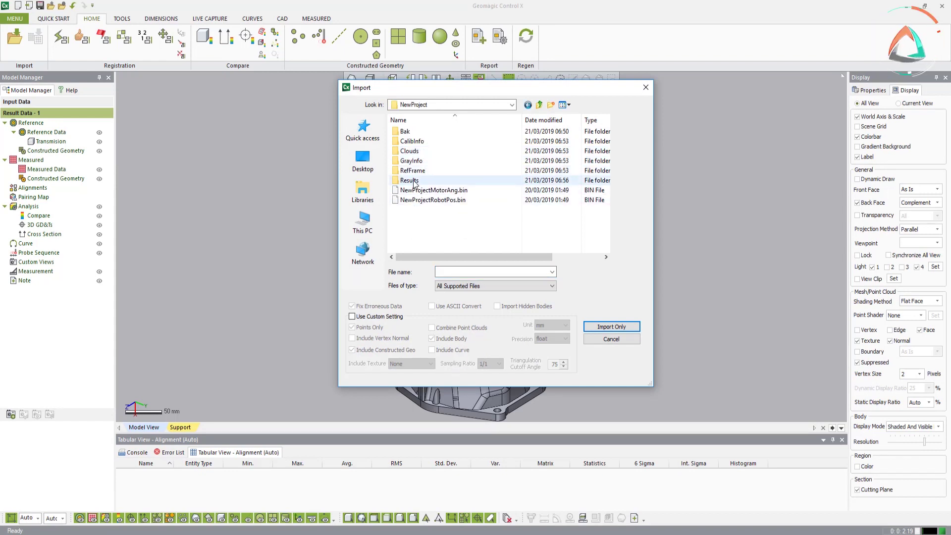
pyautogui.click(367, 169)
pyautogui.scroll(-5, 419, 213)
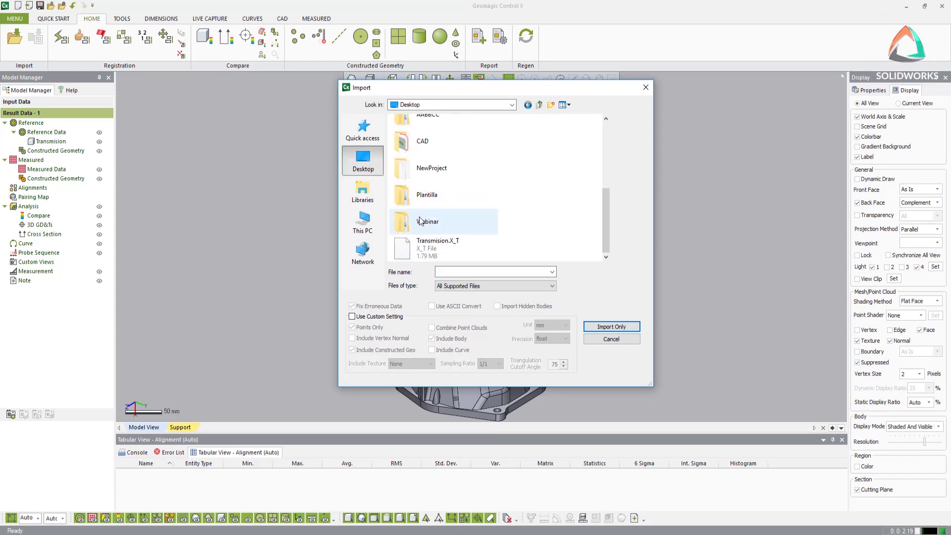
pyautogui.scroll(5, 424, 233)
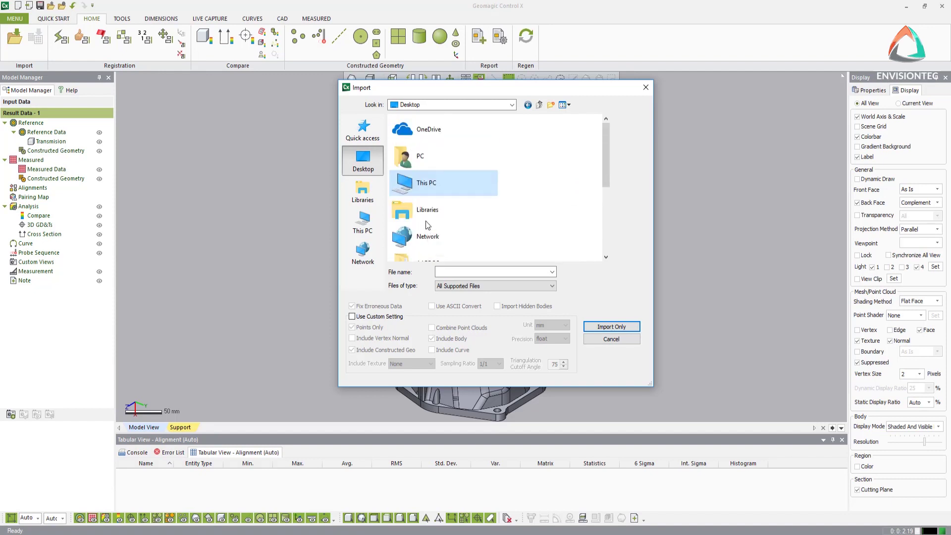
pyautogui.scroll(-3, 423, 241)
pyautogui.doubleClick(425, 207)
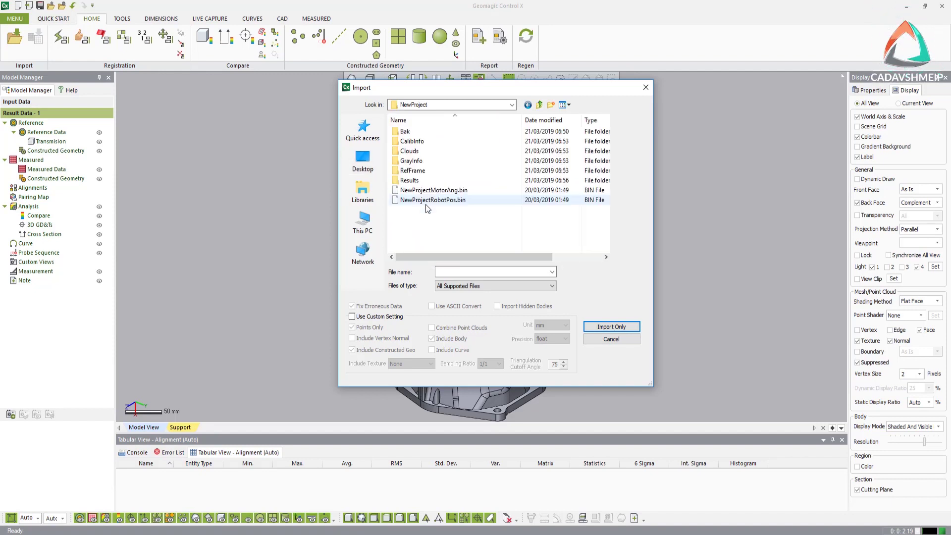
pyautogui.doubleClick(420, 180)
pyautogui.click(418, 141)
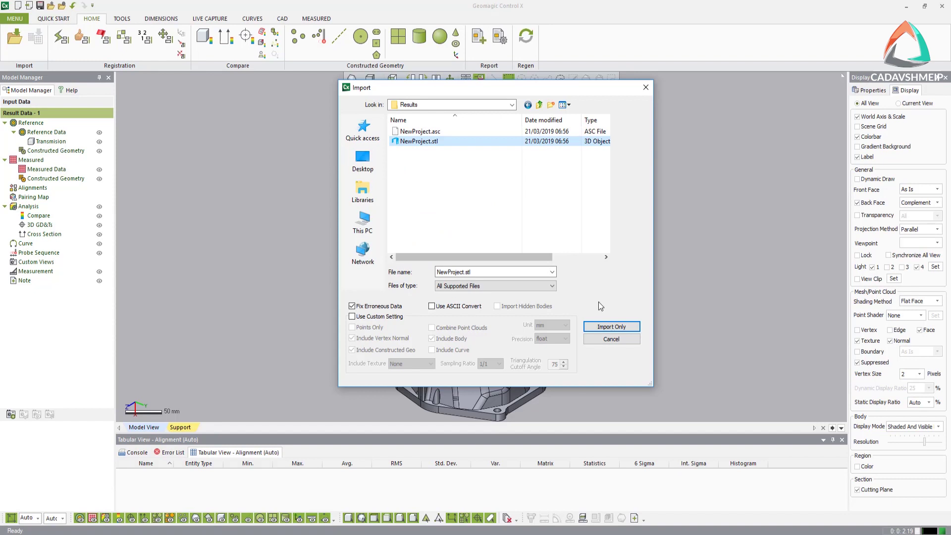
pyautogui.click(613, 327)
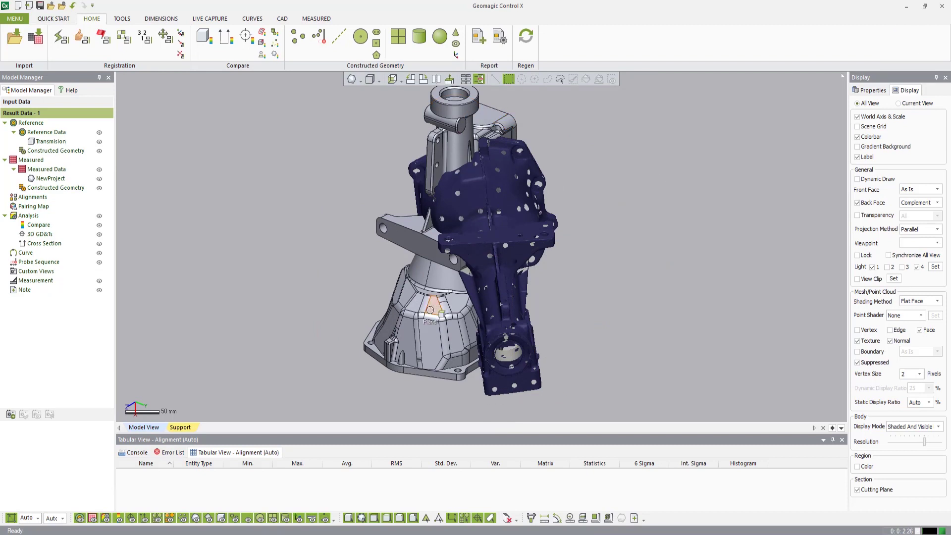
# Step: Align the scanned mesh to the CAD reference with Initial Alignment and refine it with Best Fit Alignment
pyautogui.hotkey('ctrl', '1')
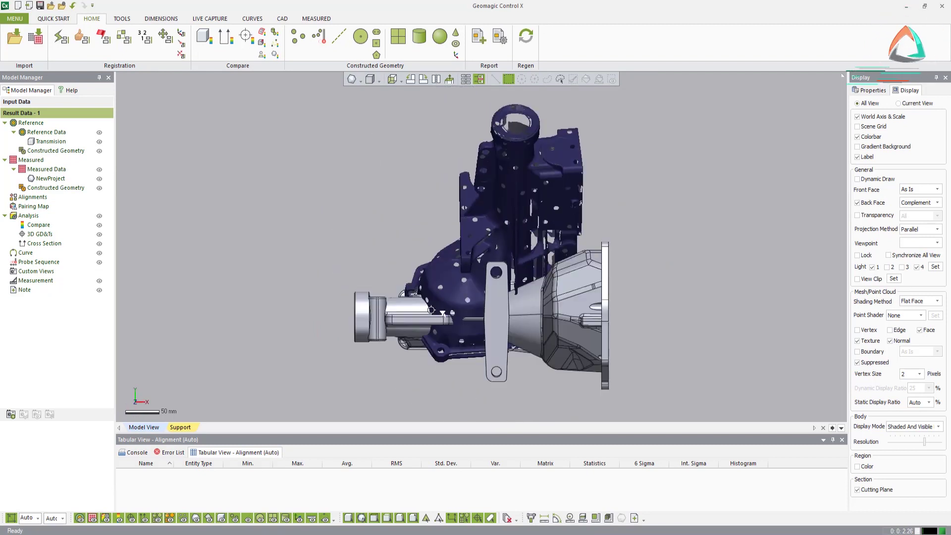
pyautogui.click(62, 39)
pyautogui.click(217, 100)
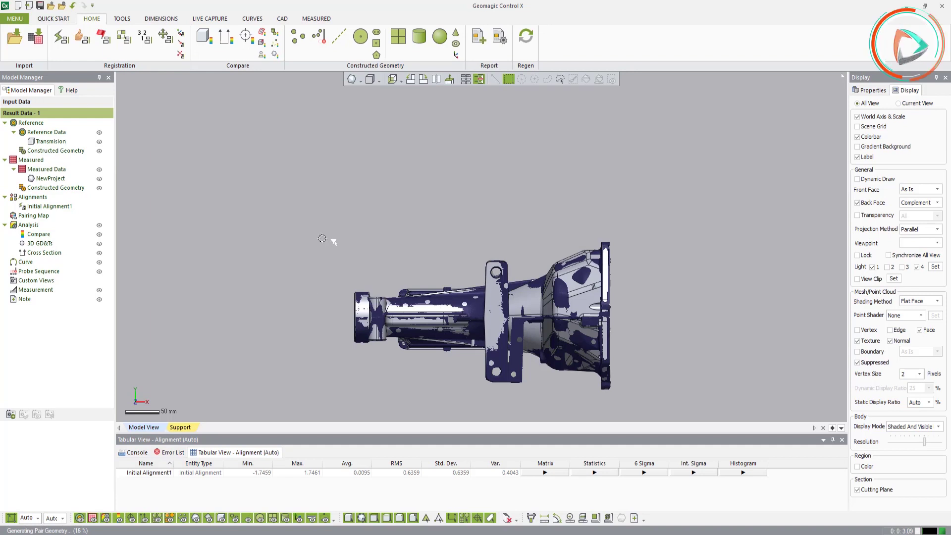
pyautogui.click(82, 45)
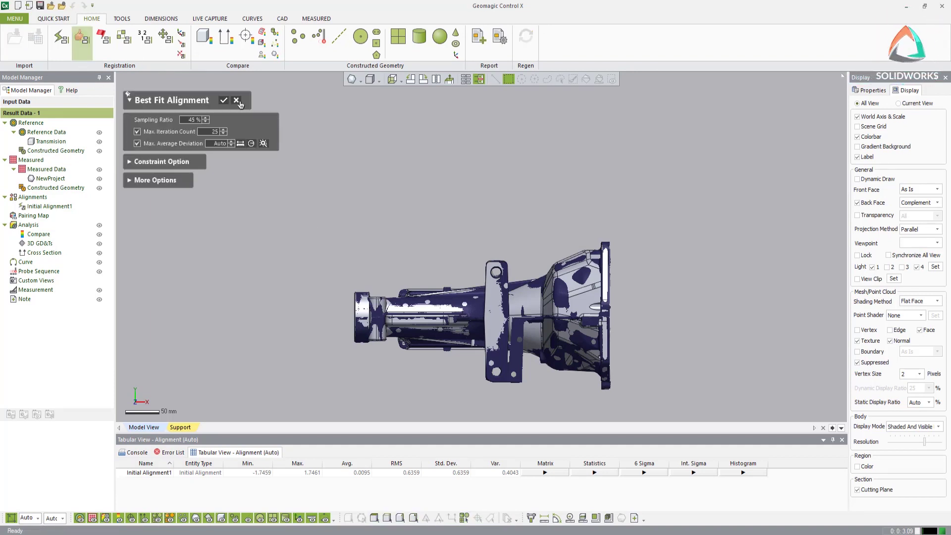
pyautogui.click(222, 101)
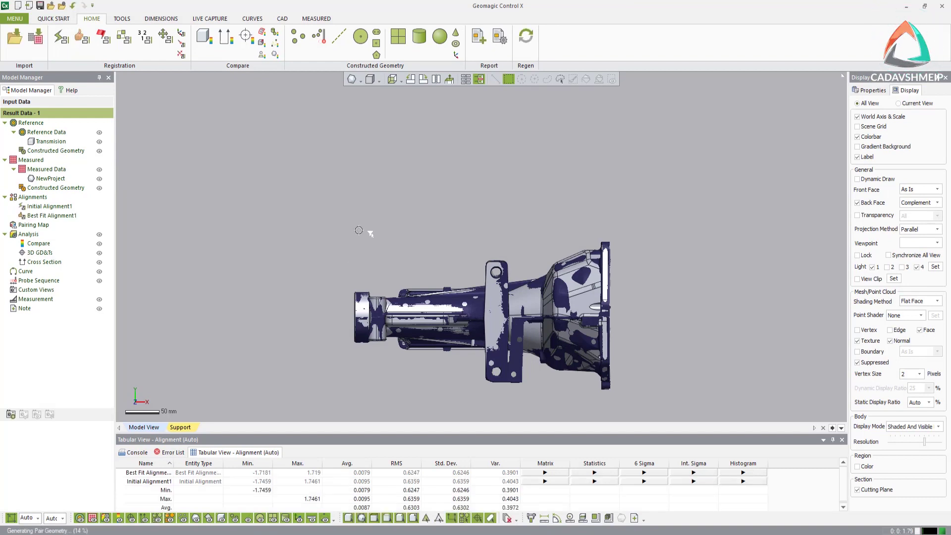
# Step: Run a 3D Compare of the scan against the CAD reference, displayed as a color map
pyautogui.click(203, 37)
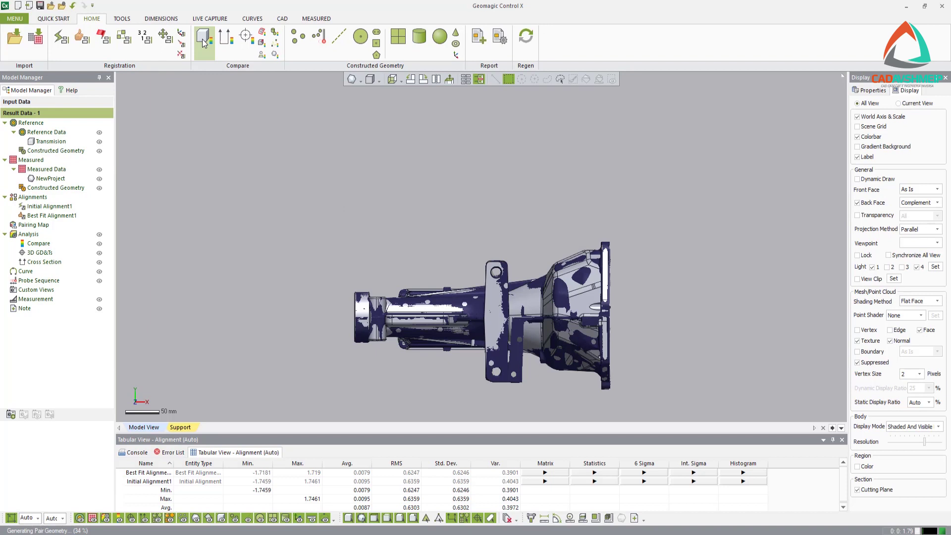
pyautogui.click(201, 101)
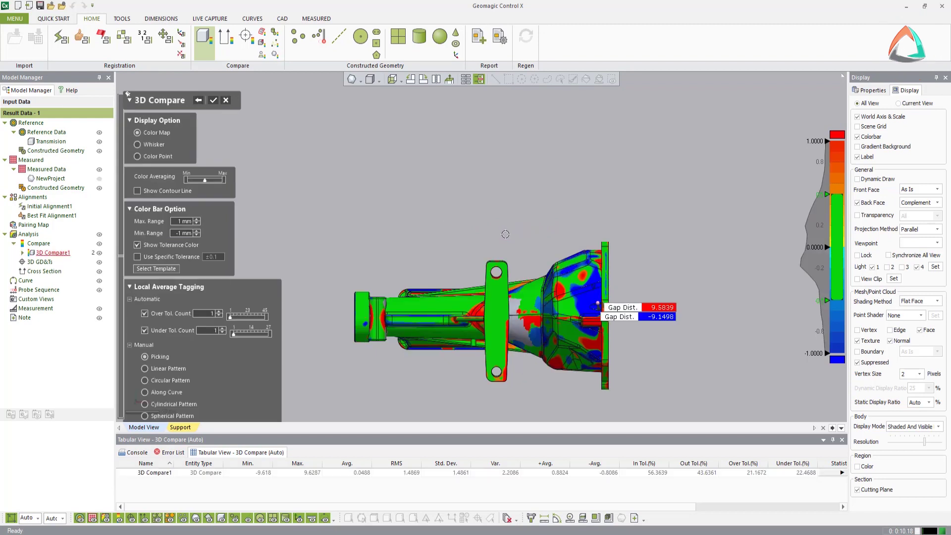
# Step: Add gap distance labels on the flat rectangular cover and the long neck of the housing, placing both beside the part
pyautogui.moveTo(478, 268); pyautogui.dragTo(507, 213, button='right')
pyautogui.moveTo(456, 176); pyautogui.dragTo(435, 276, button='right')
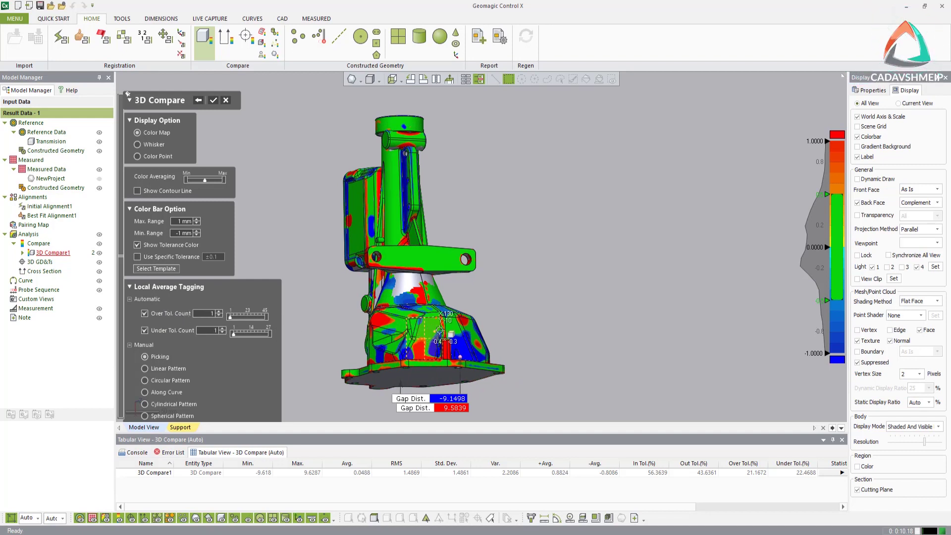
pyautogui.moveTo(428, 314); pyautogui.dragTo(388, 212, button='right')
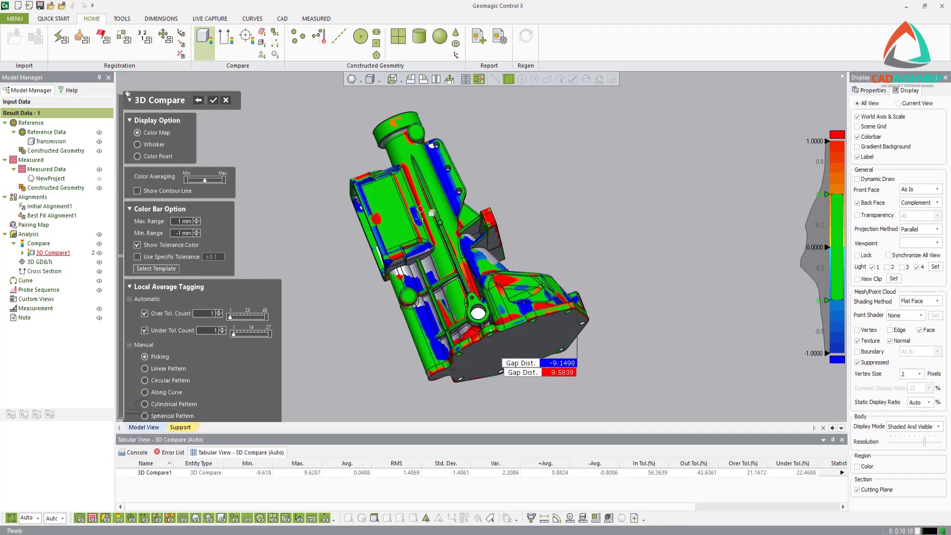
pyautogui.click(391, 210)
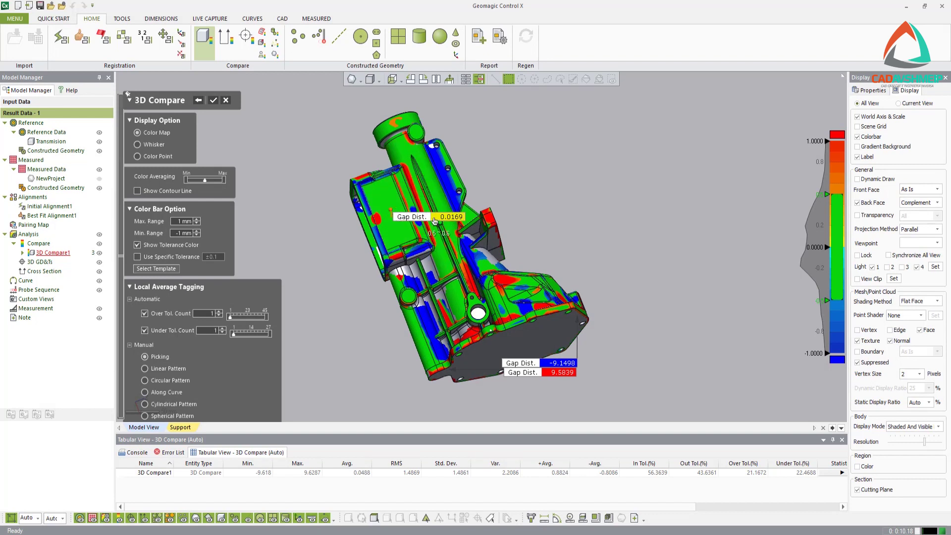
pyautogui.click(290, 171)
pyautogui.click(441, 195)
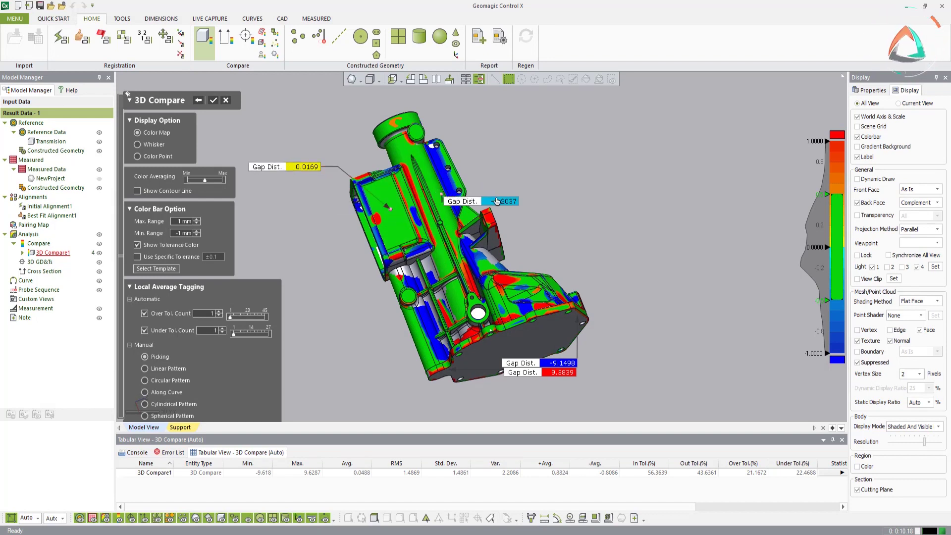
pyautogui.click(565, 151)
# Step: Switch the 3D Compare gap distance labels to the Default annotation preset
pyautogui.rightClick(566, 150)
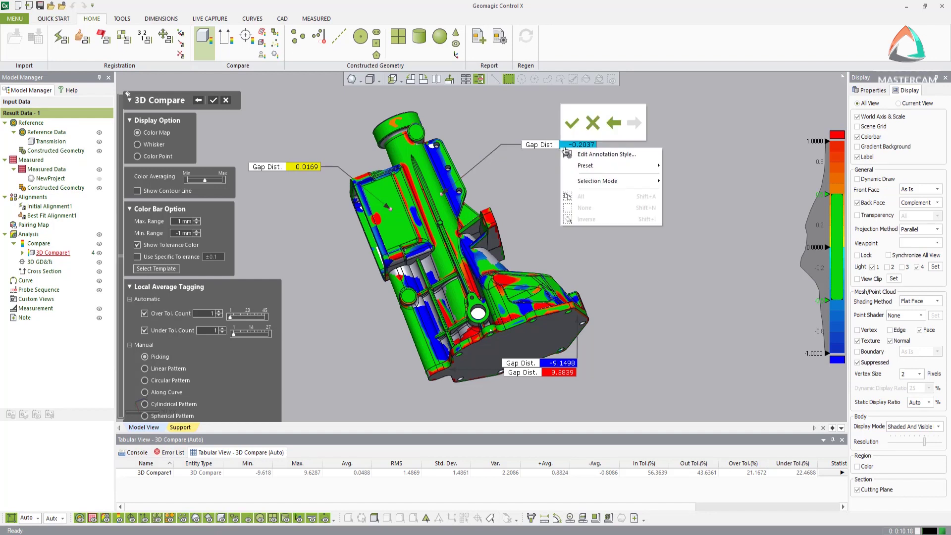
pyautogui.moveTo(619, 166)
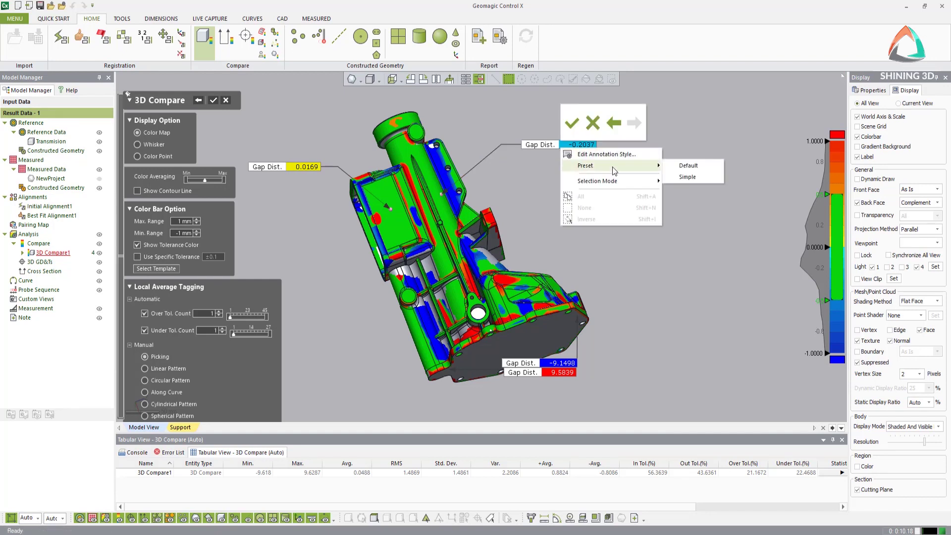
pyautogui.click(687, 177)
pyautogui.rightClick(585, 145)
pyautogui.moveTo(627, 163)
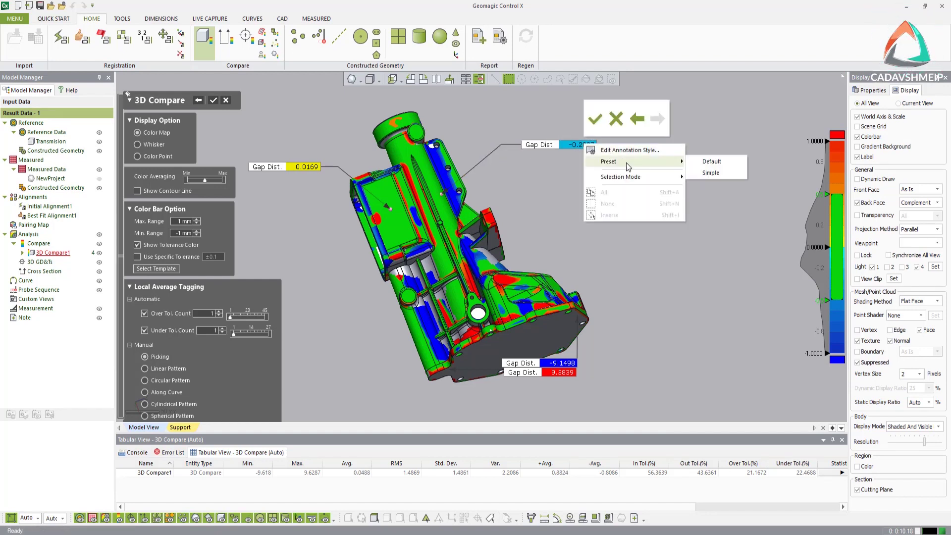
pyautogui.click(696, 160)
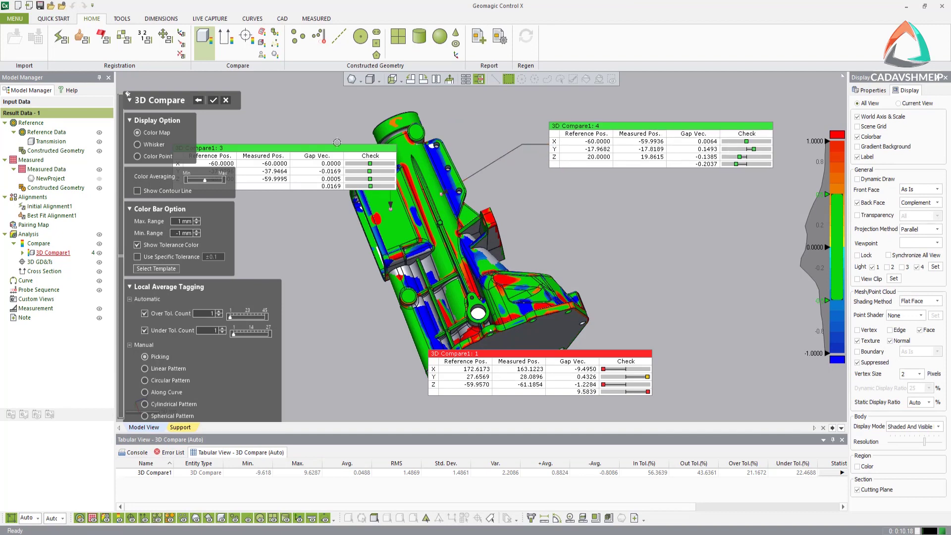
# Step: Shift the rectangular cover's label farther from the part, apply the Simple annotation preset to the labels and accept the 3D Compare
pyautogui.moveTo(337, 143); pyautogui.dragTo(302, 136)
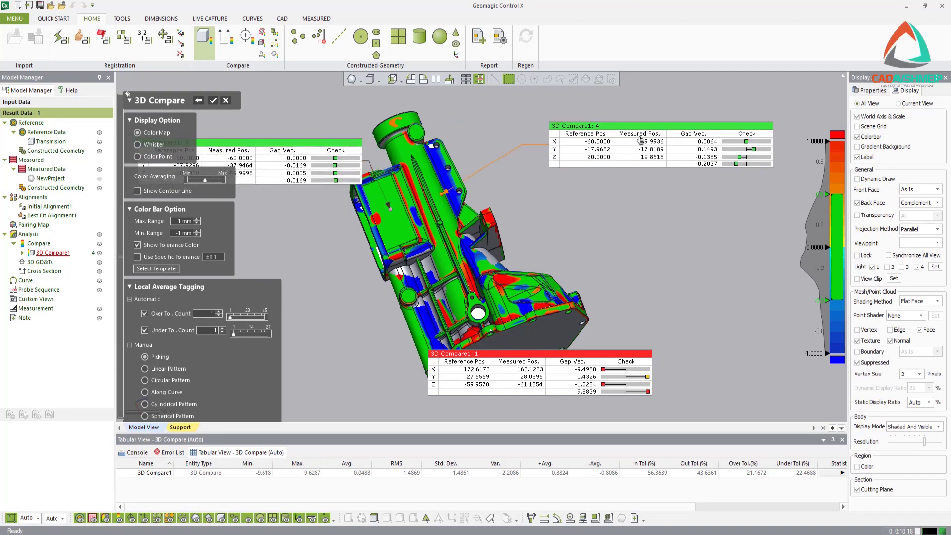
pyautogui.rightClick(660, 130)
pyautogui.moveTo(718, 144)
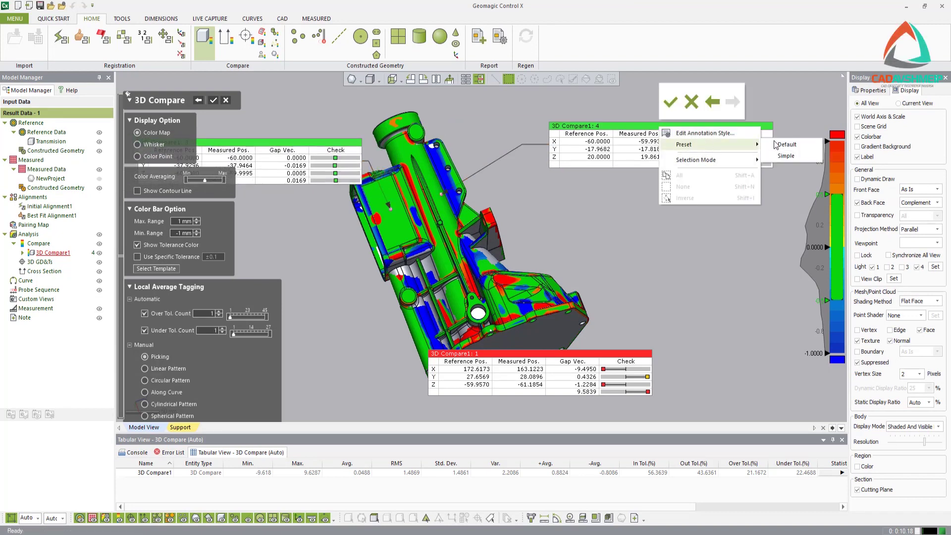
pyautogui.click(787, 145)
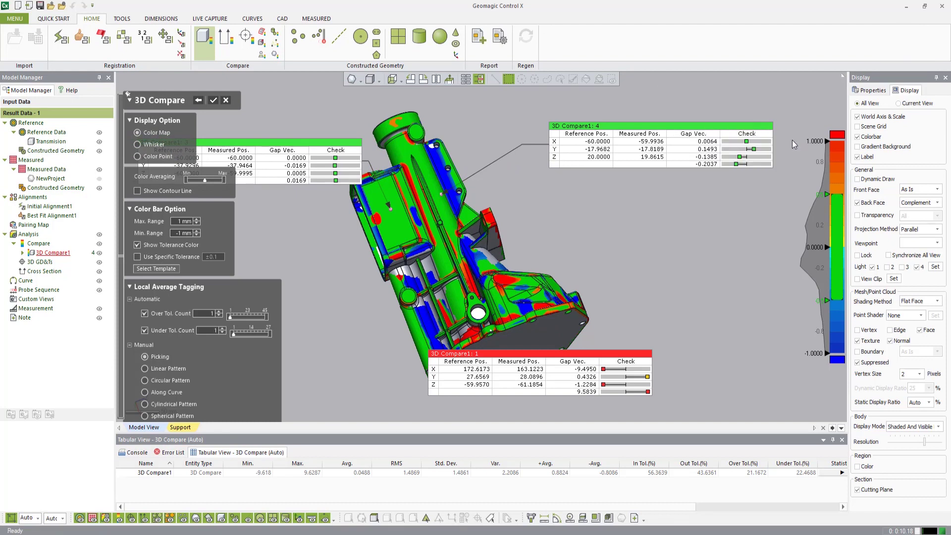
pyautogui.rightClick(706, 130)
pyautogui.moveTo(773, 146)
pyautogui.click(827, 157)
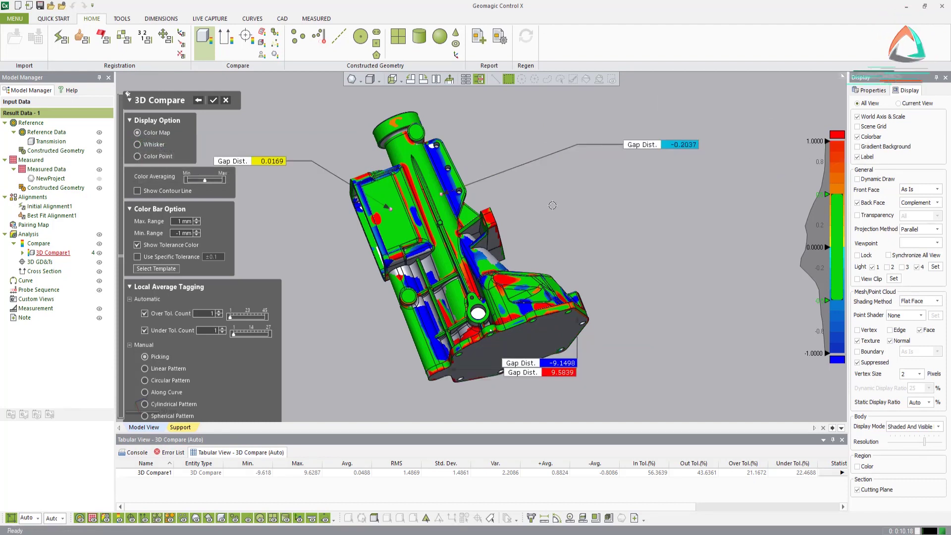
pyautogui.click(214, 101)
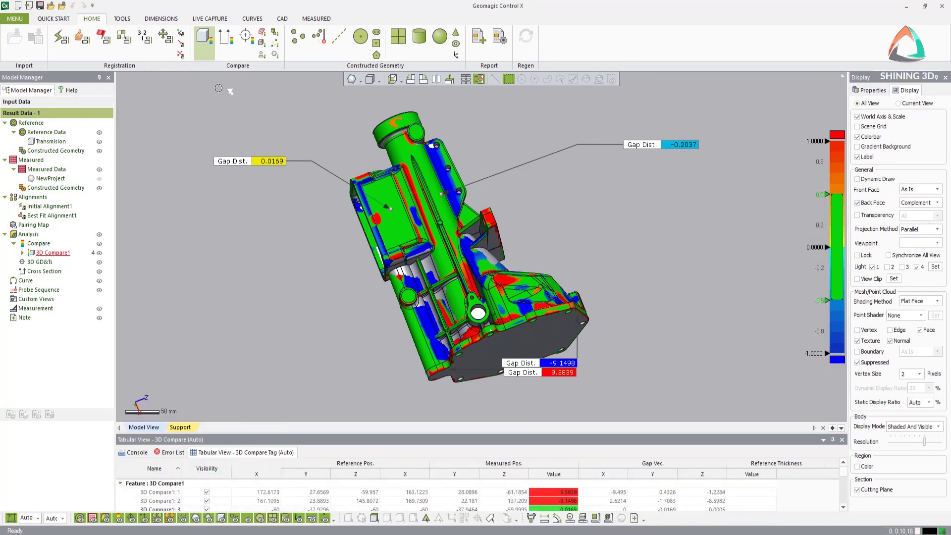
# Step: Hide the existing comparison and calculate a 2D Compare on a section offset from the end face of the neck's collar into the ring
pyautogui.click(227, 38)
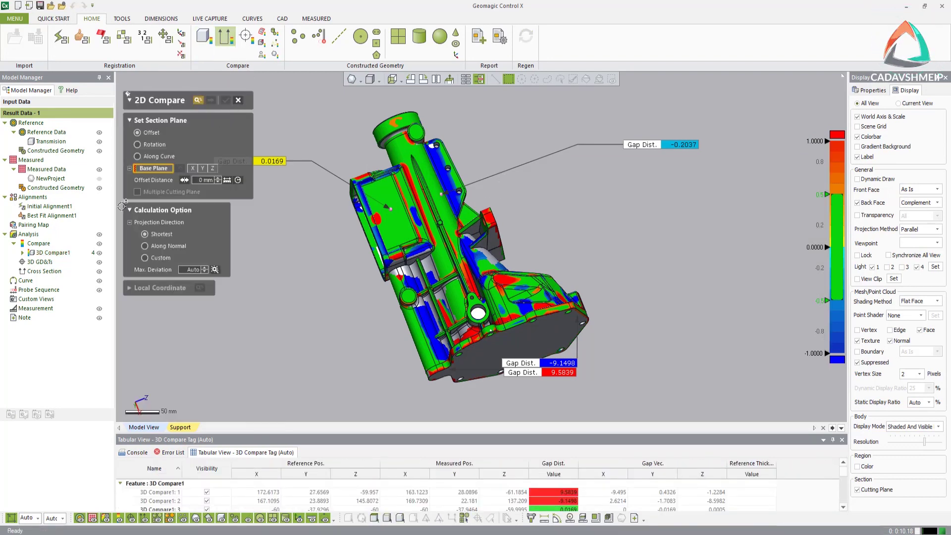
pyautogui.click(99, 244)
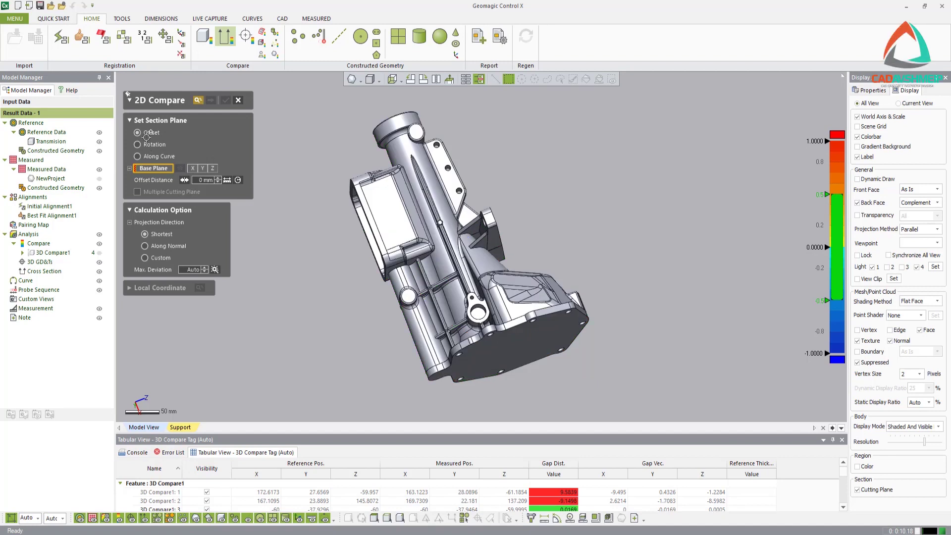
pyautogui.scroll(5, 394, 150)
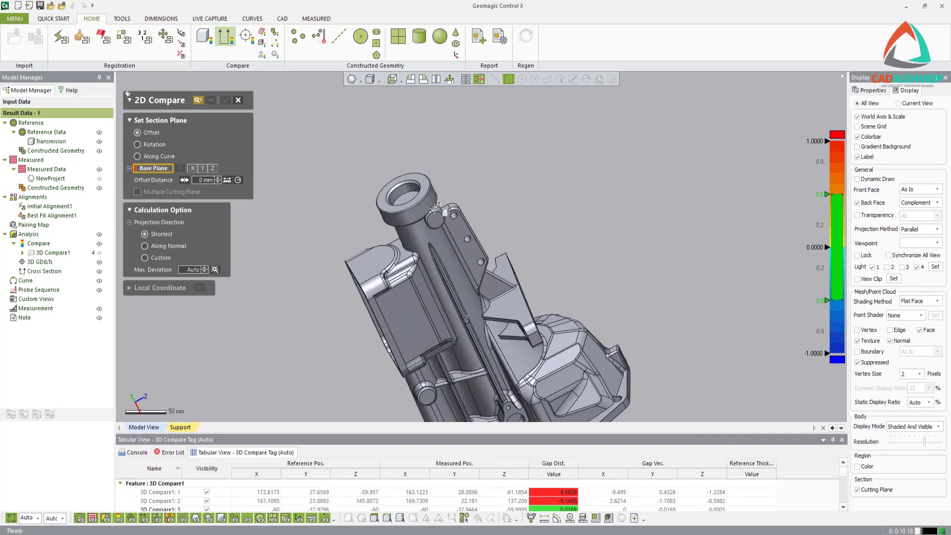
pyautogui.click(405, 159)
pyautogui.click(405, 159)
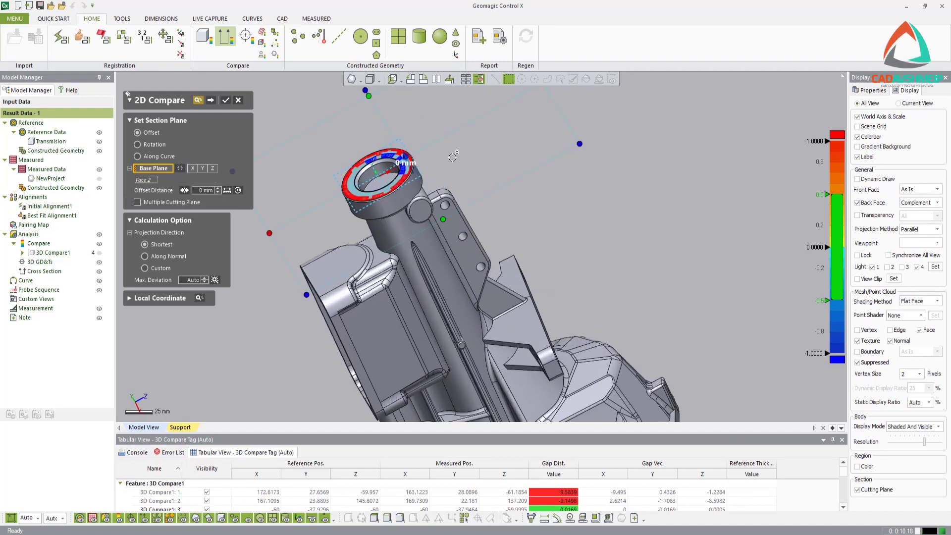
pyautogui.moveTo(382, 164); pyautogui.dragTo(418, 96, button='right')
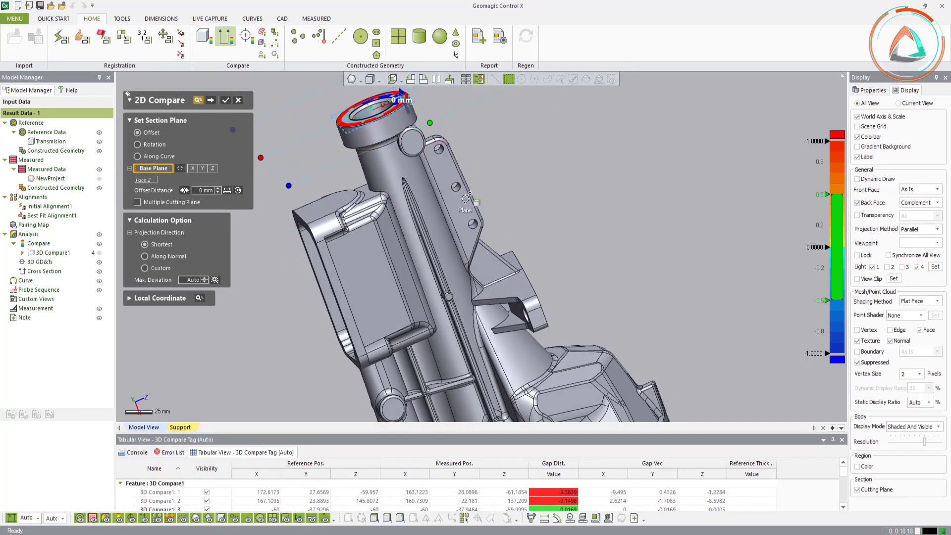
pyautogui.moveTo(414, 101); pyautogui.dragTo(407, 100)
pyautogui.click(213, 101)
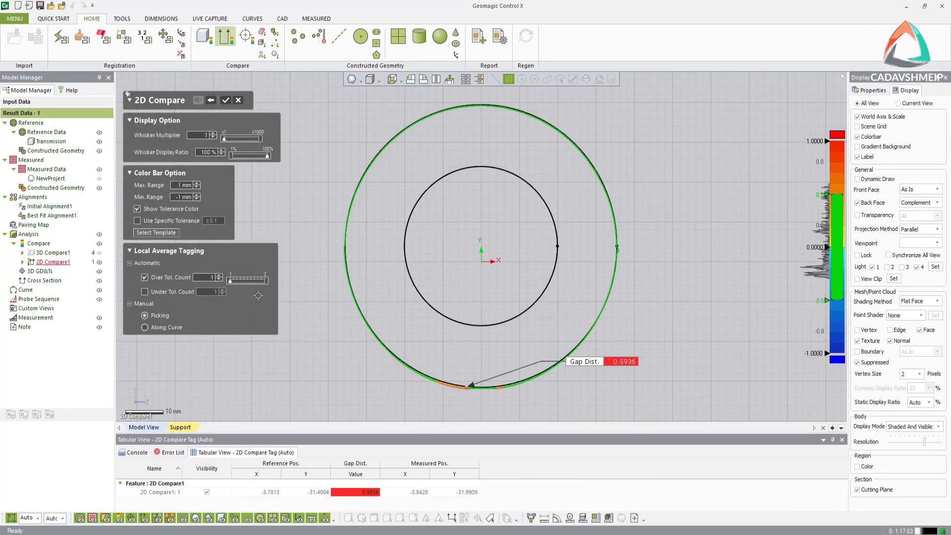
# Step: Move the over-tolerance label outside the section circle, add gap distance labels at its left, top and right, and accept the 2D Compare
pyautogui.moveTo(600, 362); pyautogui.dragTo(316, 408)
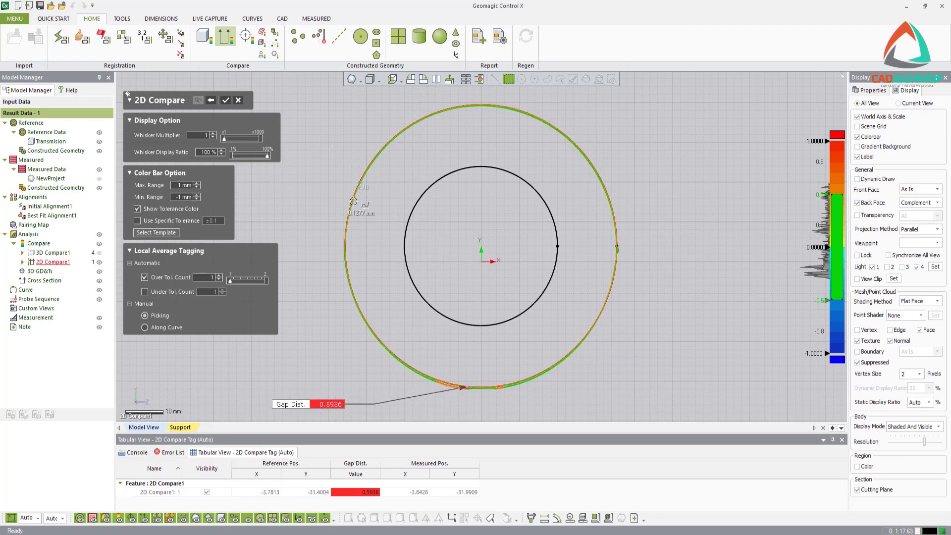
pyautogui.click(346, 233)
pyautogui.click(253, 191)
pyautogui.click(482, 103)
pyautogui.click(570, 95)
pyautogui.click(617, 260)
pyautogui.click(667, 310)
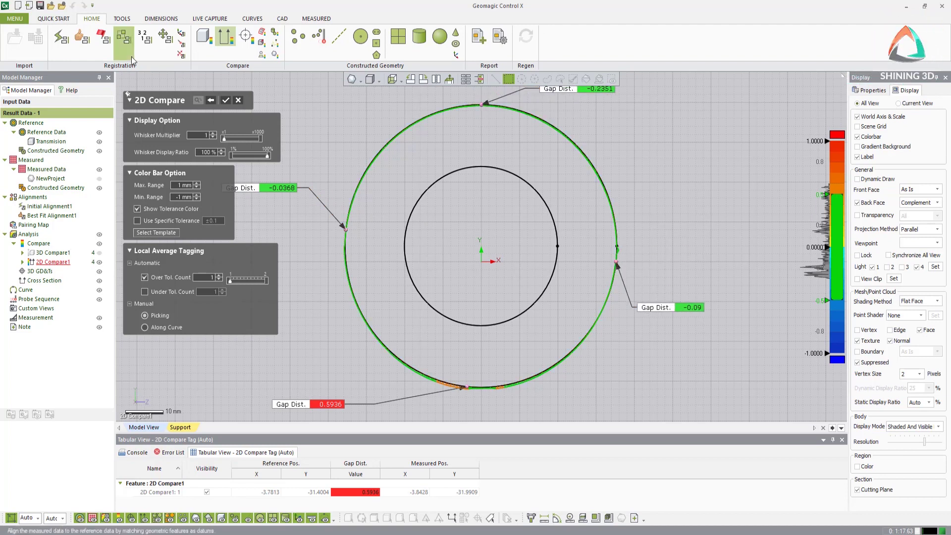
pyautogui.click(225, 102)
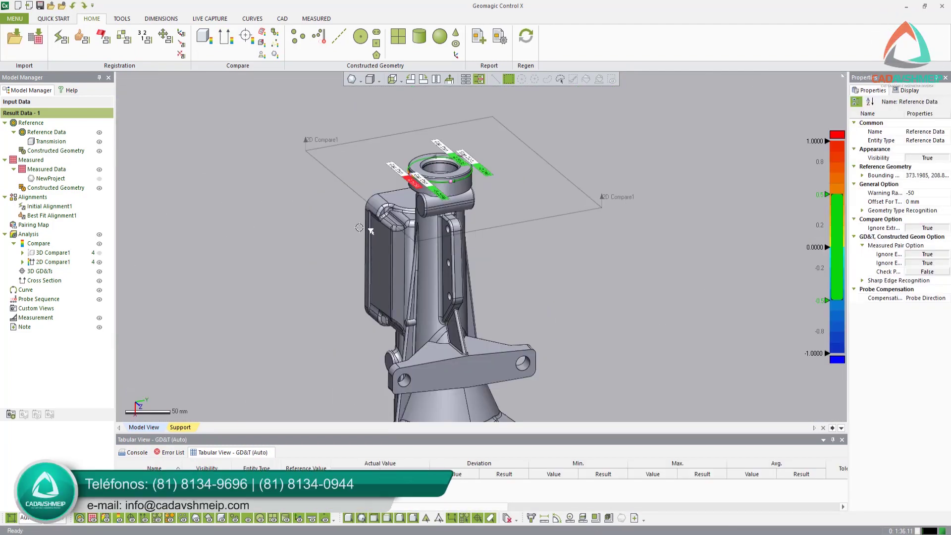
# Step: Hide the 2D Compare and add a diameter Smart Dimension to the collar's outer cylinder in a new 3D GD&T group
pyautogui.click(99, 262)
pyautogui.click(161, 18)
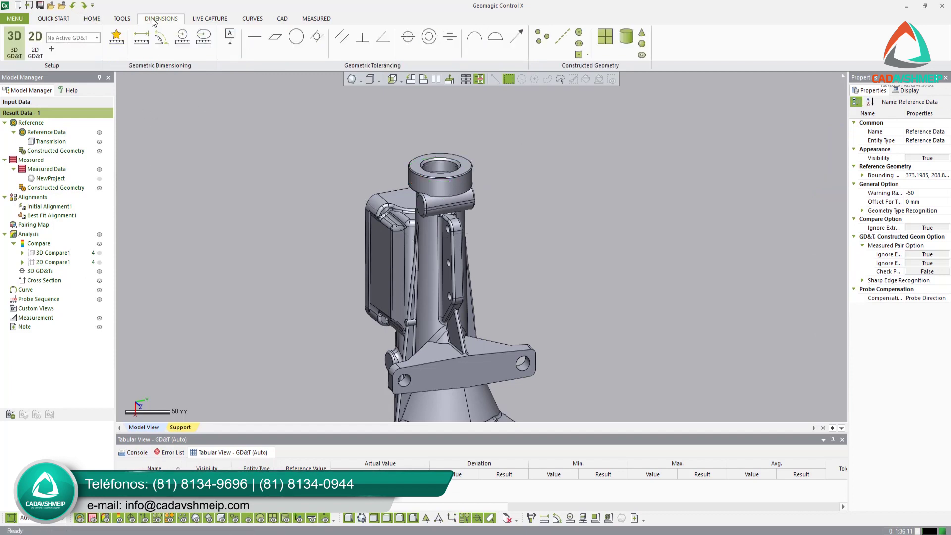
pyautogui.click(52, 49)
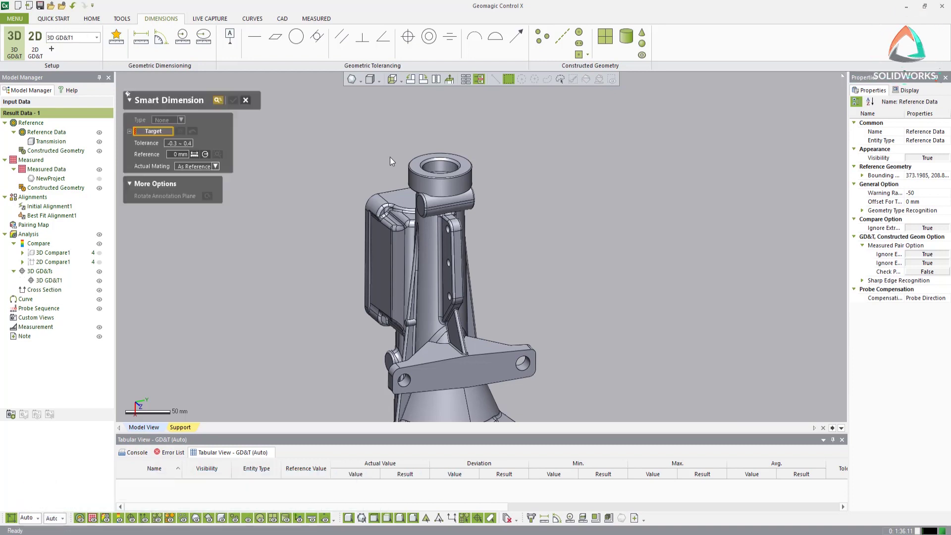
pyautogui.click(447, 177)
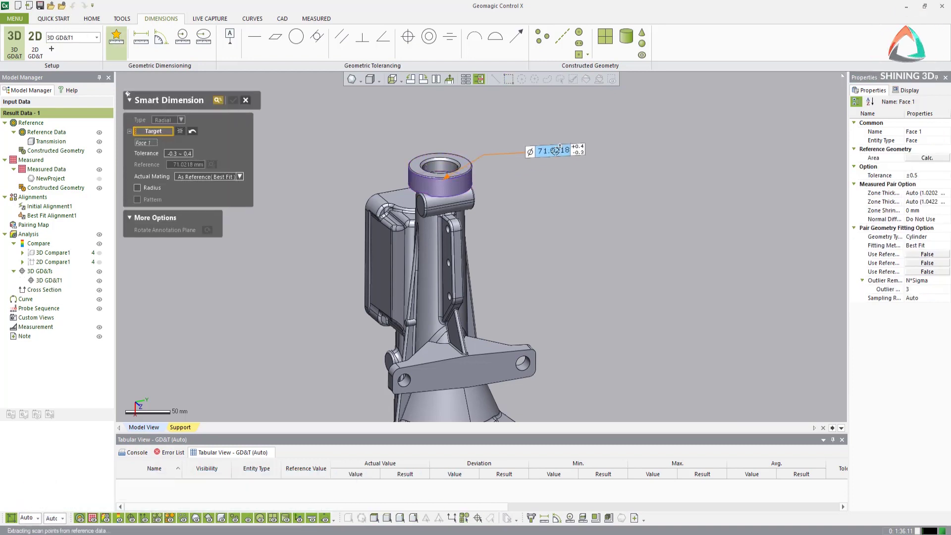
pyautogui.click(555, 151)
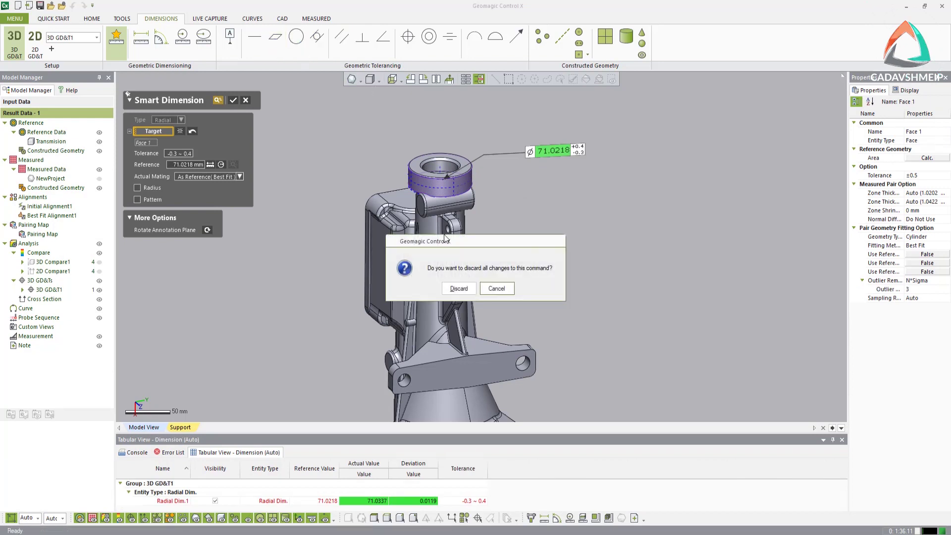
pyautogui.click(497, 288)
pyautogui.click(234, 105)
# Step: Add a flatness callout with 0.1 mm tolerance to the front face of the two-hole mounting bar
pyautogui.click(275, 36)
pyautogui.click(489, 365)
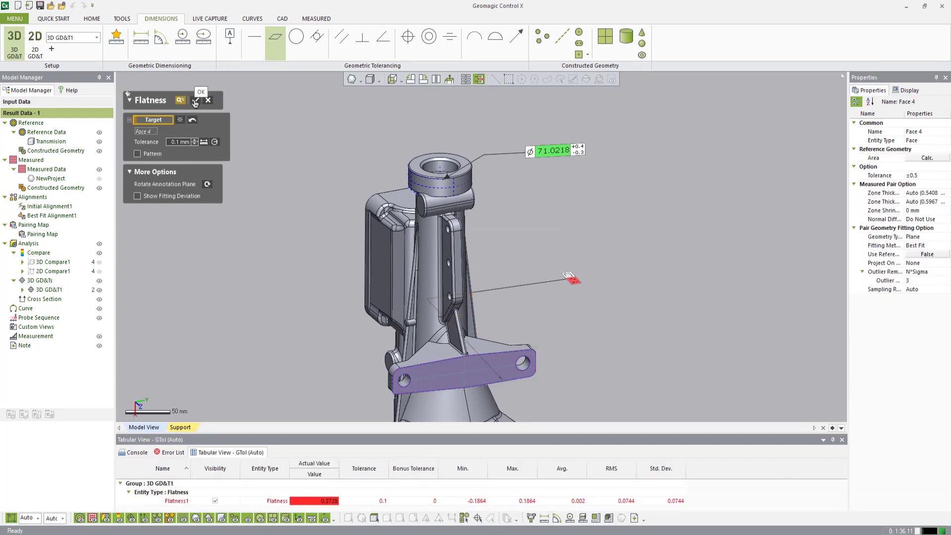
pyautogui.click(196, 101)
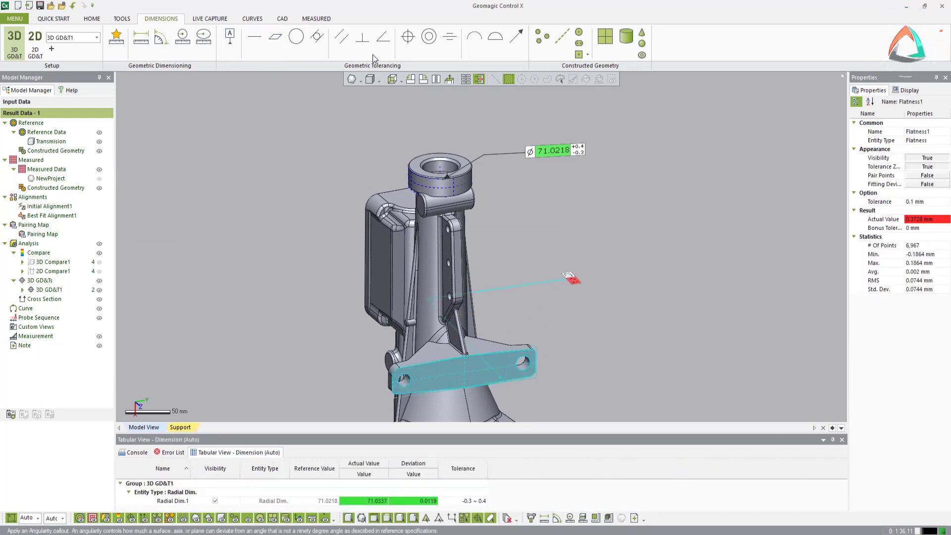
# Step: Add a position callout with 0.1 mm tolerance to the flange's right corner hole
pyautogui.click(408, 36)
pyautogui.moveTo(475, 233); pyautogui.dragTo(483, 285, button='right')
pyautogui.scroll(5, 573, 300)
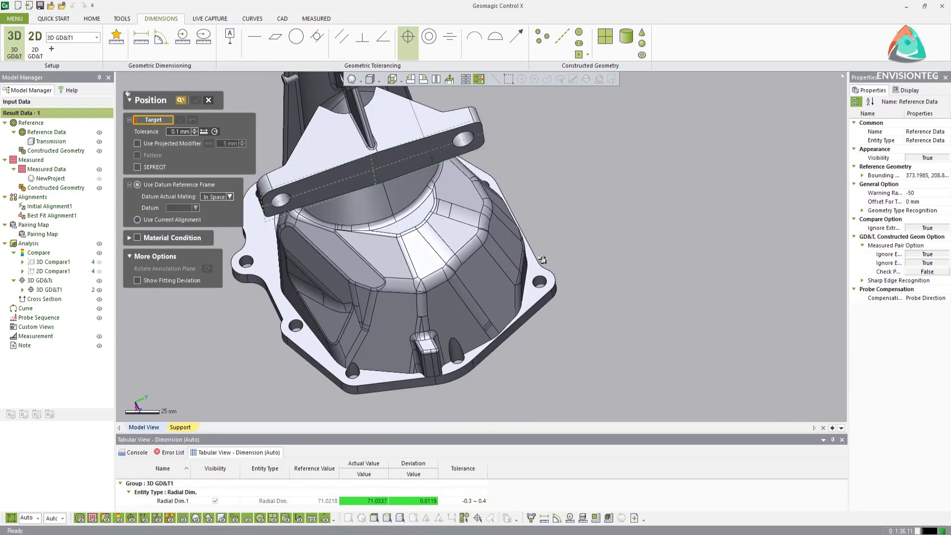
pyautogui.click(589, 273)
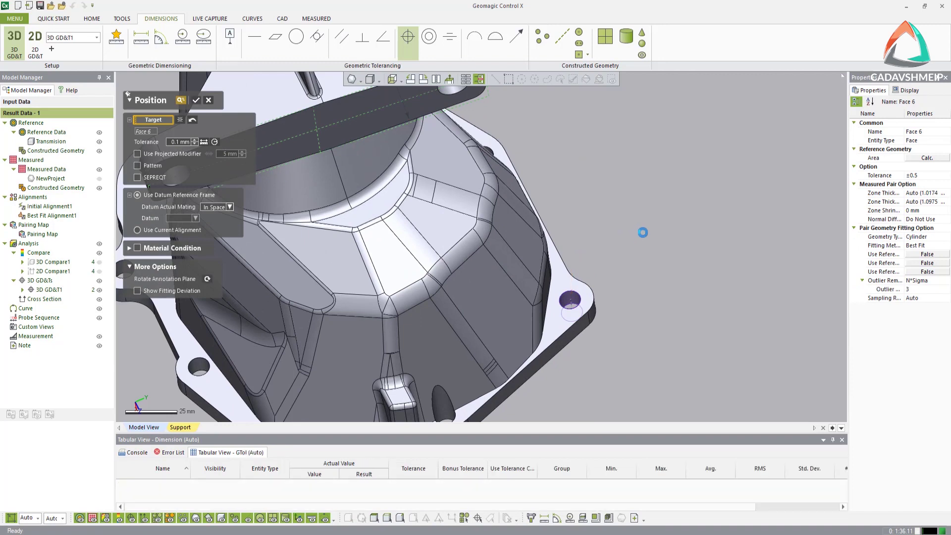
pyautogui.scroll(-3, 585, 253)
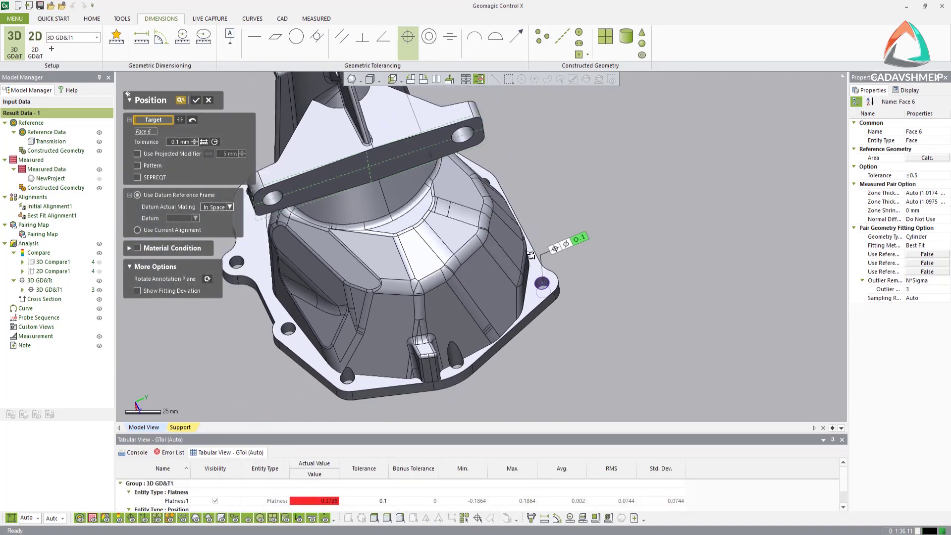
pyautogui.click(196, 101)
# Step: Add a 0.1 mm position callout to the hole in the protruding ear on the flange's left side
pyautogui.moveTo(317, 288); pyautogui.dragTo(358, 324, button='right')
pyautogui.scroll(6, 357, 323)
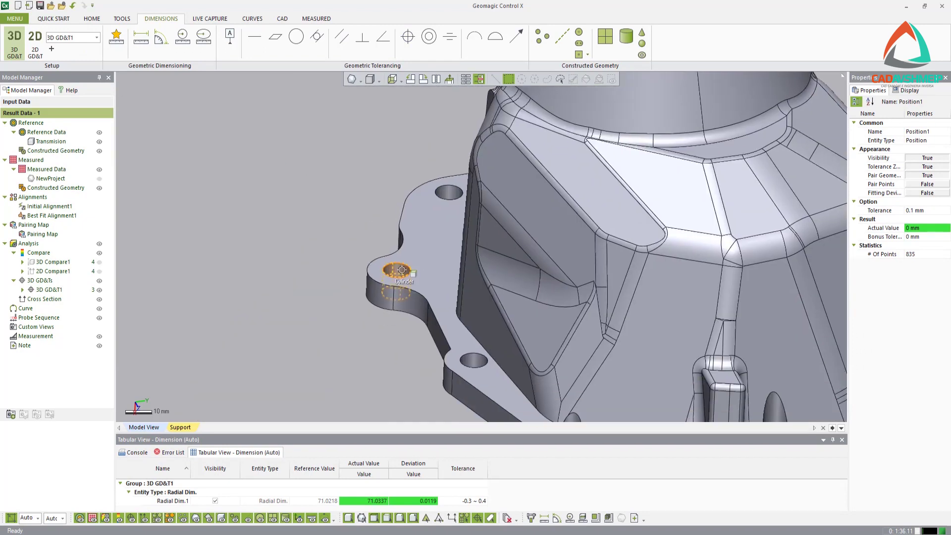
pyautogui.click(402, 270)
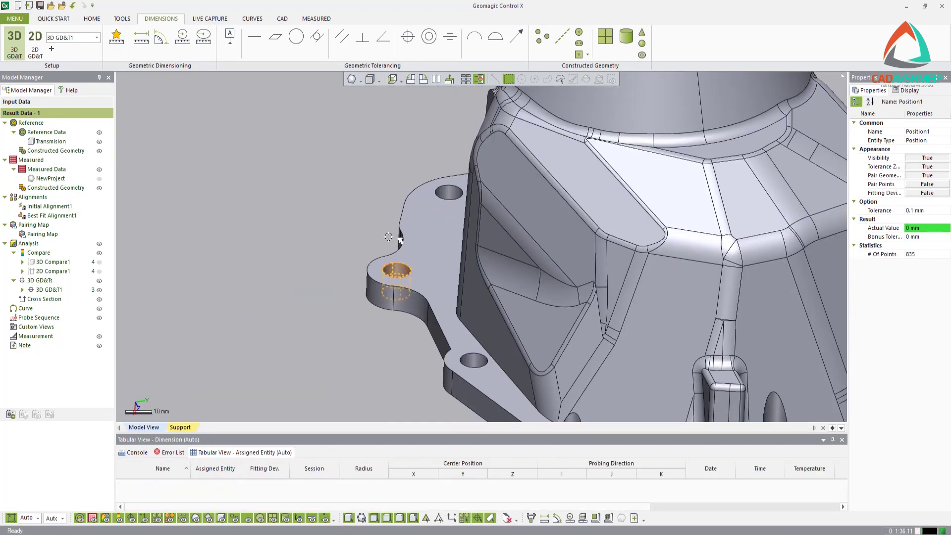
pyautogui.click(410, 43)
pyautogui.click(377, 219)
pyautogui.click(196, 99)
# Step: Save a custom view that shows the whole housing with its diameter, flatness and position callouts
pyautogui.scroll(-3, 456, 231)
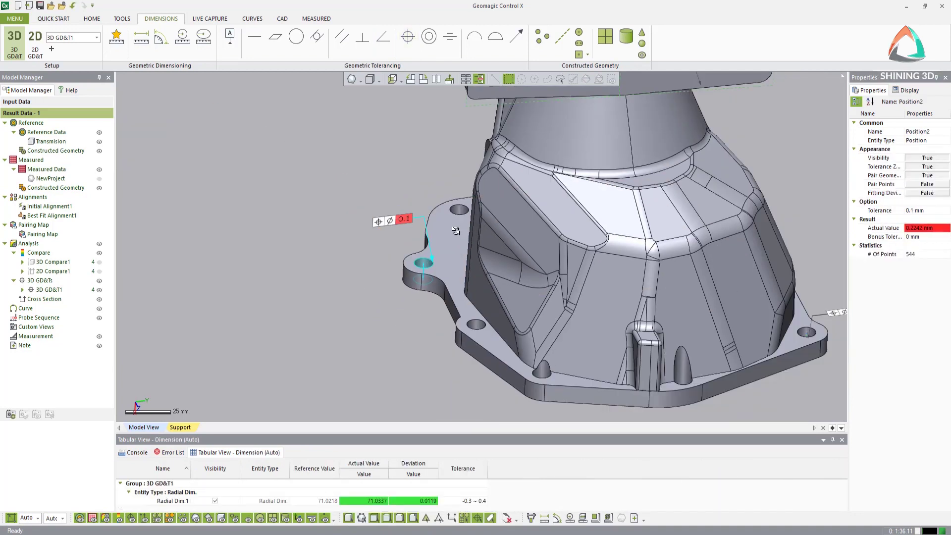
pyautogui.scroll(-3, 456, 230)
pyautogui.moveTo(522, 339); pyautogui.dragTo(499, 286, button='middle')
pyautogui.moveTo(499, 286); pyautogui.dragTo(191, 305, button='right')
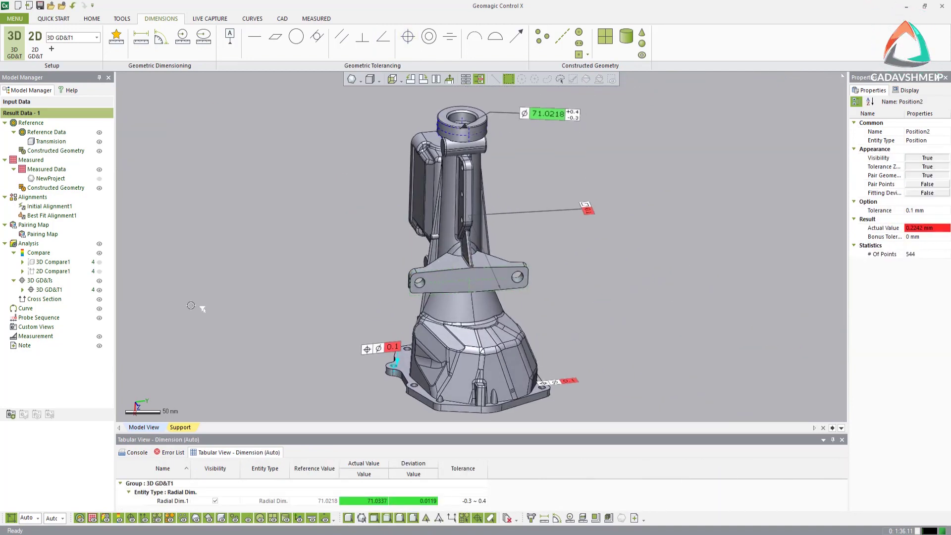
pyautogui.click(10, 414)
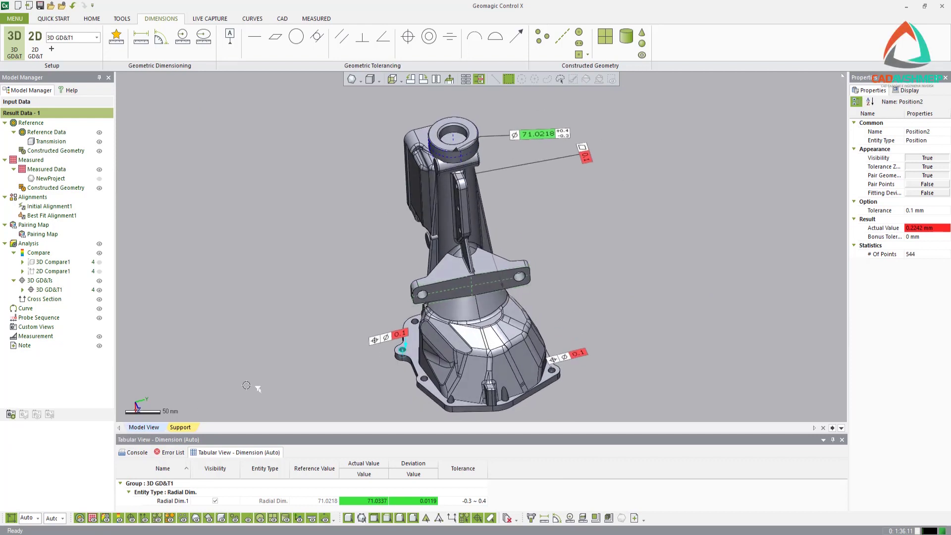
pyautogui.click(10, 415)
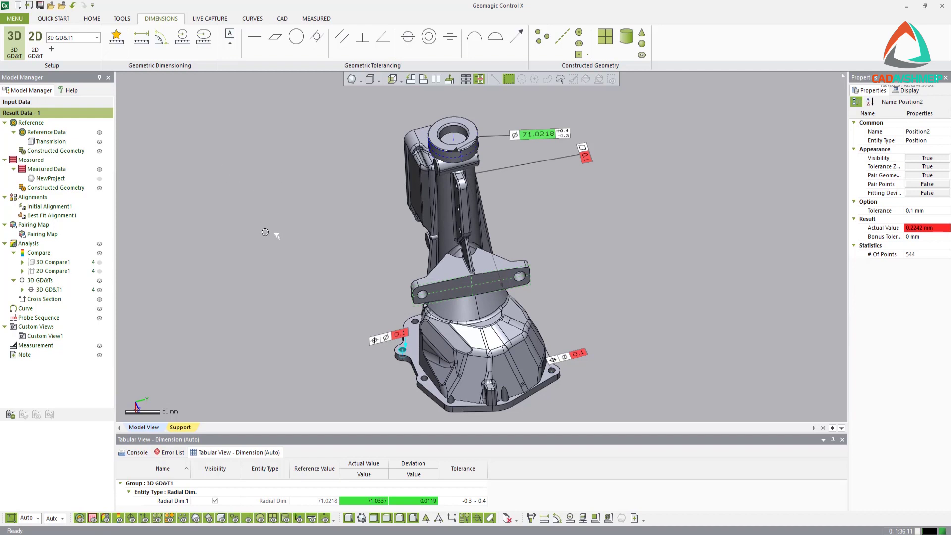
# Step: Hide the 3D GD&T callouts and create a 2D GD&T cross section offset 3 mm inward from the rim face of the rectangular housing opening
pyautogui.click(99, 291)
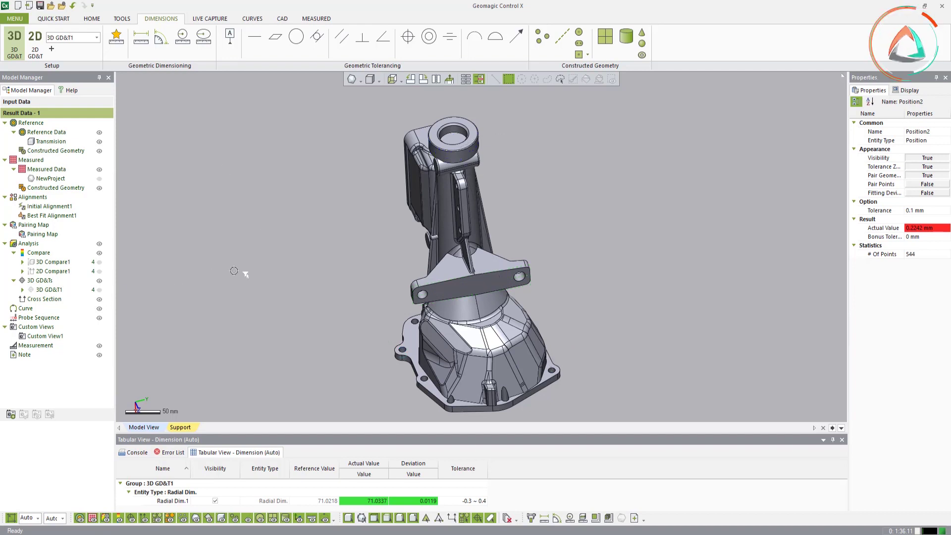
pyautogui.click(33, 52)
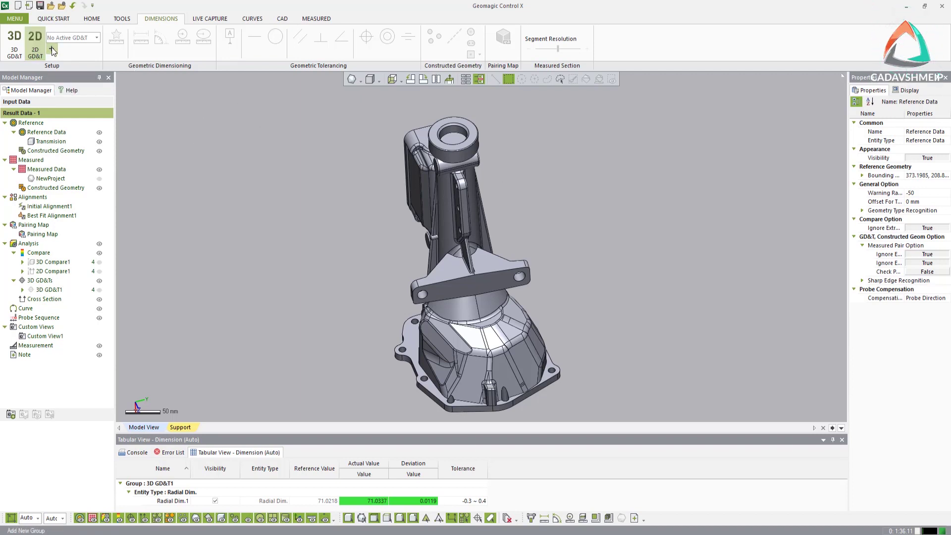
pyautogui.click(36, 51)
pyautogui.moveTo(523, 215); pyautogui.dragTo(468, 225, button='right')
pyautogui.scroll(4, 468, 225)
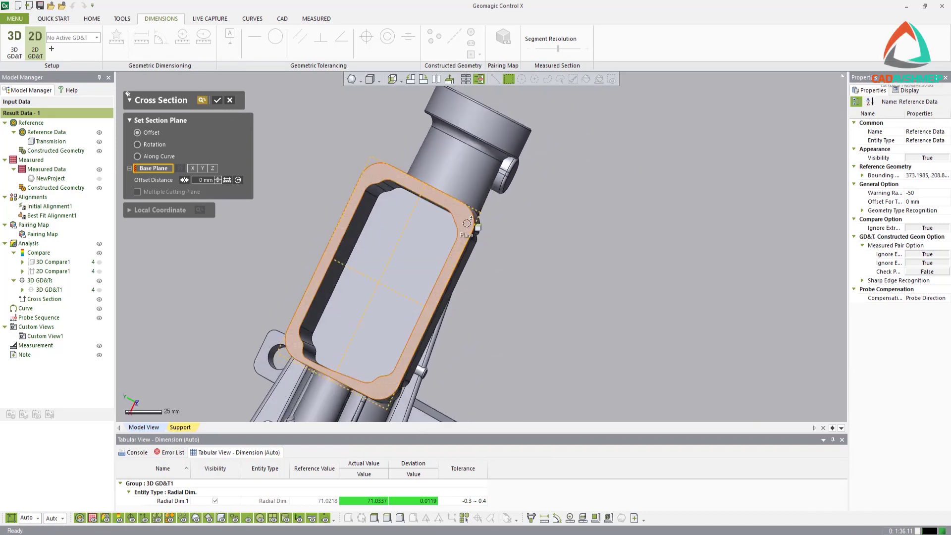
pyautogui.click(466, 221)
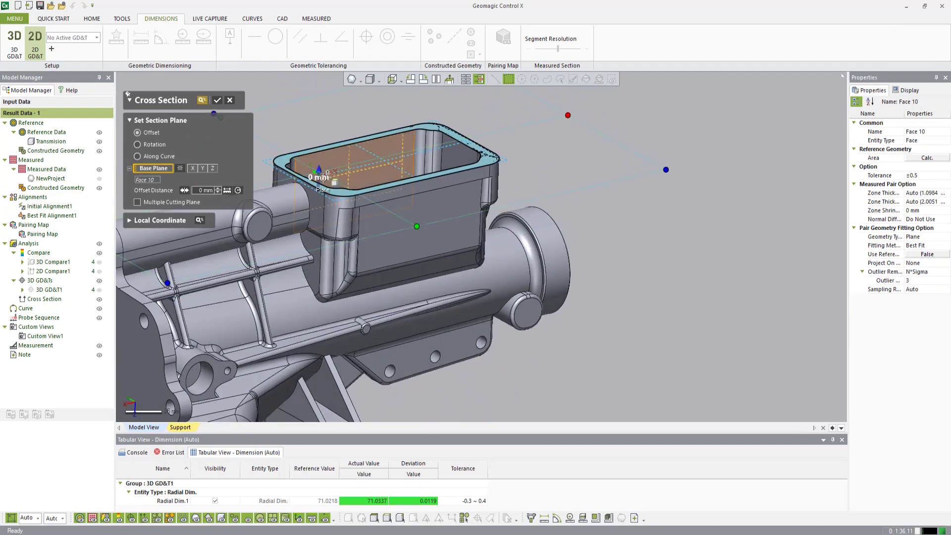
pyautogui.moveTo(320, 171); pyautogui.dragTo(320, 176)
pyautogui.moveTo(350, 188); pyautogui.dragTo(379, 218, button='right')
pyautogui.scroll(-4, 379, 218)
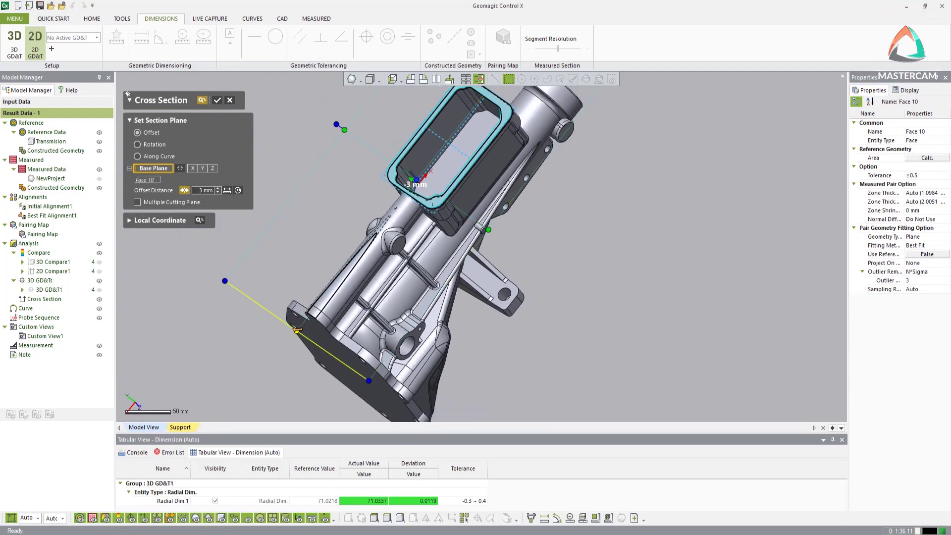
pyautogui.click(216, 101)
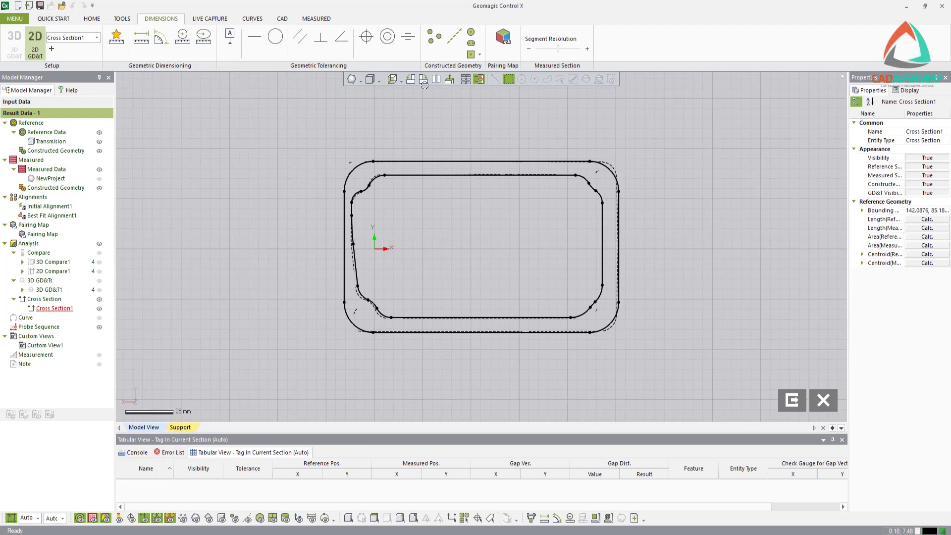
# Step: Add a smart dimension with -0.3/+0.4 tolerance between the section's two long outer edges
pyautogui.click(116, 37)
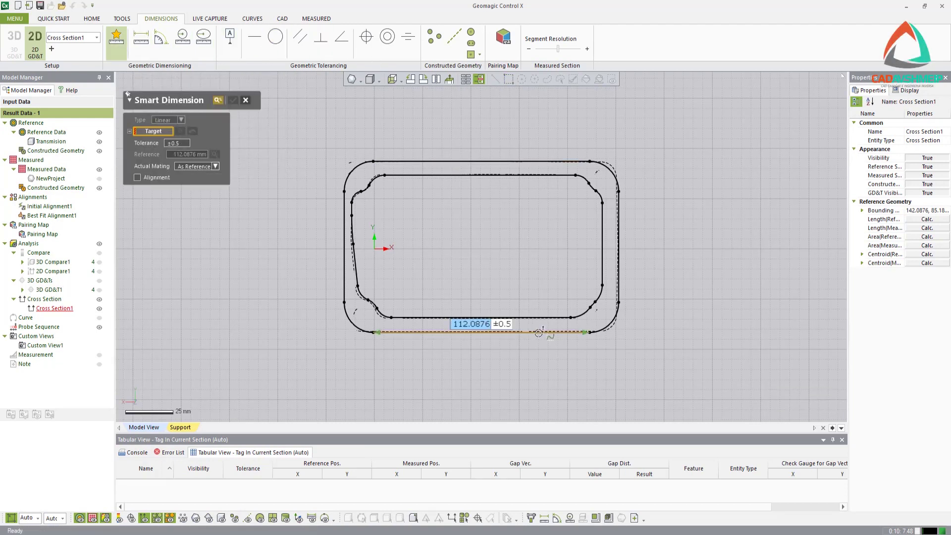
pyautogui.click(541, 160)
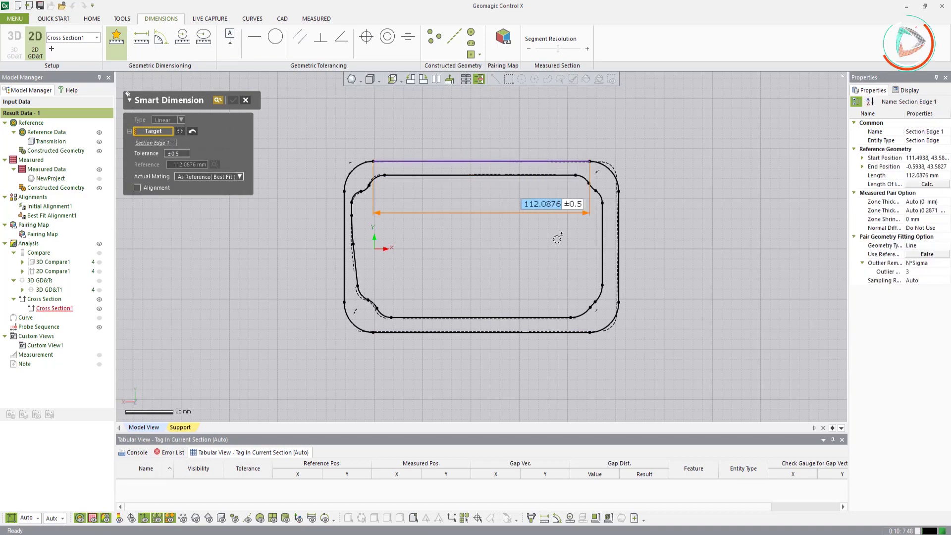
pyautogui.click(548, 332)
pyautogui.click(251, 259)
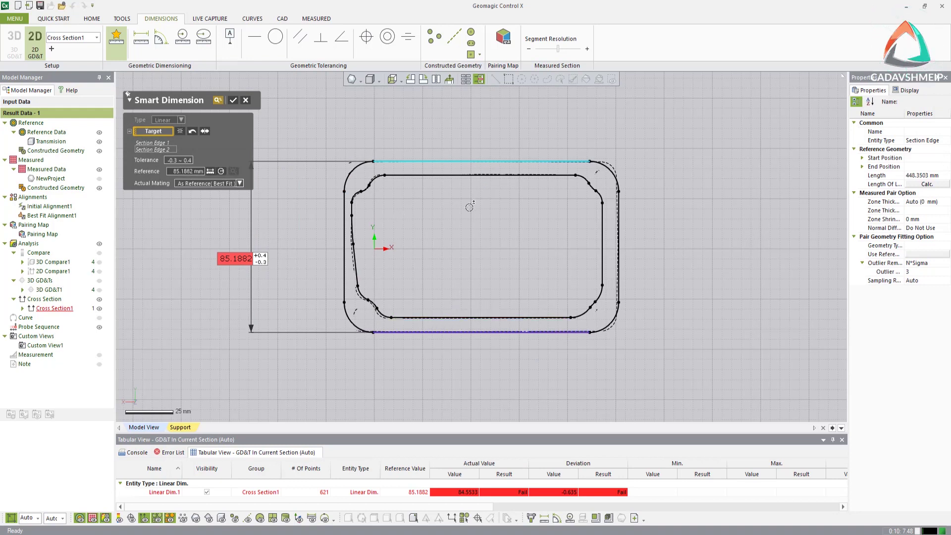
# Step: Dimension the distance between the section's two long inner edges with a -0.3/+0.4 tolerance
pyautogui.click(486, 175)
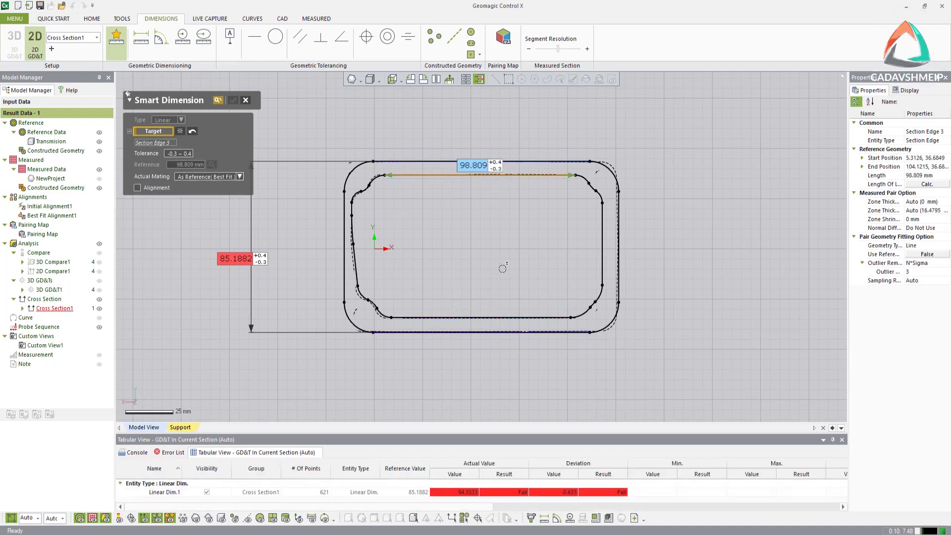
pyautogui.click(498, 316)
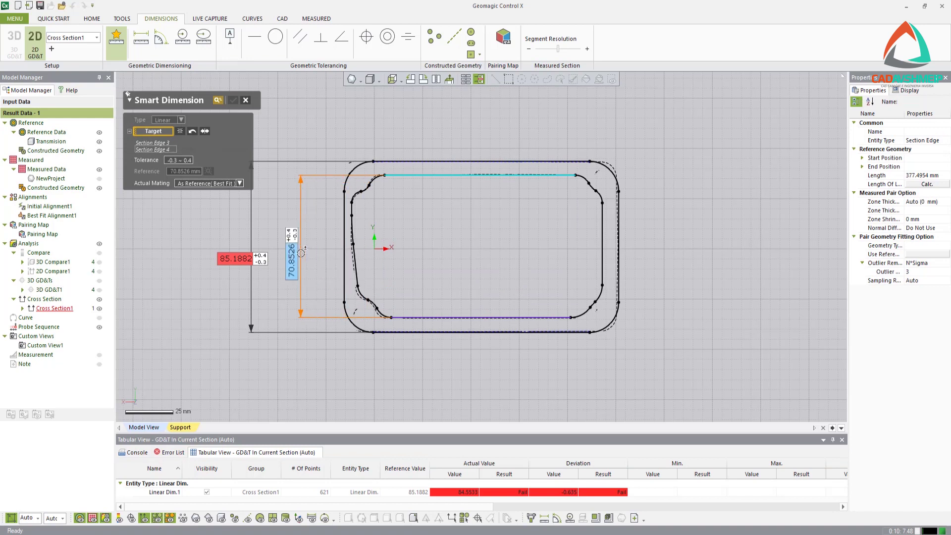
pyautogui.click(304, 226)
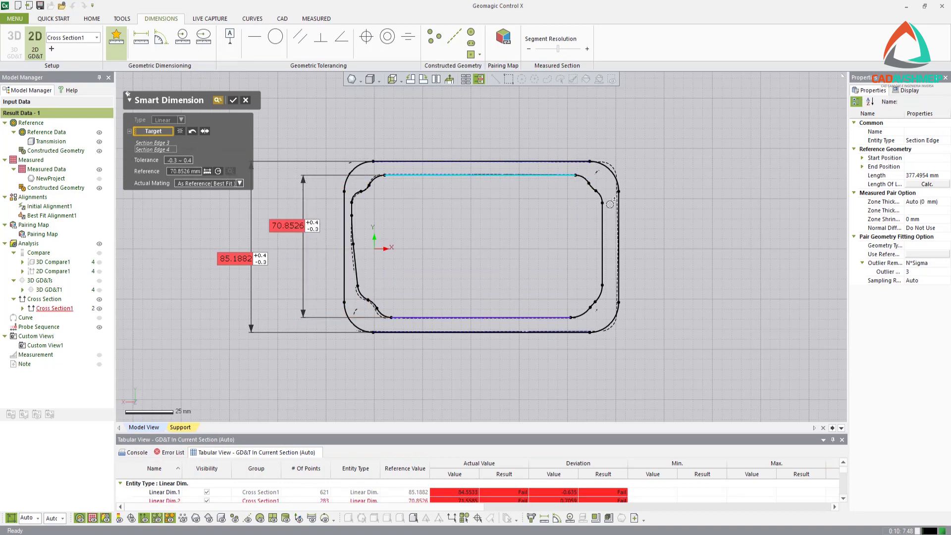
# Step: Dimension the overall length between the section's two short outer edges with a ±0.5 tolerance and finish dimensioning
pyautogui.click(619, 245)
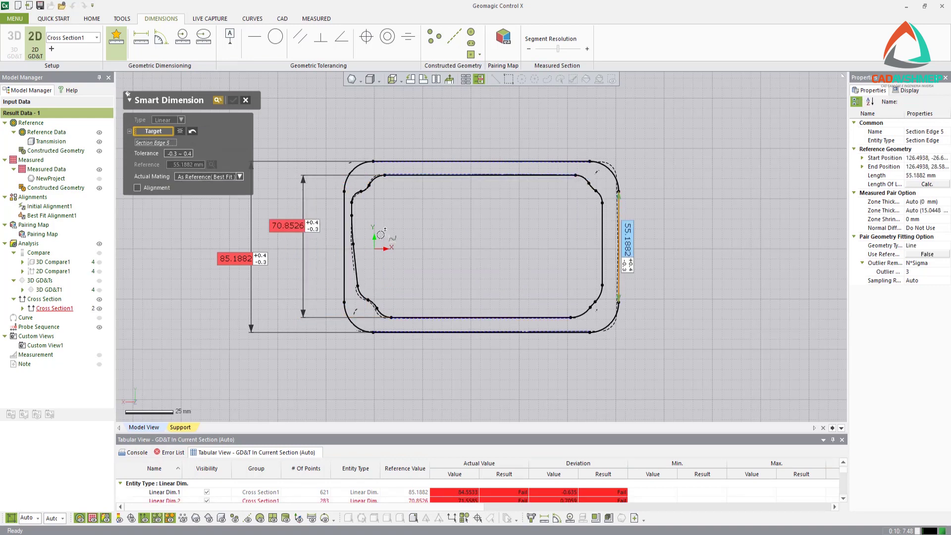
pyautogui.click(344, 244)
pyautogui.click(448, 119)
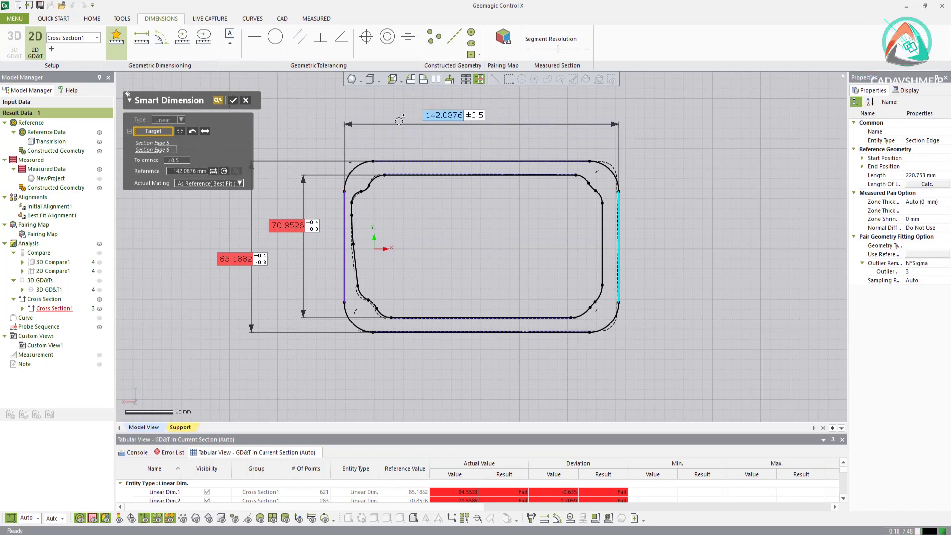
pyautogui.click(233, 101)
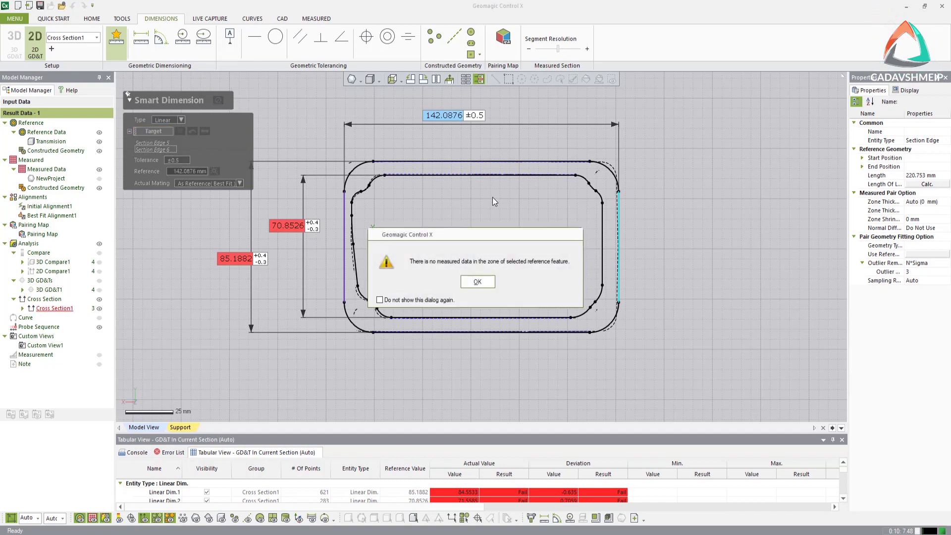
pyautogui.click(477, 282)
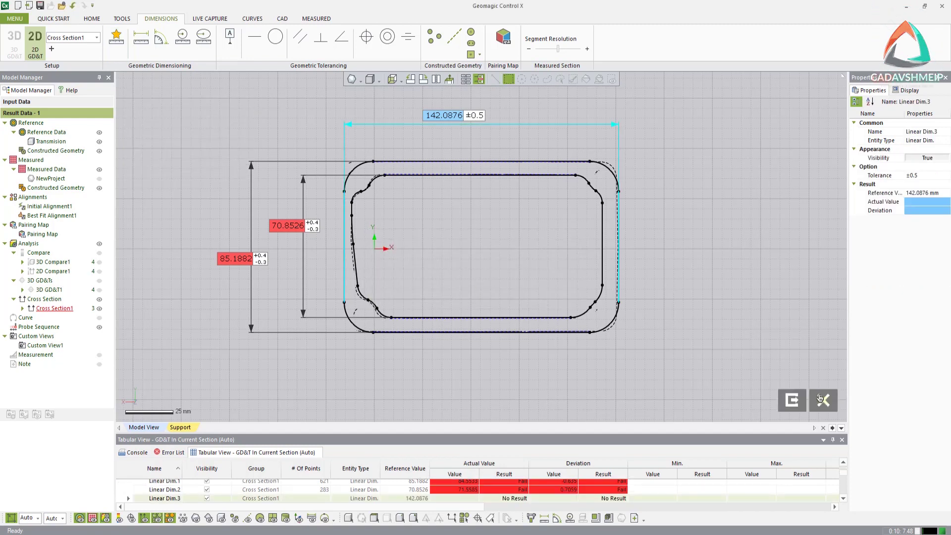
pyautogui.click(746, 384)
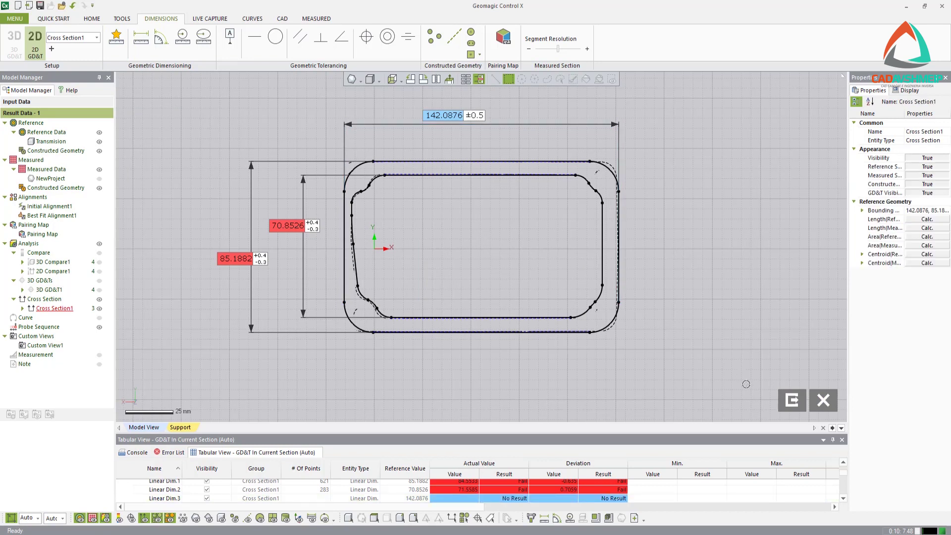
# Step: Exit the 2D section, inspect its dimensions on the 3D housing, and hide the cross section
pyautogui.click(792, 401)
pyautogui.moveTo(486, 238); pyautogui.dragTo(363, 198, button='right')
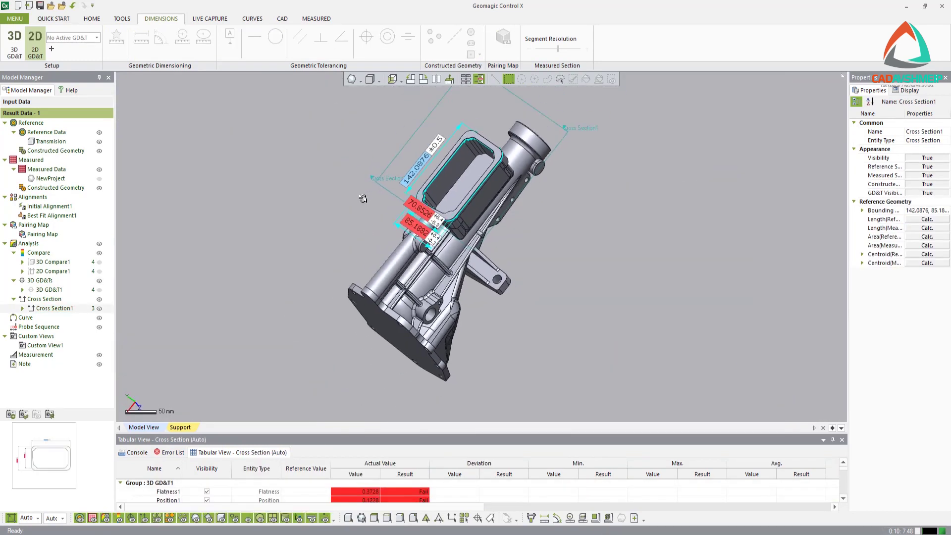
pyautogui.moveTo(336, 232); pyautogui.dragTo(347, 233, button='right')
pyautogui.click(99, 309)
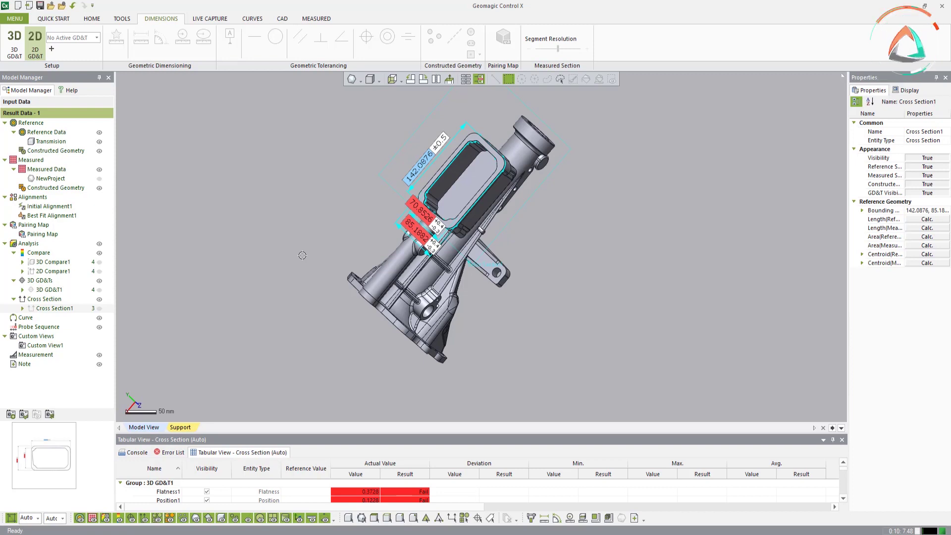
pyautogui.moveTo(303, 255); pyautogui.dragTo(337, 269, button='right')
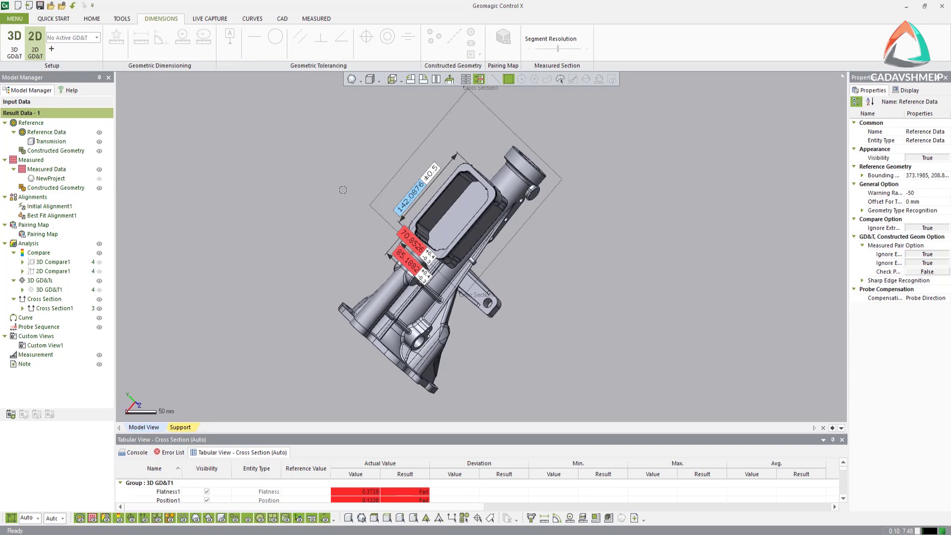
pyautogui.click(99, 309)
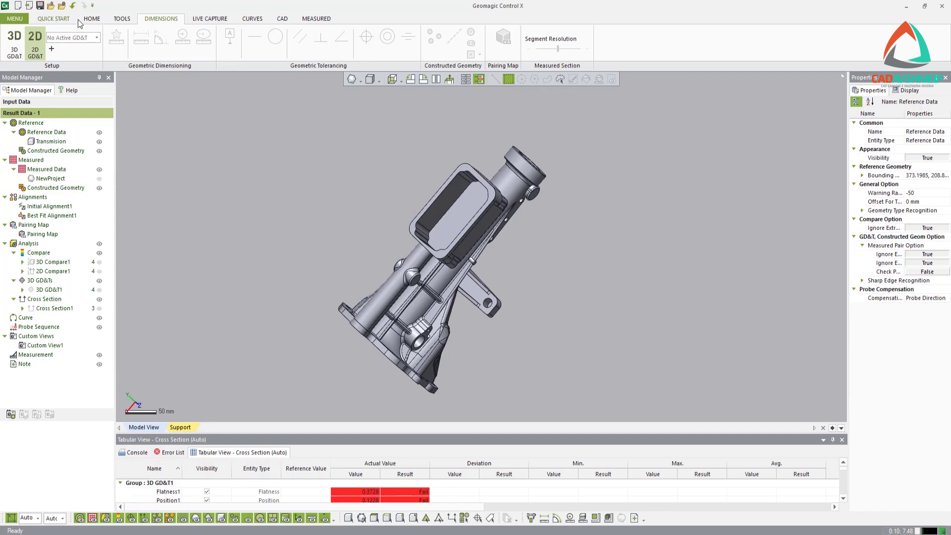
# Step: Generate a report of all Result Data - 1 entities using the A4_Landscape template
pyautogui.click(94, 20)
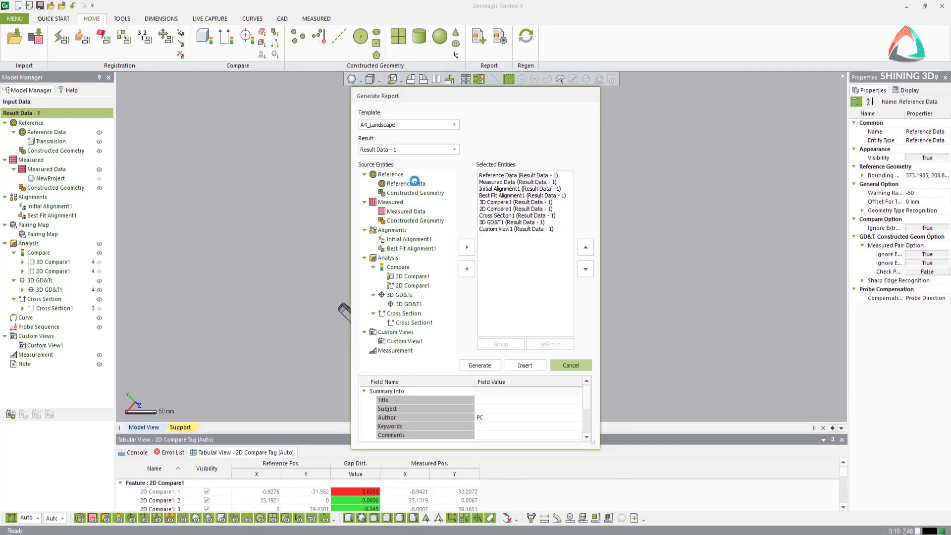
pyautogui.click(486, 365)
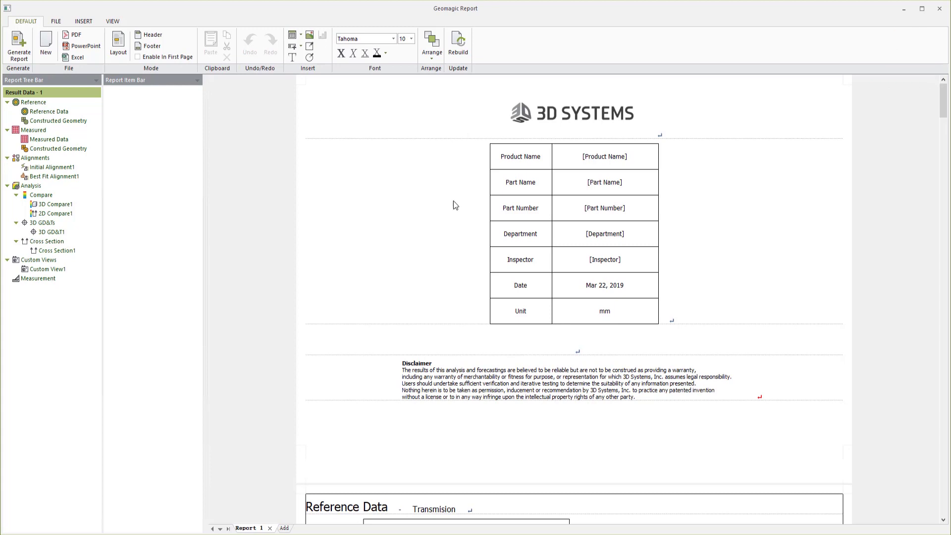
# Step: Review the report's reference and measured data, alignments, 3D and 2D comparisons, and cross section pages
pyautogui.scroll(-8, 442, 222)
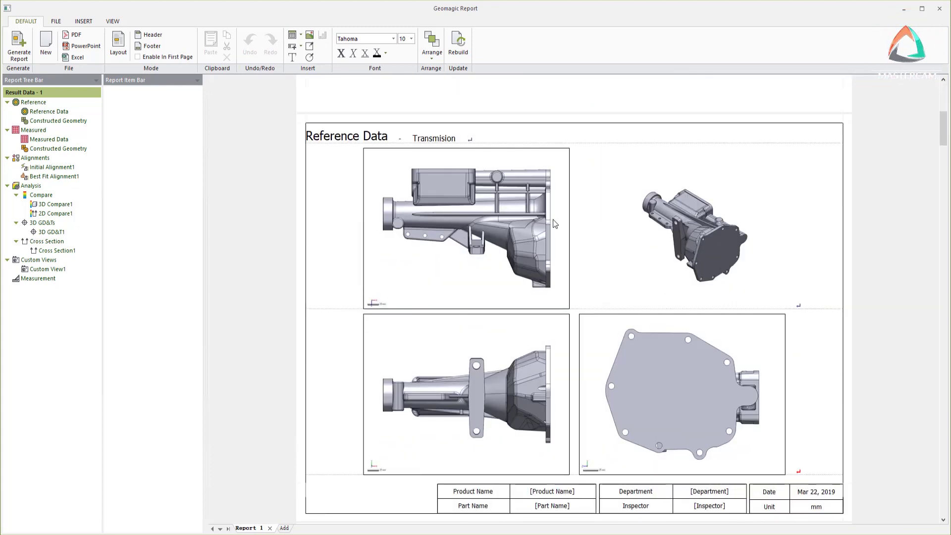
pyautogui.scroll(-9, 502, 223)
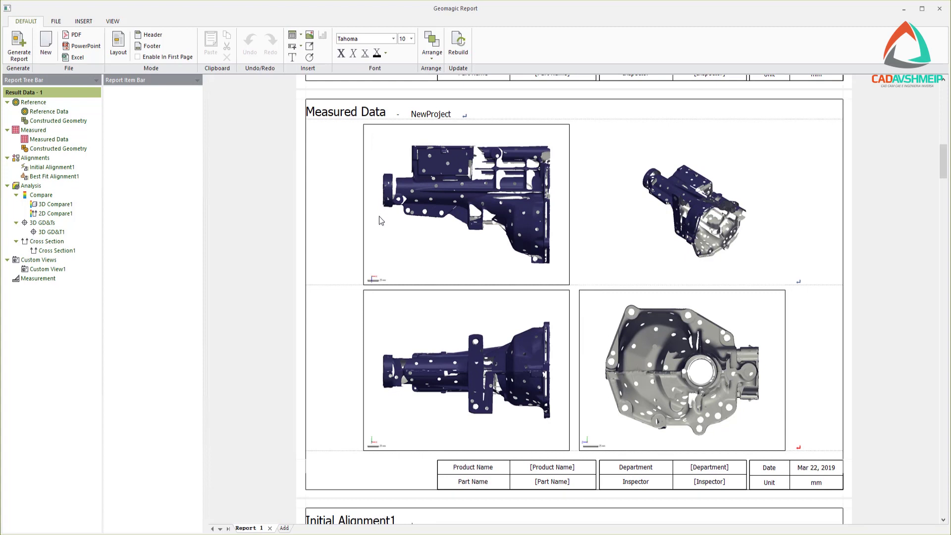
pyautogui.scroll(-9, 391, 227)
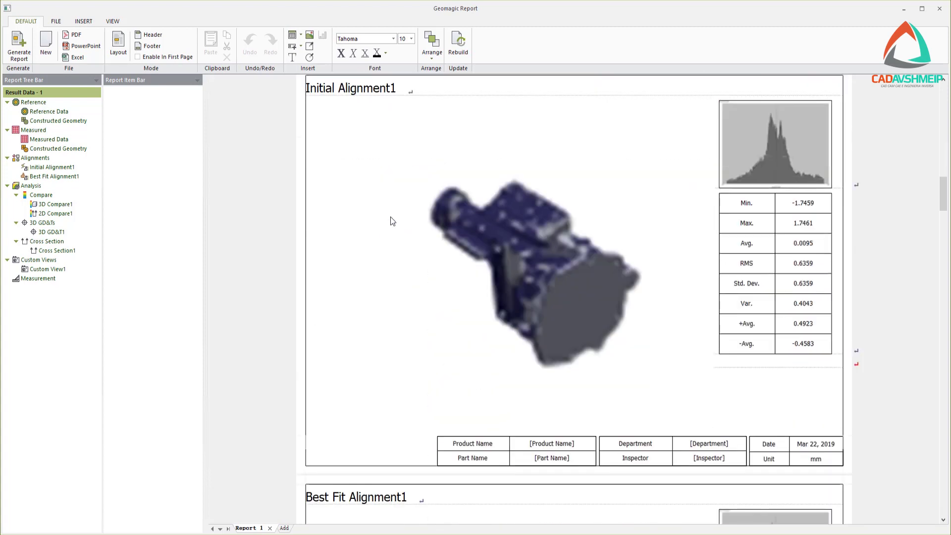
pyautogui.scroll(-8, 608, 165)
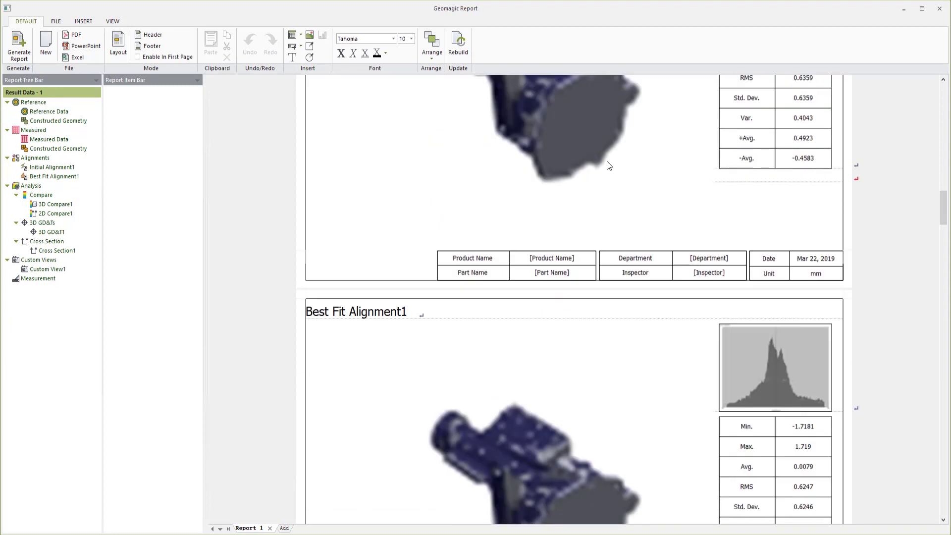
pyautogui.scroll(-9, 523, 244)
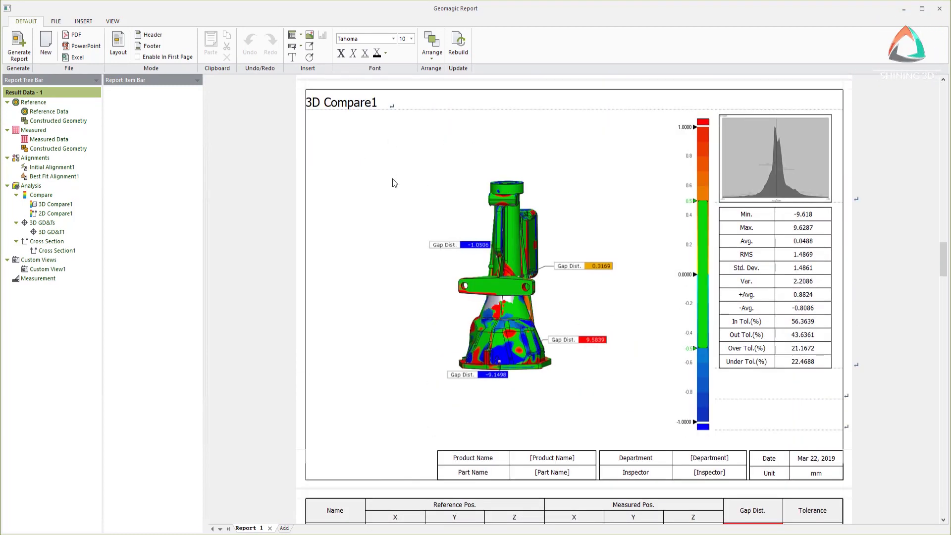
pyautogui.scroll(-19, 394, 183)
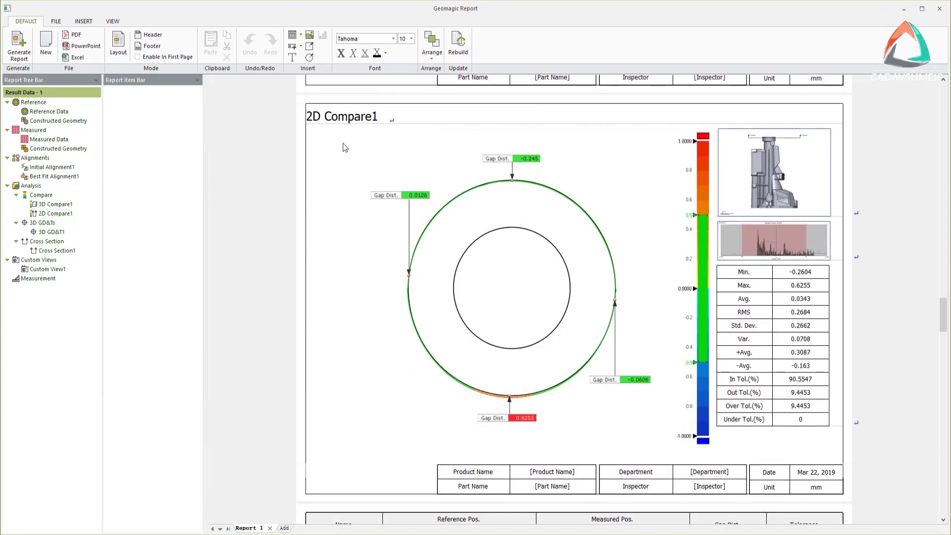
pyautogui.scroll(-17, 372, 154)
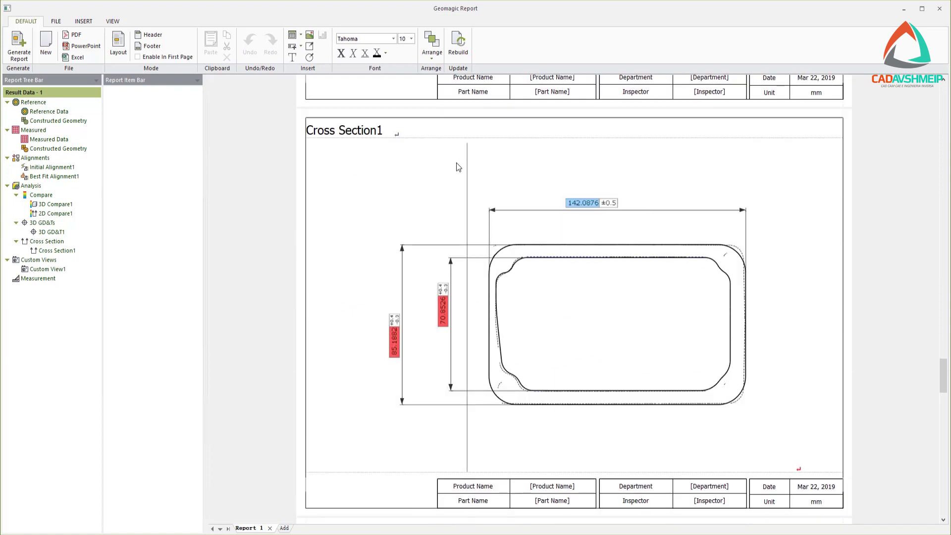
# Step: Export all report pages as Default.pdf to the Results folder and check the PDF's pages through to the 3D comparison
pyautogui.click(76, 35)
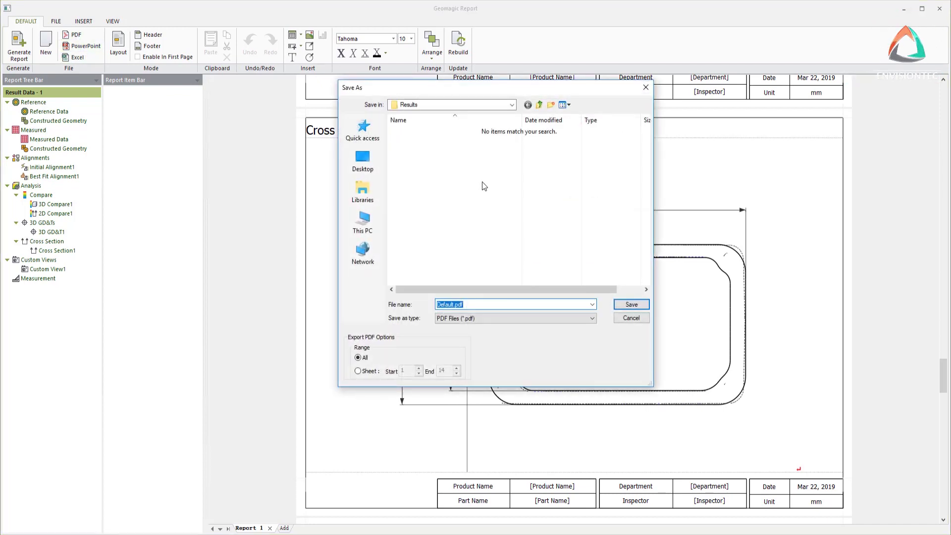
pyautogui.click(631, 305)
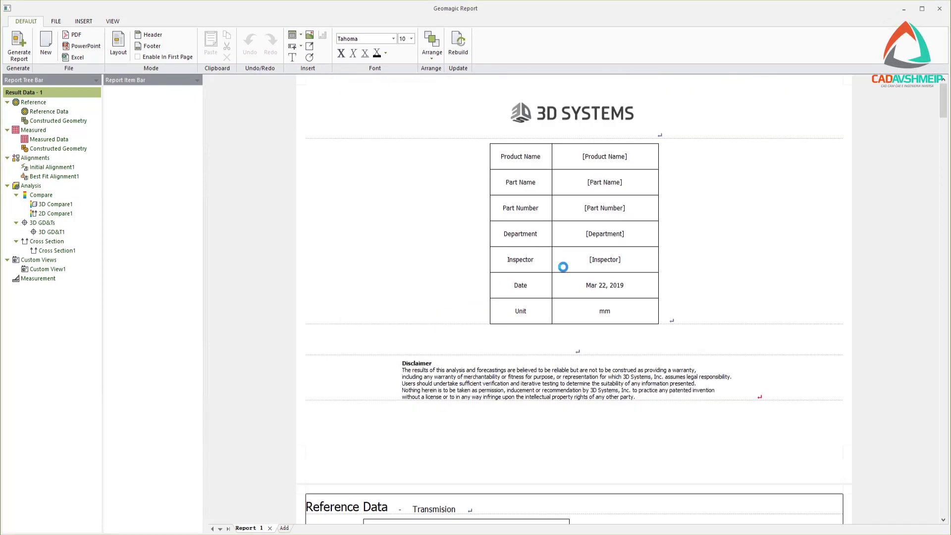
pyautogui.scroll(-10, 421, 180)
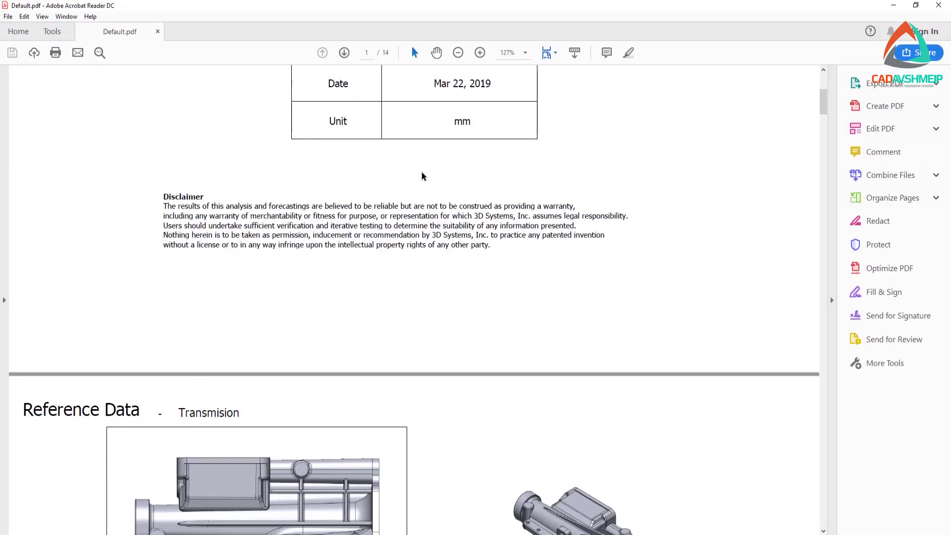
pyautogui.scroll(-20, 424, 174)
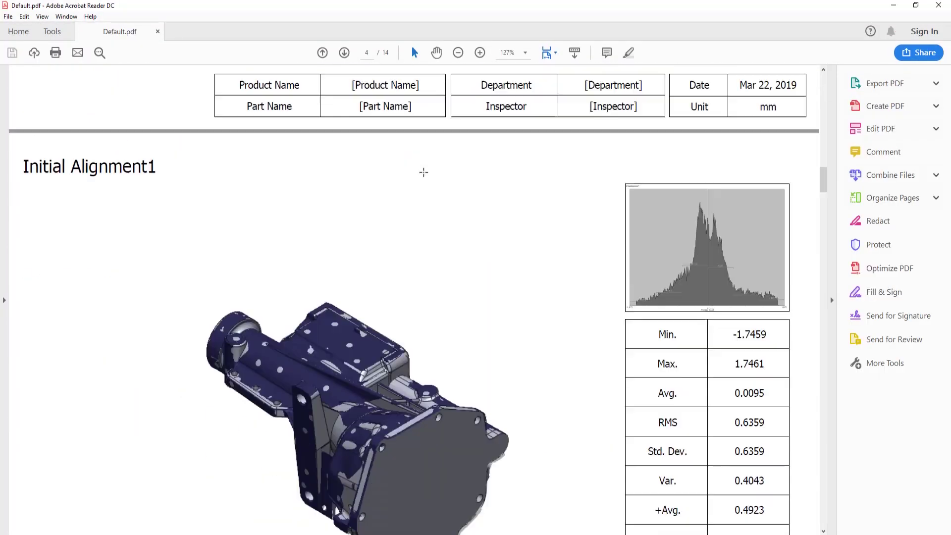
pyautogui.scroll(-20, 424, 172)
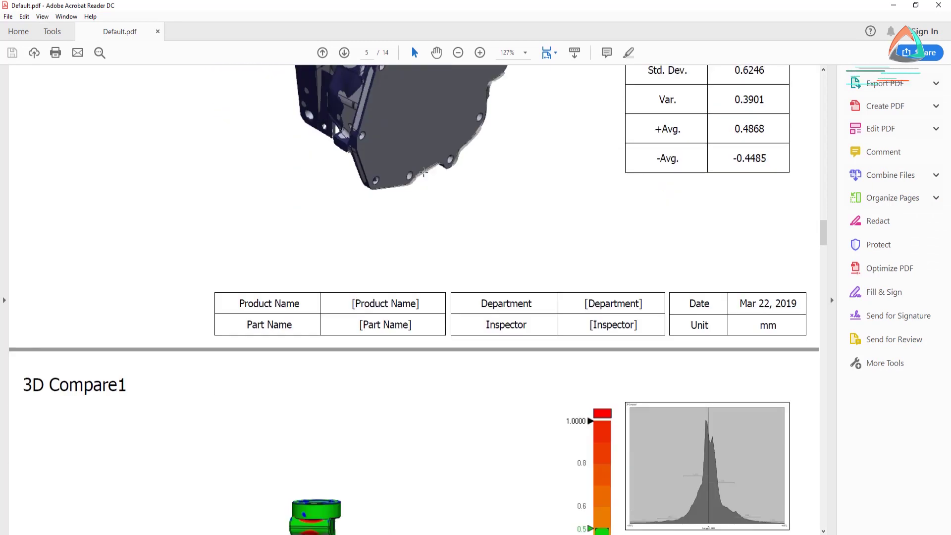
# Step: Review the remaining PDF pages through page 14, and close both the PDF and the Geomagic report
pyautogui.scroll(-20, 423, 172)
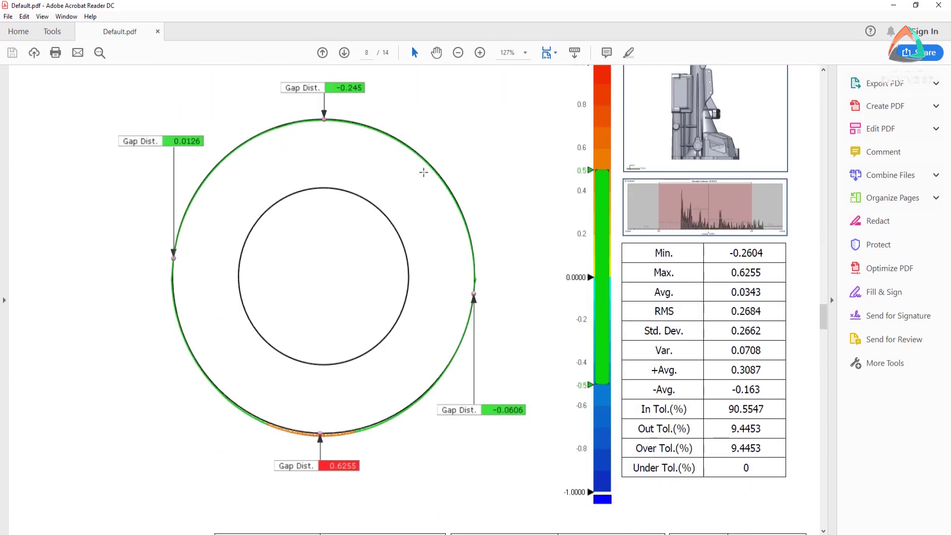
pyautogui.scroll(-20, 423, 173)
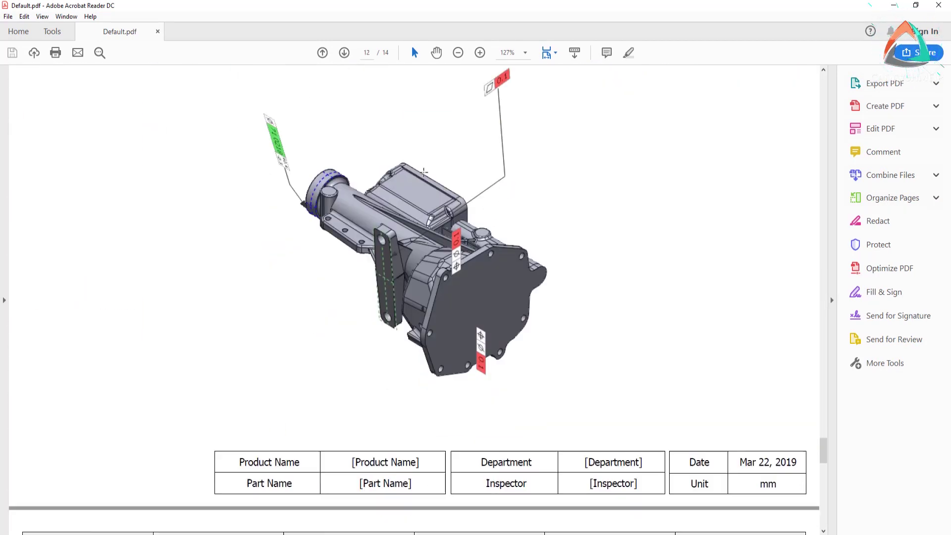
pyautogui.scroll(-10, 425, 174)
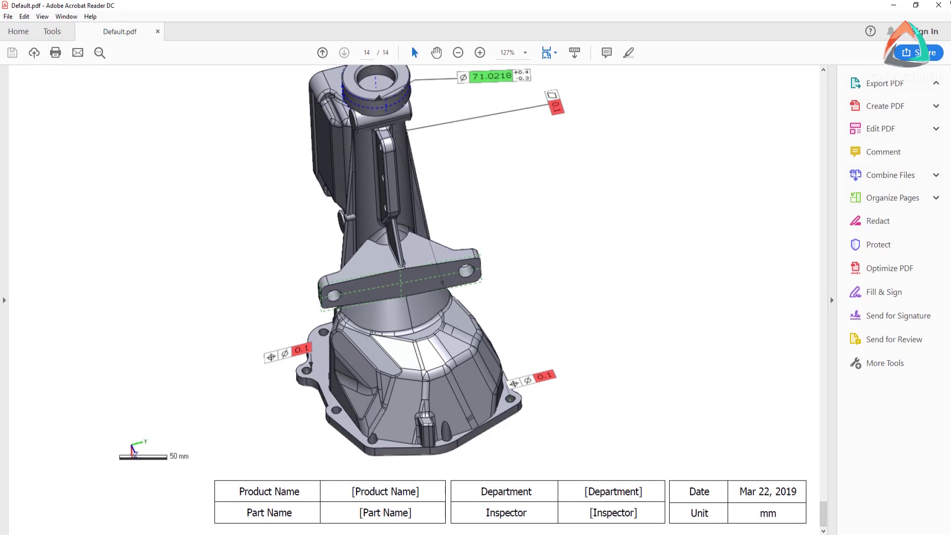
pyautogui.click(940, 6)
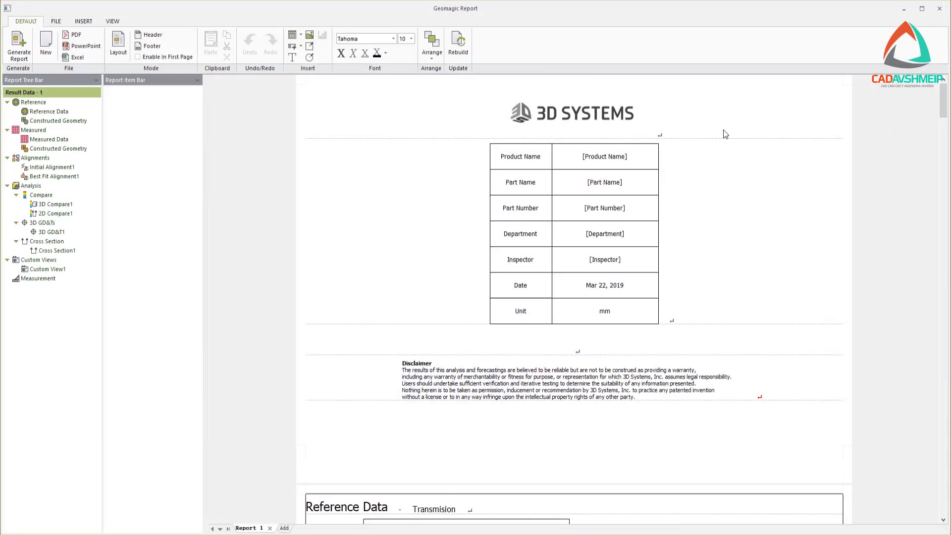
pyautogui.click(939, 10)
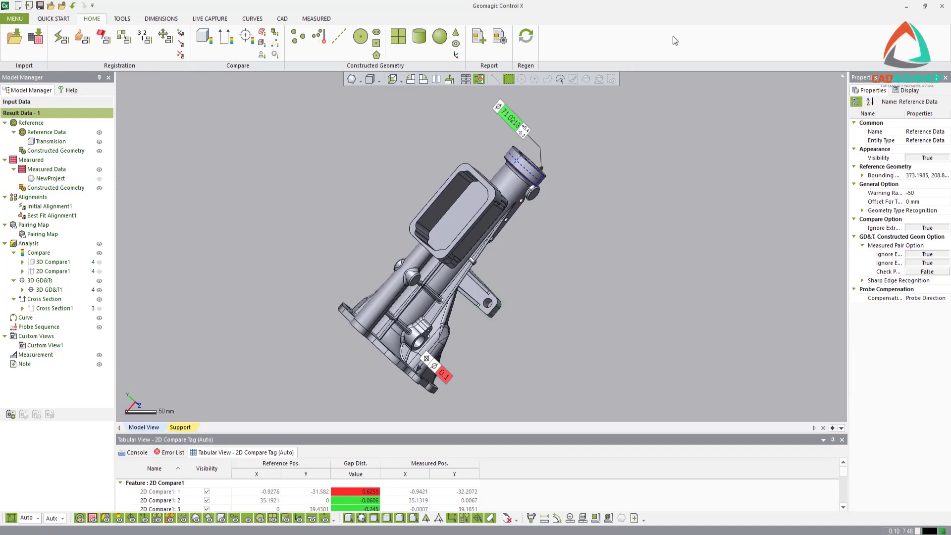
# Step: Save the inspection project to the Desktop as Default.CXProj
pyautogui.click(39, 7)
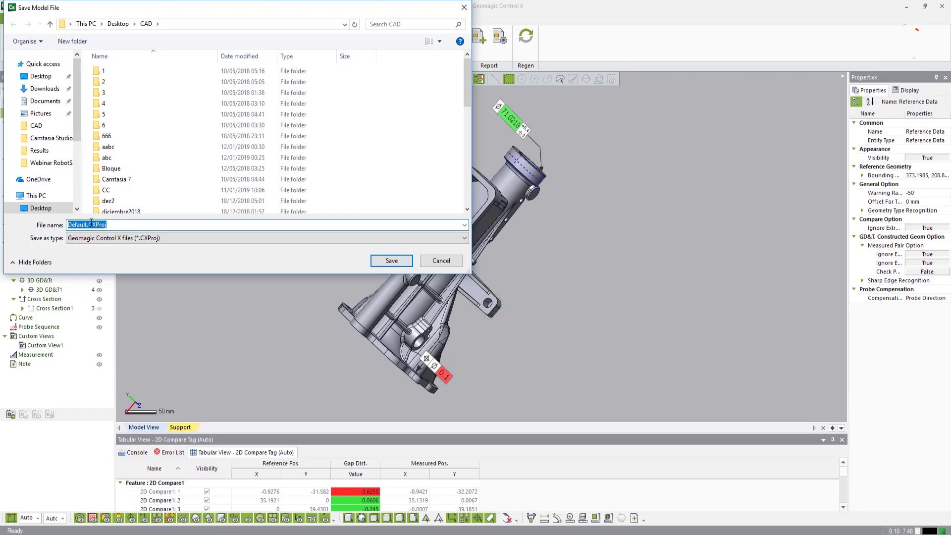
pyautogui.click(44, 77)
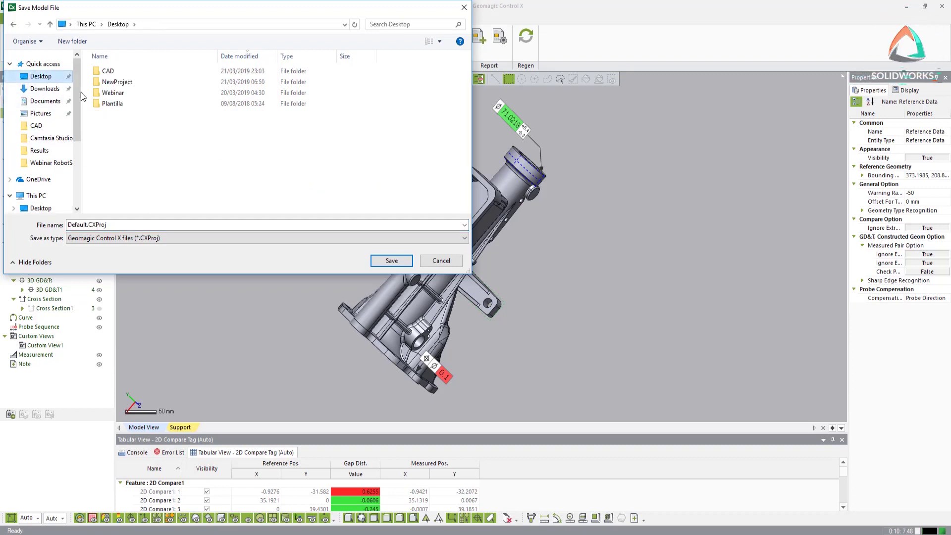
pyautogui.click(392, 261)
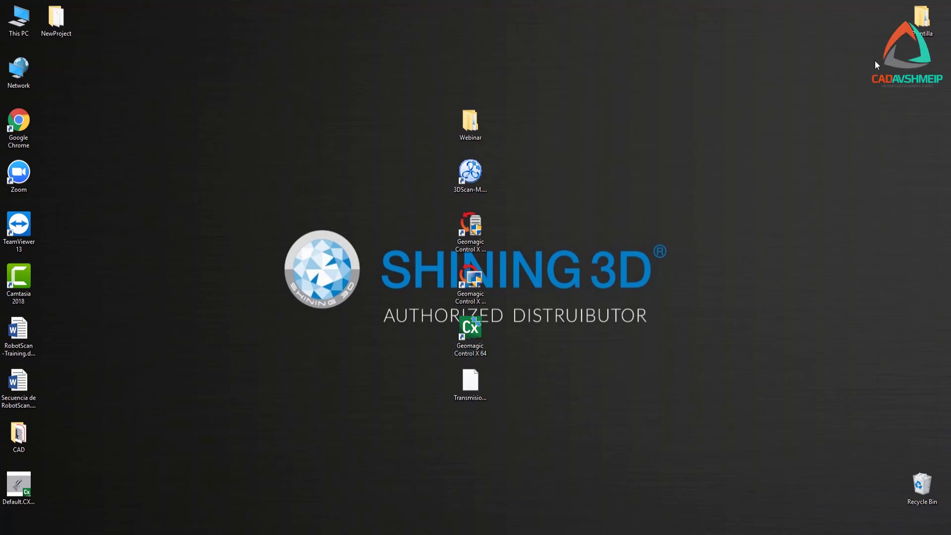
# Step: Check the subfolders inside the desktop's Plantilla folder and close it
pyautogui.click(923, 28)
pyautogui.doubleClick(923, 28)
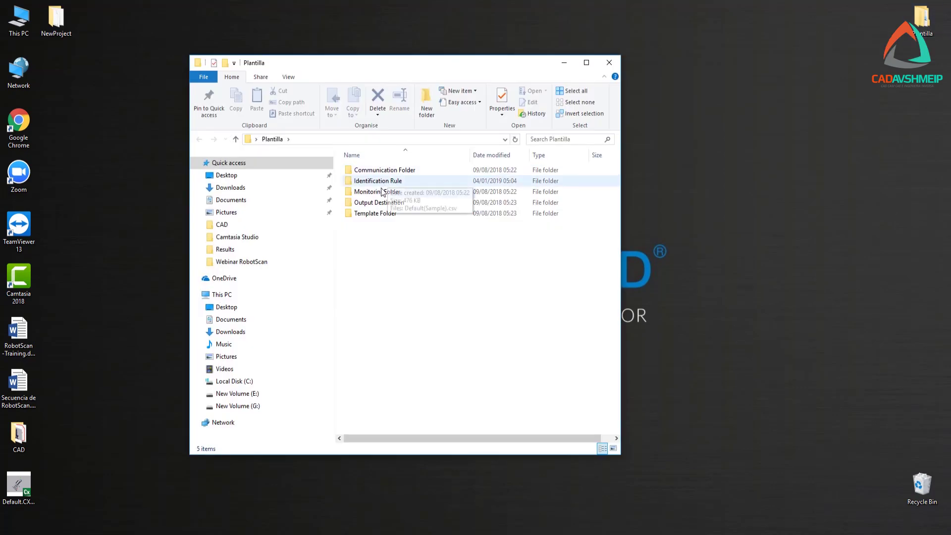
pyautogui.click(610, 63)
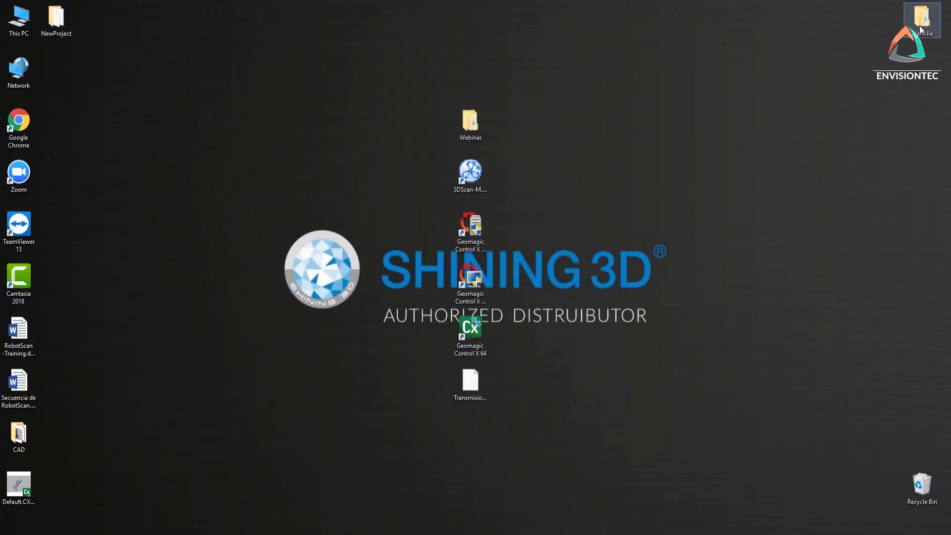
# Step: Move the Webinar folder below NewProject and put a copy of the Plantilla folder in its former place above the 3DScan shortcut
pyautogui.moveTo(479, 137); pyautogui.dragTo(66, 84)
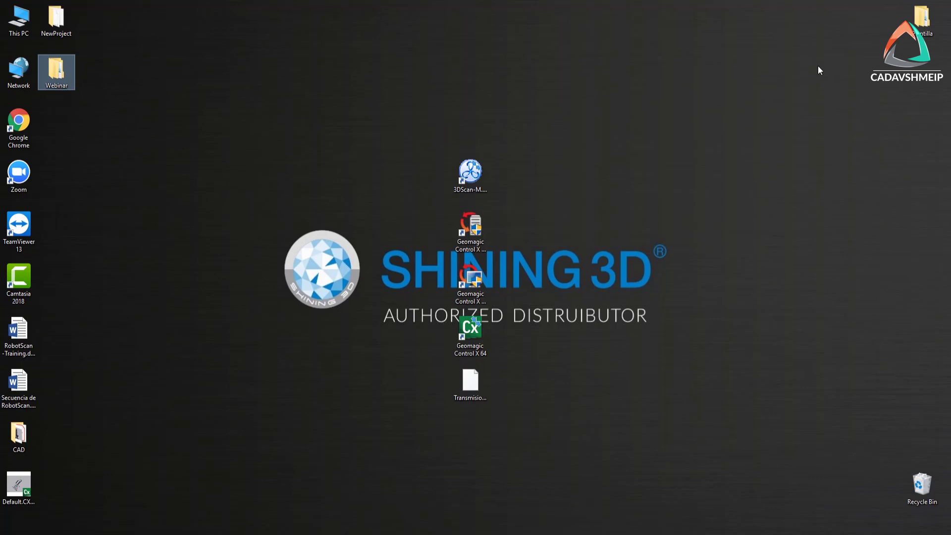
pyautogui.click(924, 24)
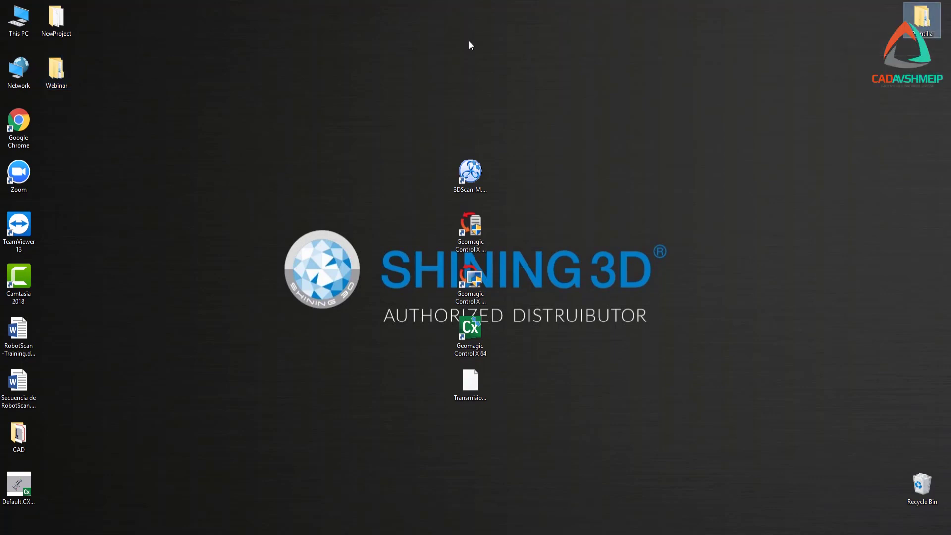
pyautogui.hotkey('ctrl', 'v')
pyautogui.moveTo(56, 124); pyautogui.dragTo(501, 130)
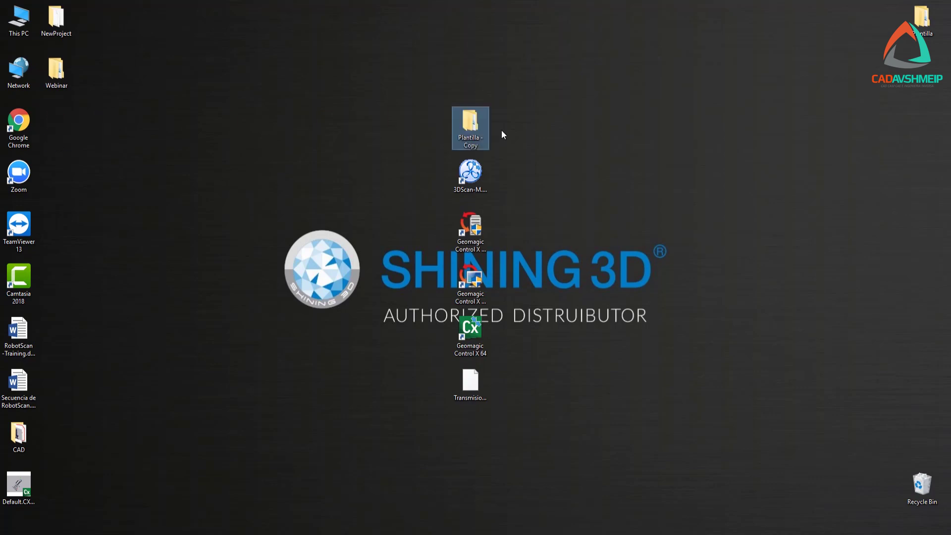
# Step: Rename the copied template folder as Transmision and check its subfolders
pyautogui.click(479, 146)
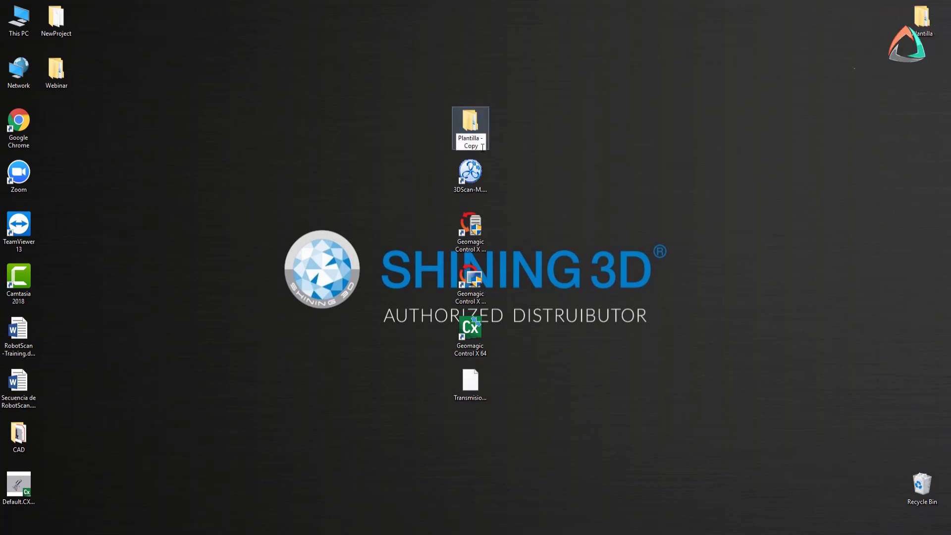
pyautogui.press('BackSpace')
pyautogui.press('BackSpace')
pyautogui.press('BackSpace')
pyautogui.press('BackSpace')
pyautogui.press('BackSpace')
pyautogui.press('BackSpace')
pyautogui.press('BackSpace')
pyautogui.press('BackSpace')
pyautogui.press('BackSpace')
pyautogui.press('BackSpace')
pyautogui.press('BackSpace')
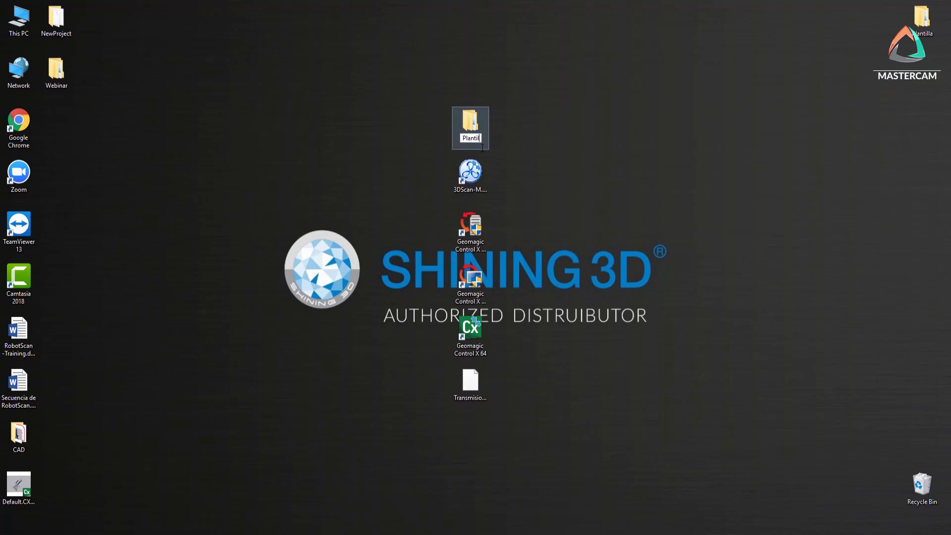
pyautogui.press('BackSpace')
pyautogui.press('BackSpace')
pyautogui.press('BackSpace')
pyautogui.press('BackSpace')
pyautogui.press('BackSpace')
pyautogui.write('Transmision')
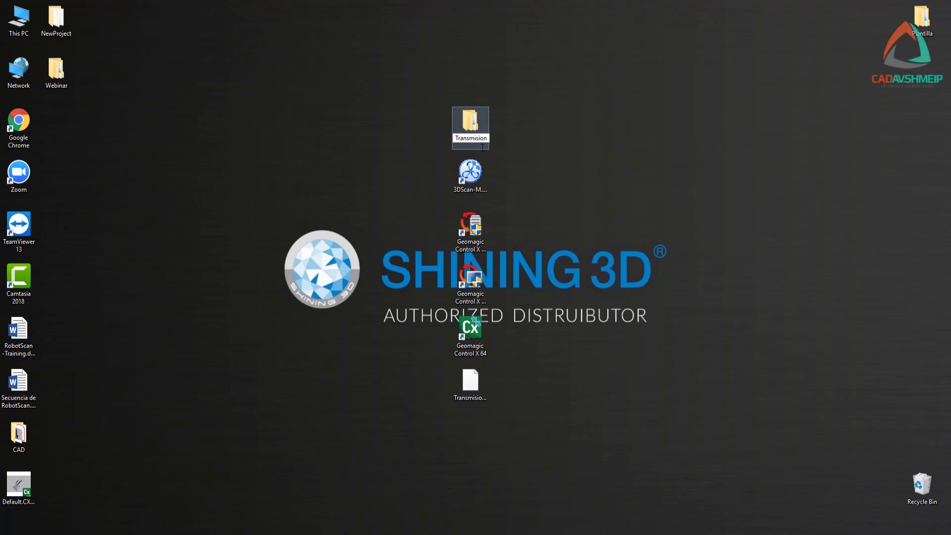
pyautogui.press('Return')
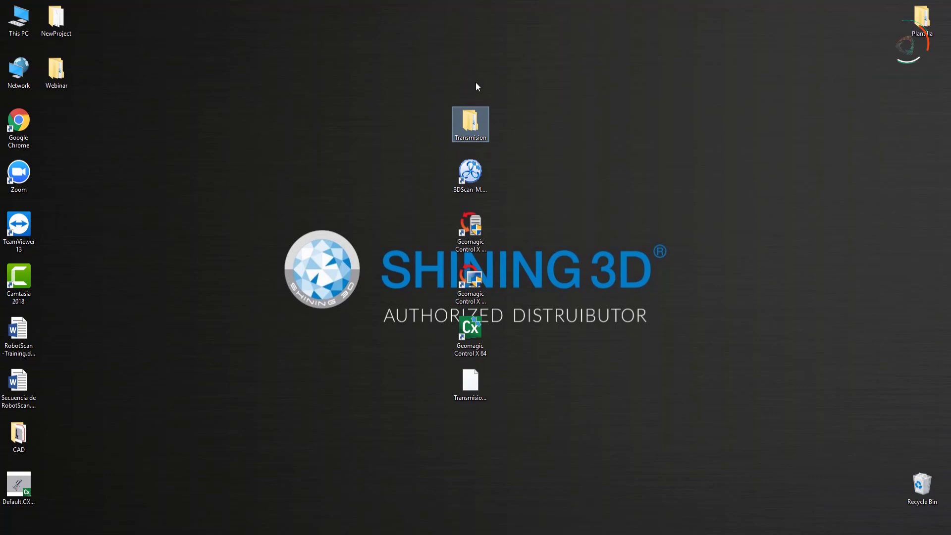
pyautogui.doubleClick(476, 131)
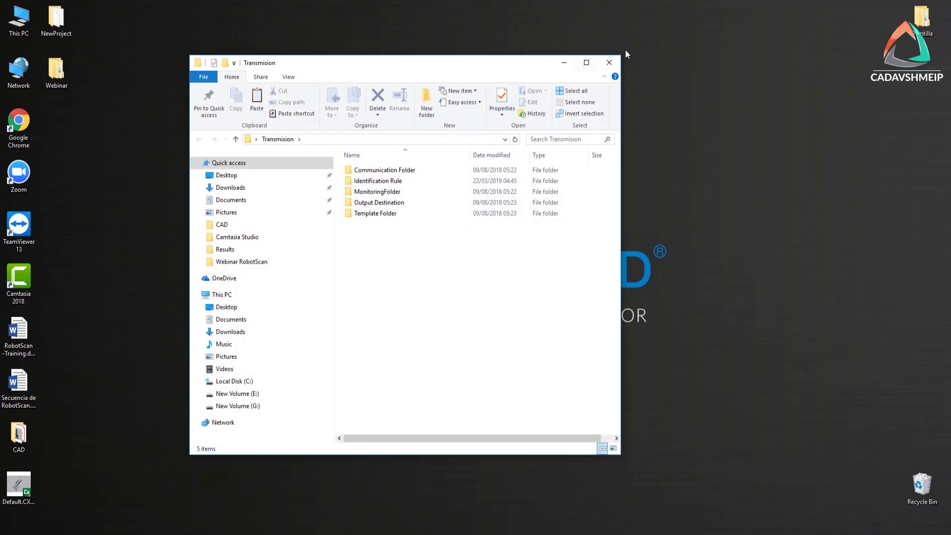
pyautogui.click(615, 63)
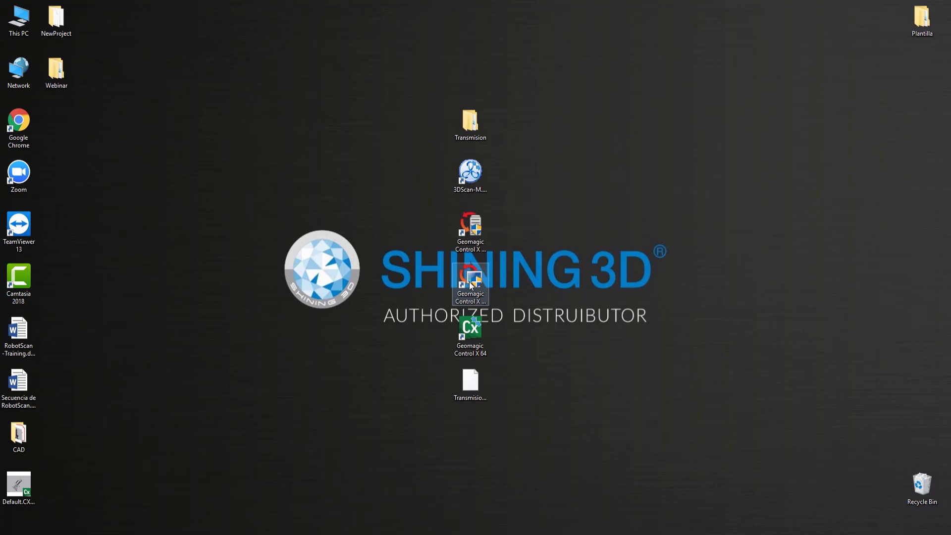
# Step: Launch Geomagic Control X Automation Server in Single Source mode and the Automation Client, and arrange their windows side by side
pyautogui.click(475, 233)
pyautogui.doubleClick(474, 232)
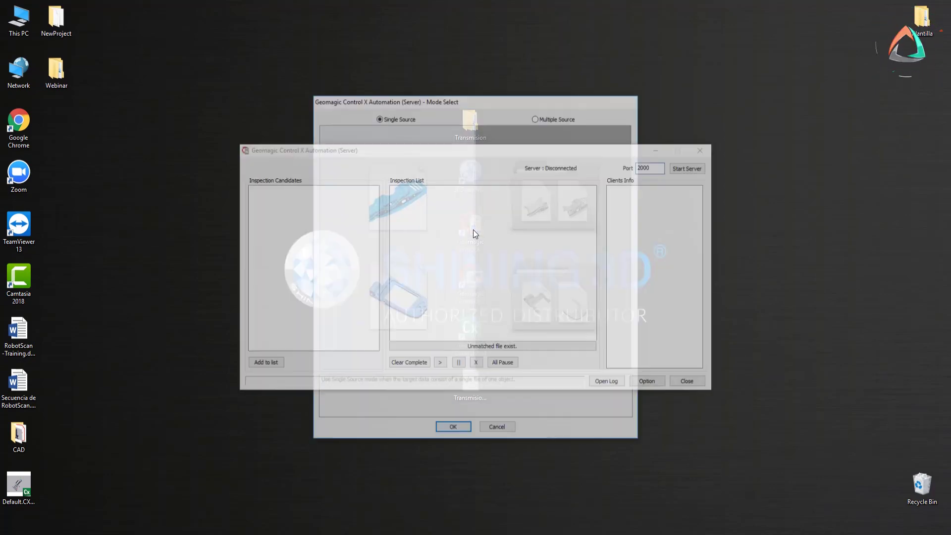
pyautogui.click(453, 429)
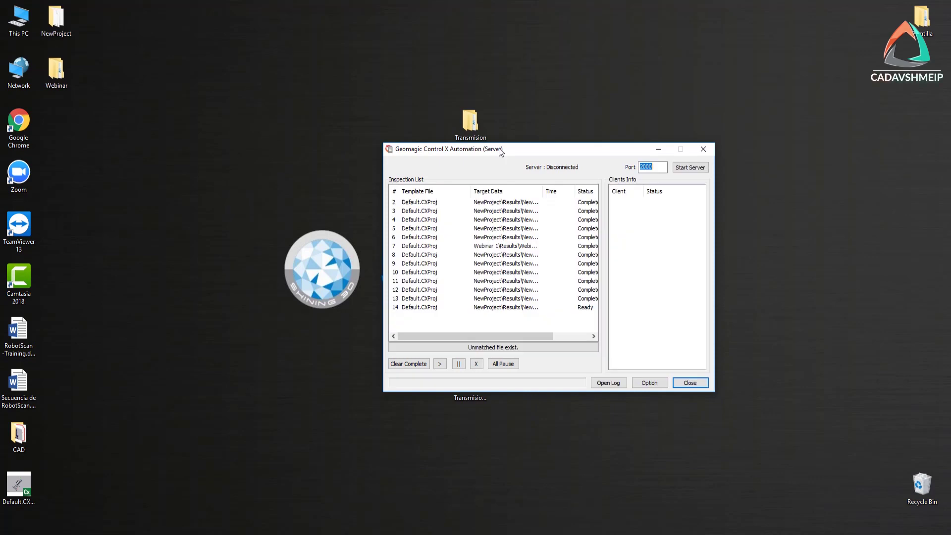
pyautogui.moveTo(499, 148); pyautogui.dragTo(635, 133)
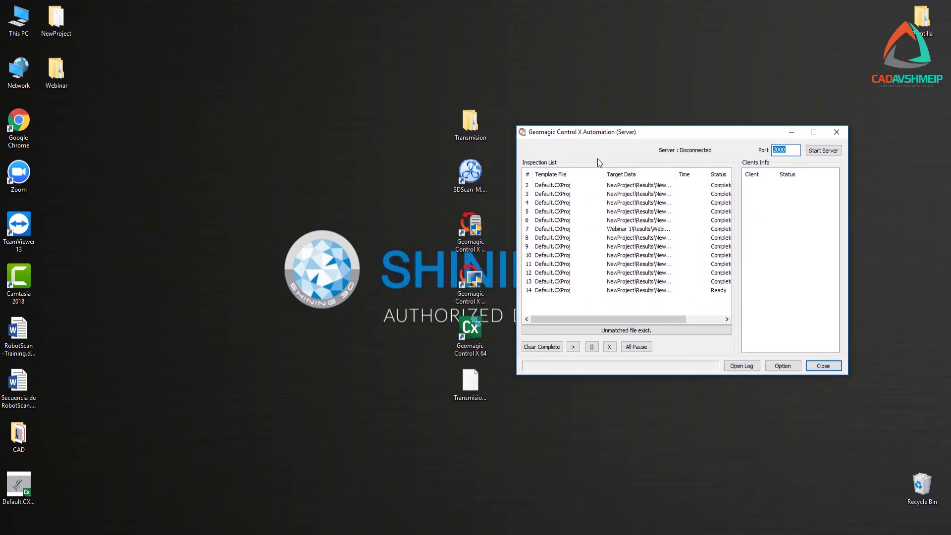
pyautogui.doubleClick(467, 277)
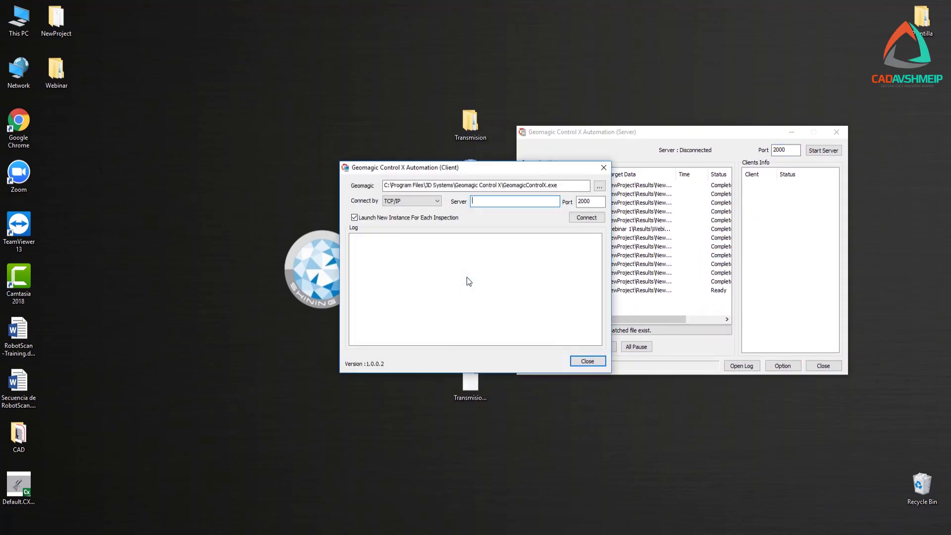
pyautogui.moveTo(502, 175); pyautogui.dragTo(337, 165)
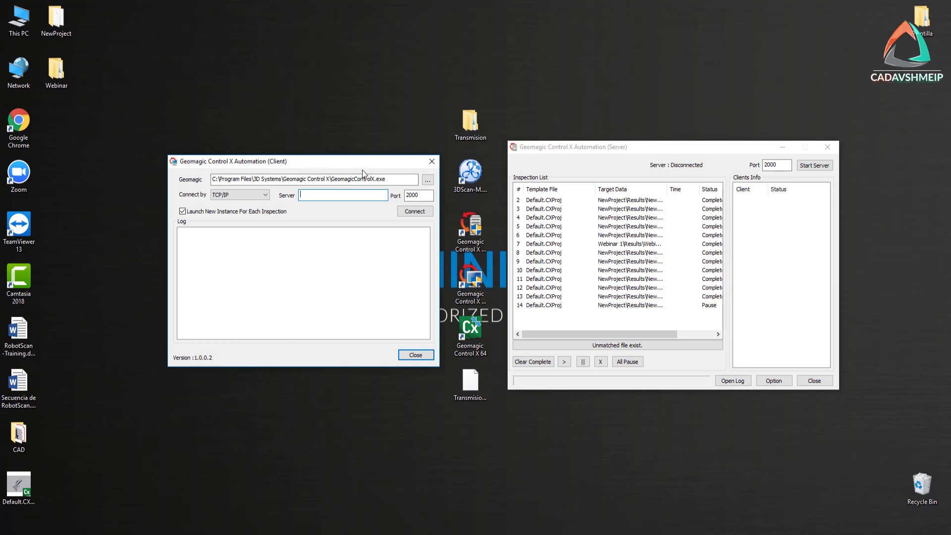
# Step: In the Automation Server options, set the monitoring folder to MonitoringFolder inside Desktop\Transmision
pyautogui.click(682, 152)
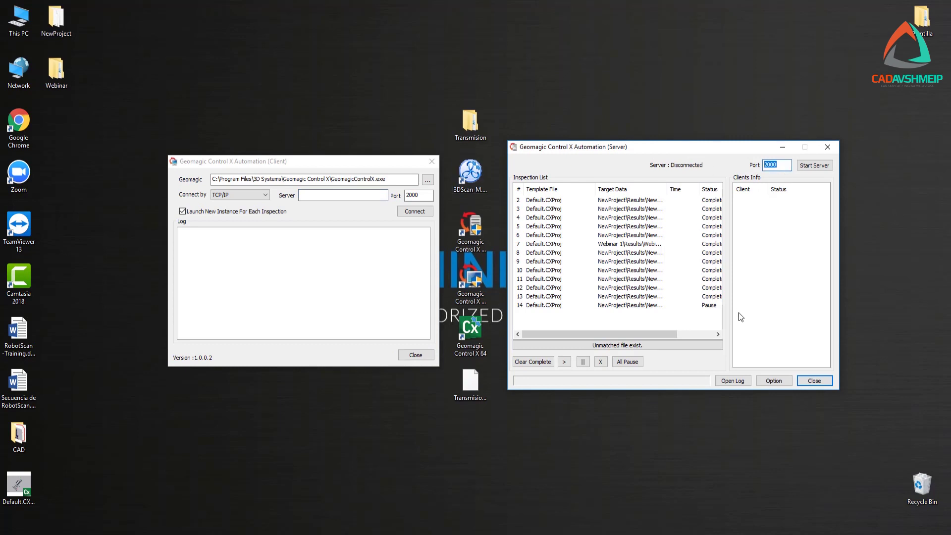
pyautogui.click(771, 380)
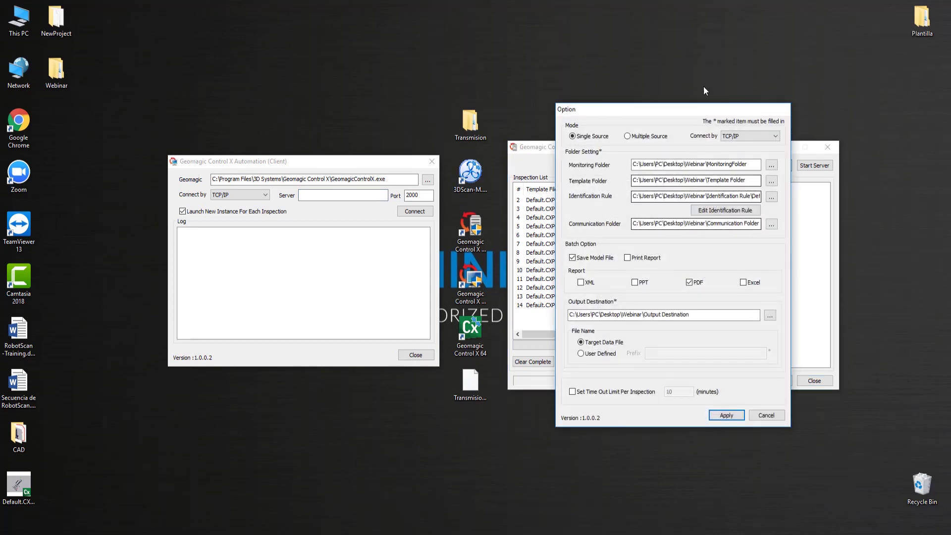
pyautogui.moveTo(675, 109); pyautogui.dragTo(702, 65)
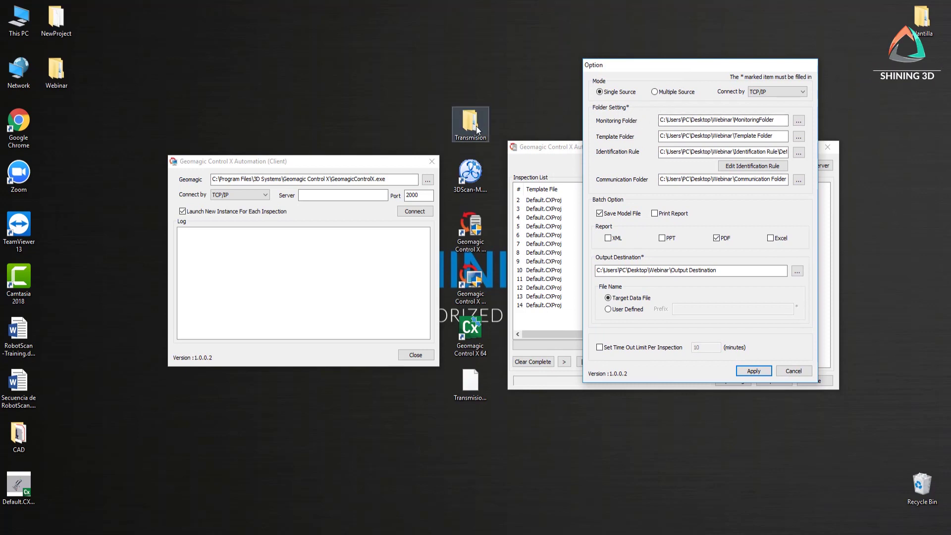
pyautogui.moveTo(699, 69); pyautogui.dragTo(659, 80)
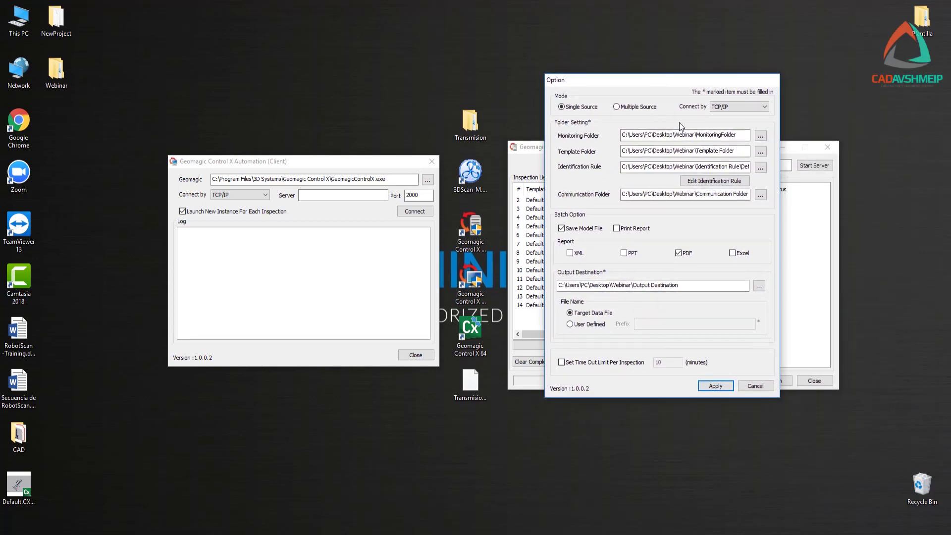
pyautogui.click(761, 136)
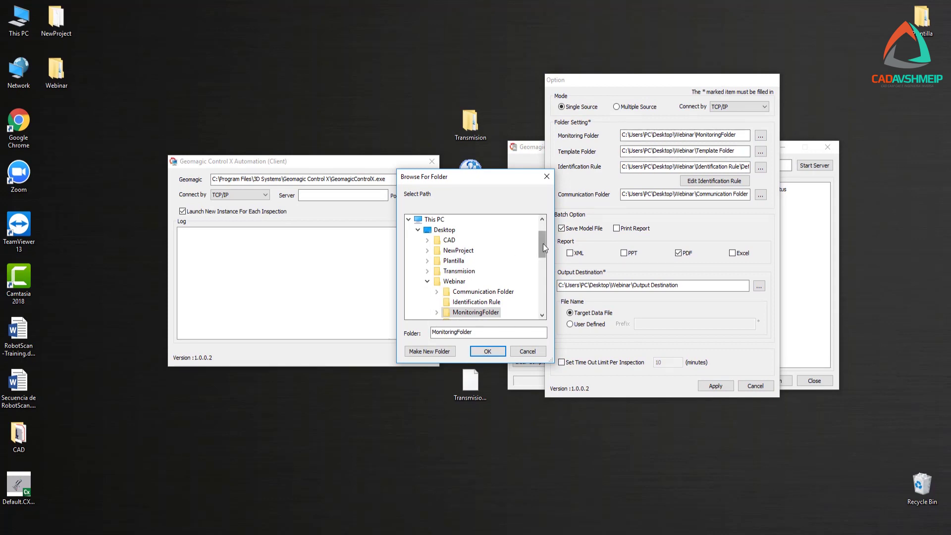
pyautogui.scroll(-1, 543, 245)
pyautogui.click(445, 221)
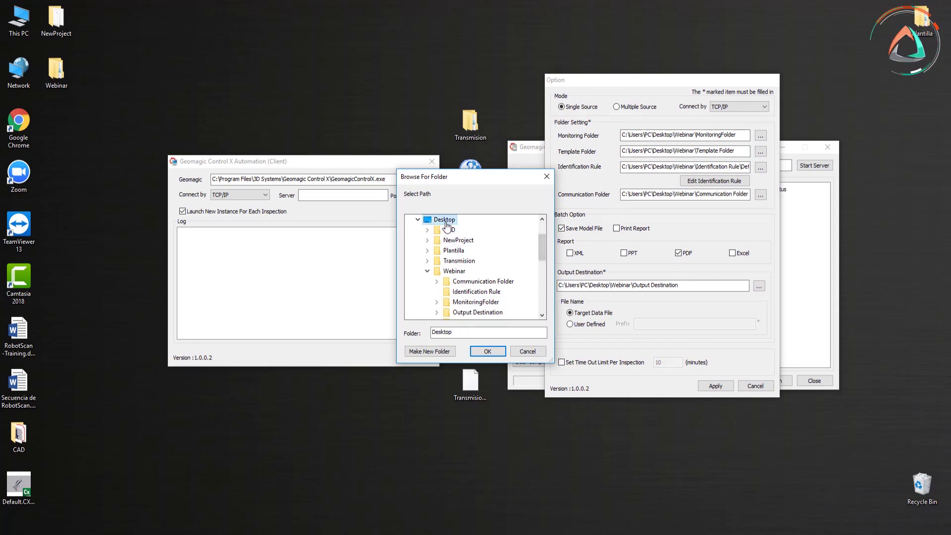
pyautogui.click(456, 261)
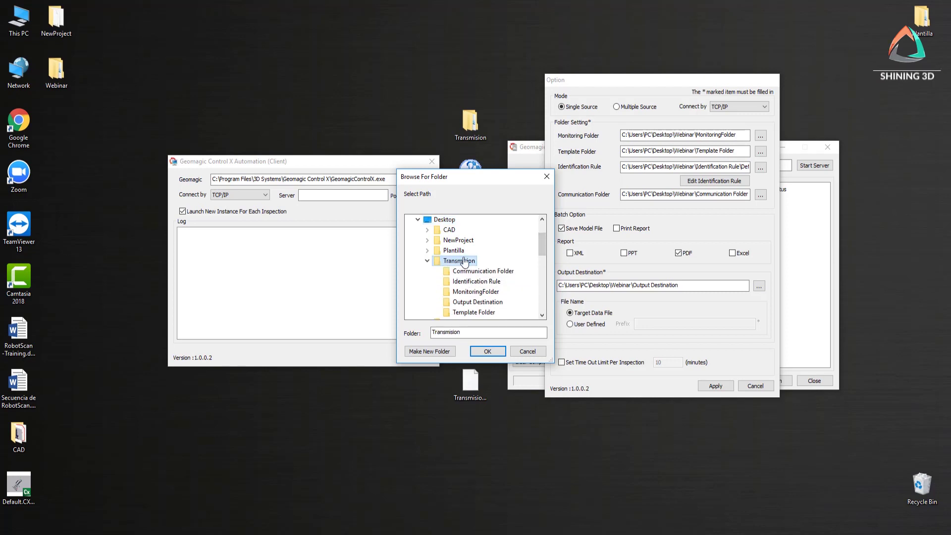
pyautogui.click(474, 291)
pyautogui.click(488, 352)
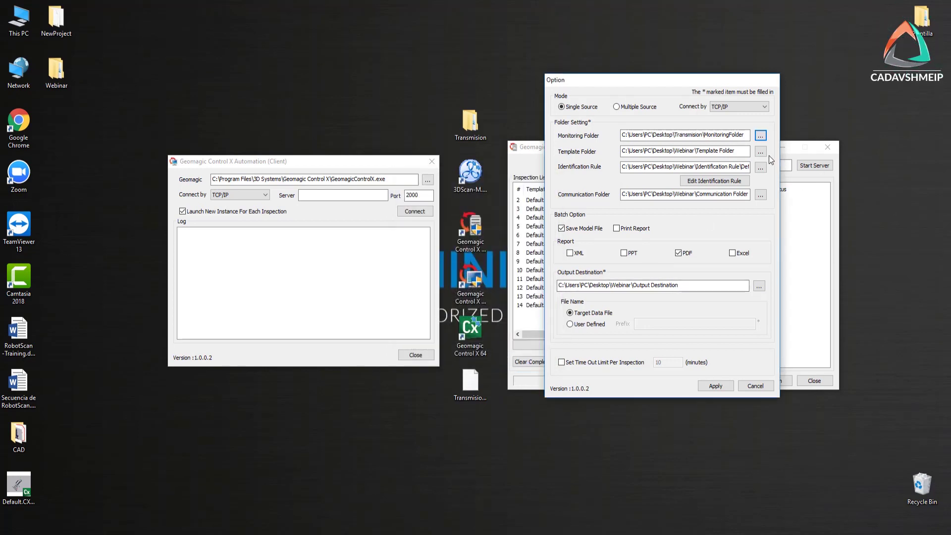
# Step: Set the server's template folder to Template Folder inside Desktop\Transmision
pyautogui.click(760, 151)
pyautogui.scroll(-2, 542, 246)
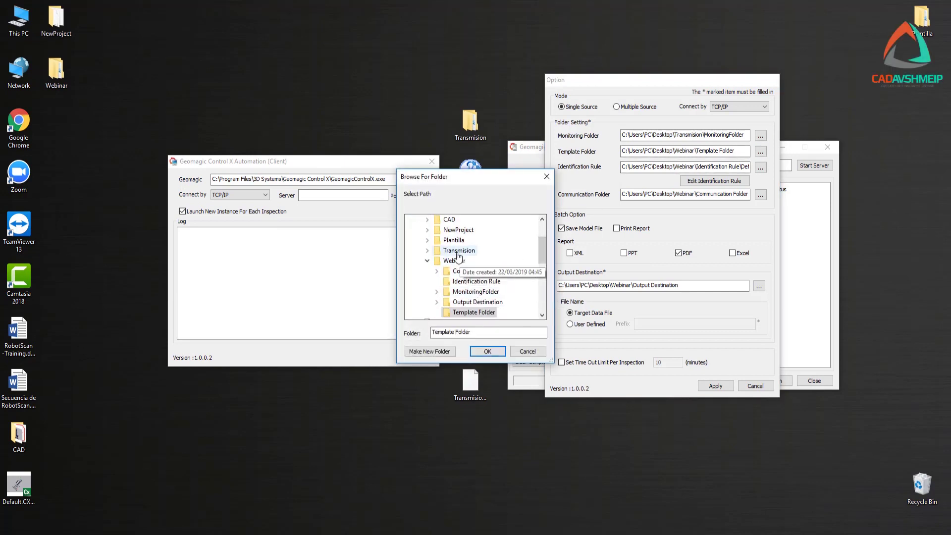
pyautogui.click(459, 261)
pyautogui.click(474, 302)
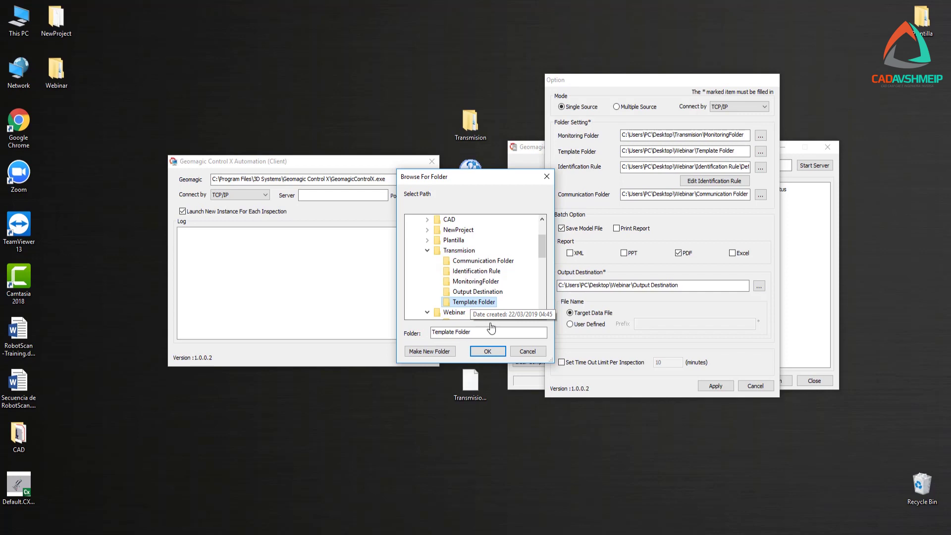
pyautogui.click(486, 352)
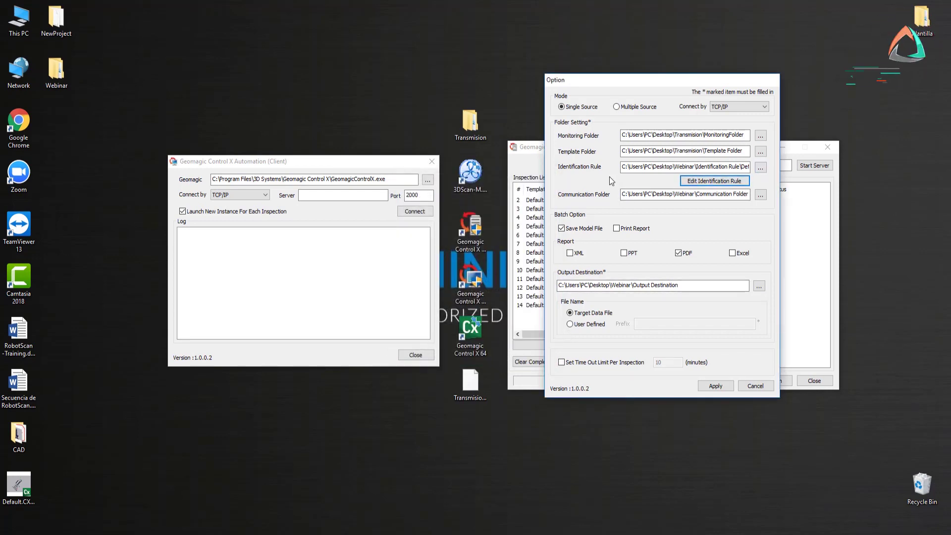
# Step: Set the server's identification rule to Default(Sample).csv from the Identification Rule folder inside Desktop\Transmision
pyautogui.click(760, 168)
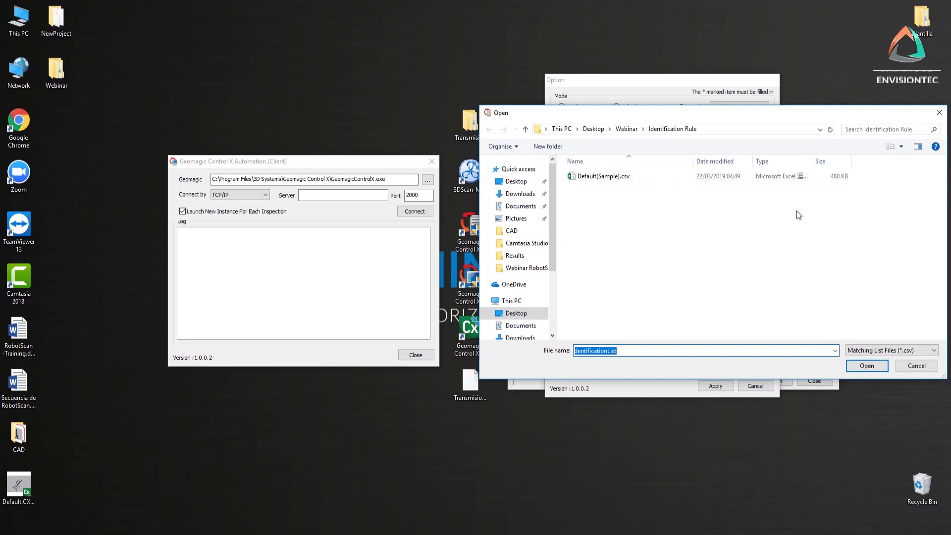
pyautogui.moveTo(854, 112); pyautogui.dragTo(430, 80)
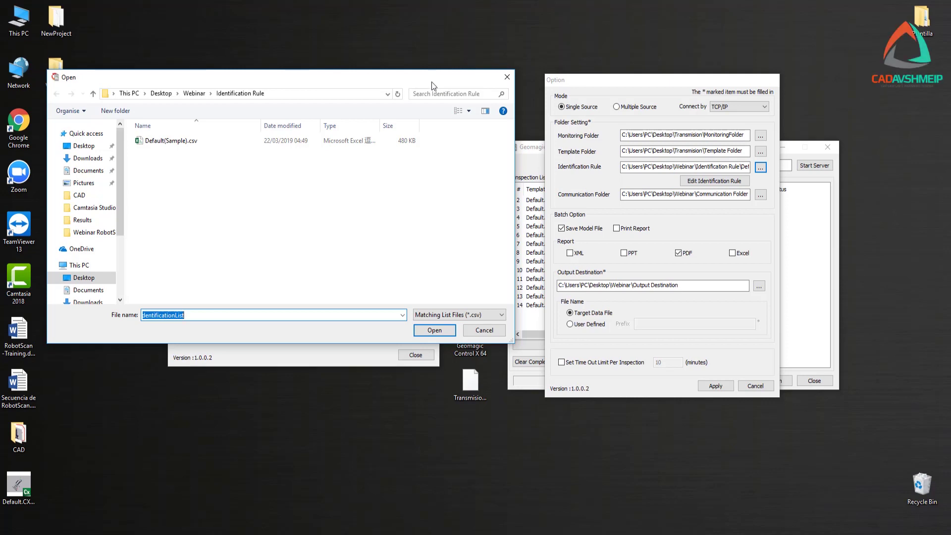
pyautogui.click(79, 146)
pyautogui.doubleClick(159, 141)
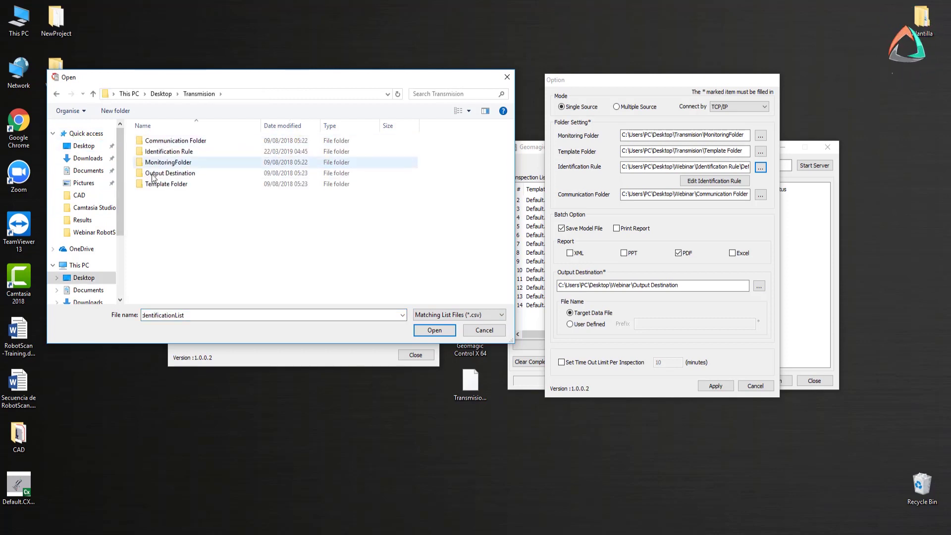
pyautogui.doubleClick(173, 152)
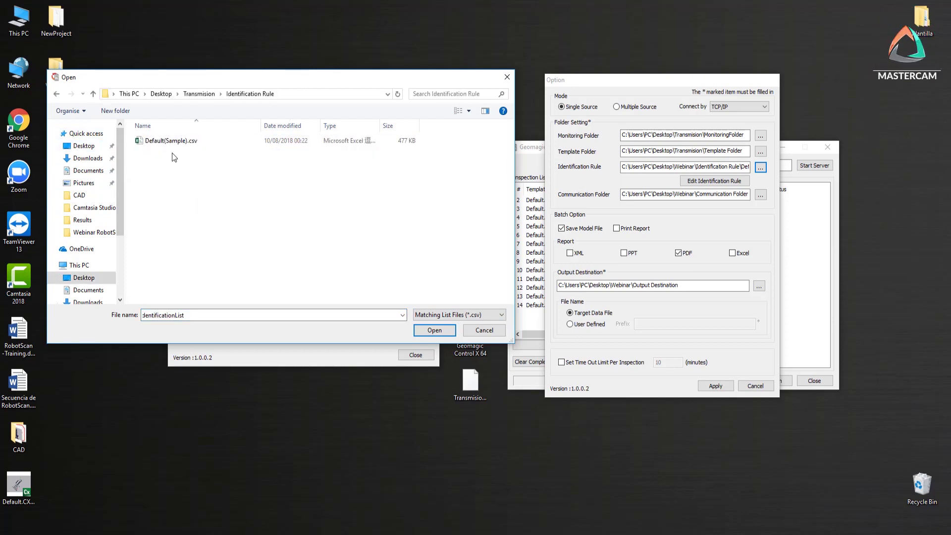
pyautogui.click(170, 142)
pyautogui.click(438, 332)
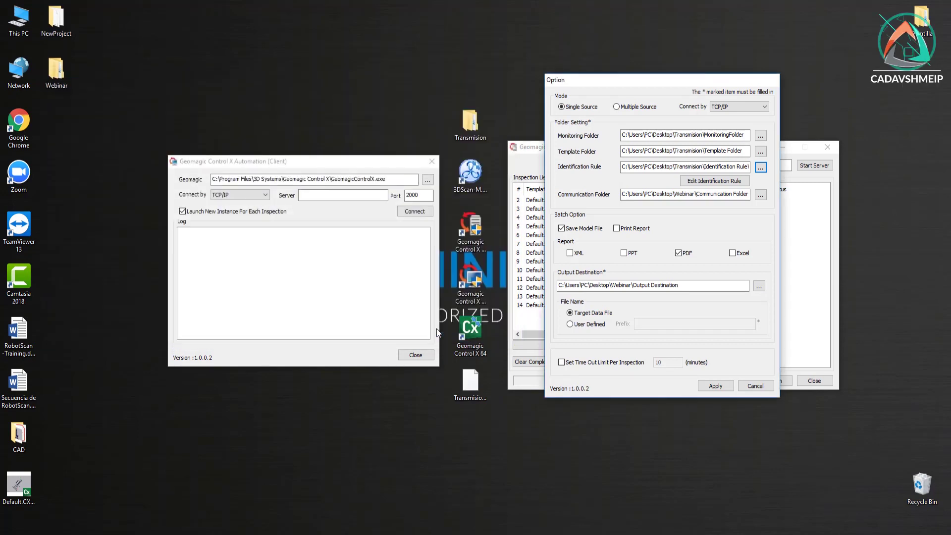
# Step: Open the identification rule for editing in Excel and change the template file name in cell A4 to Default.CXProj
pyautogui.click(715, 181)
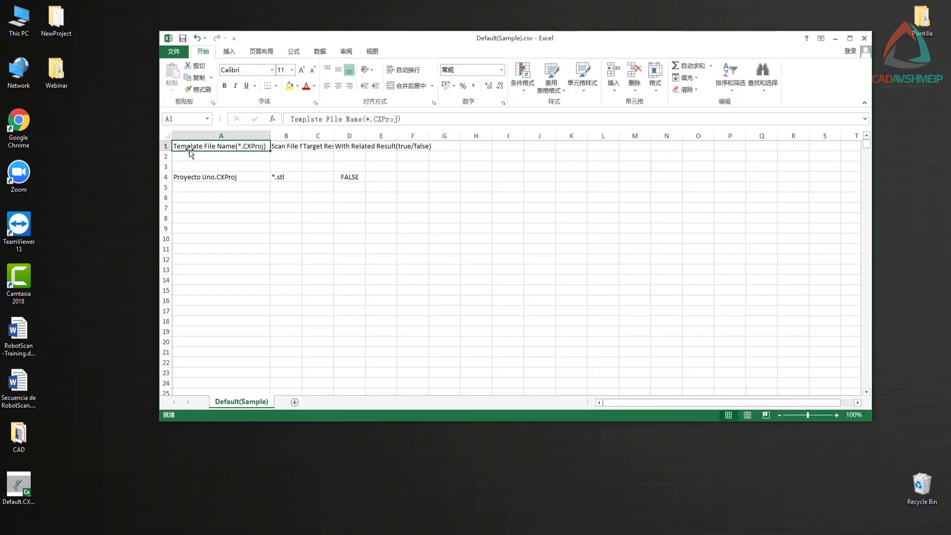
pyautogui.doubleClick(215, 178)
pyautogui.press('BackSpace')
pyautogui.press('BackSpace')
pyautogui.press('BackSpace')
pyautogui.press('BackSpace')
pyautogui.press('BackSpace')
pyautogui.press('BackSpace')
pyautogui.press('BackSpace')
pyautogui.press('BackSpace')
pyautogui.press('BackSpace')
pyautogui.press('BackSpace')
pyautogui.press('BackSpace')
pyautogui.press('BackSpace')
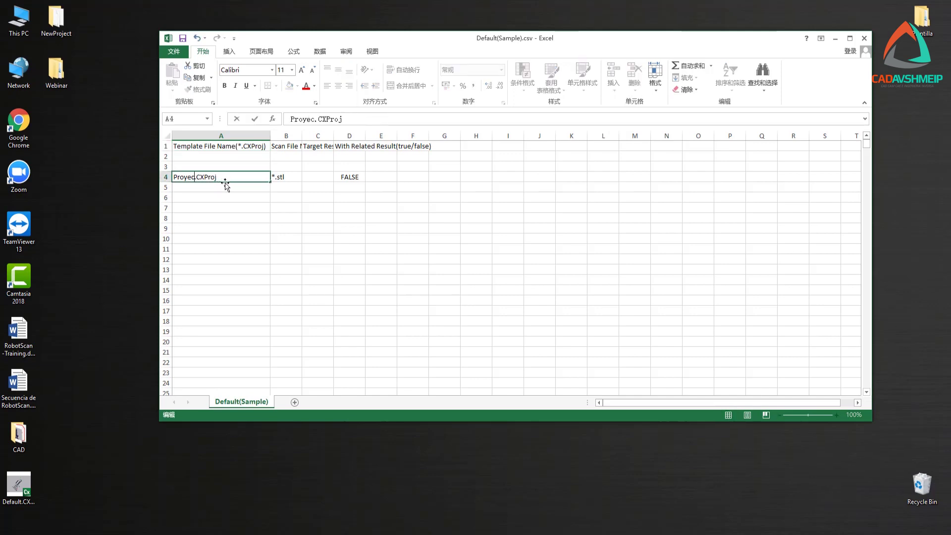
pyautogui.write('Default')
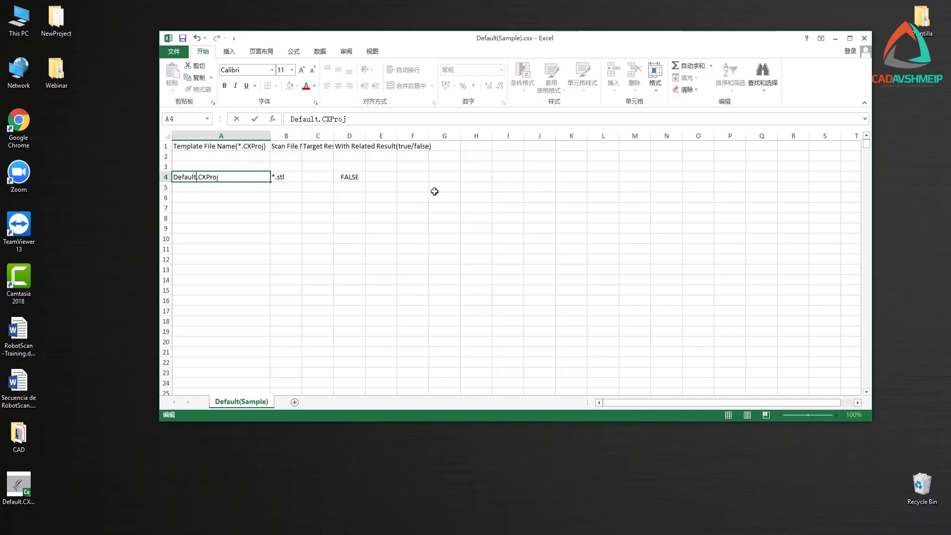
# Step: Save the edited rule in CSV format, replacing the existing Default(Sample).csv in Transmision\Identification Rule, and close the spreadsheet
pyautogui.click(182, 41)
pyautogui.click(428, 305)
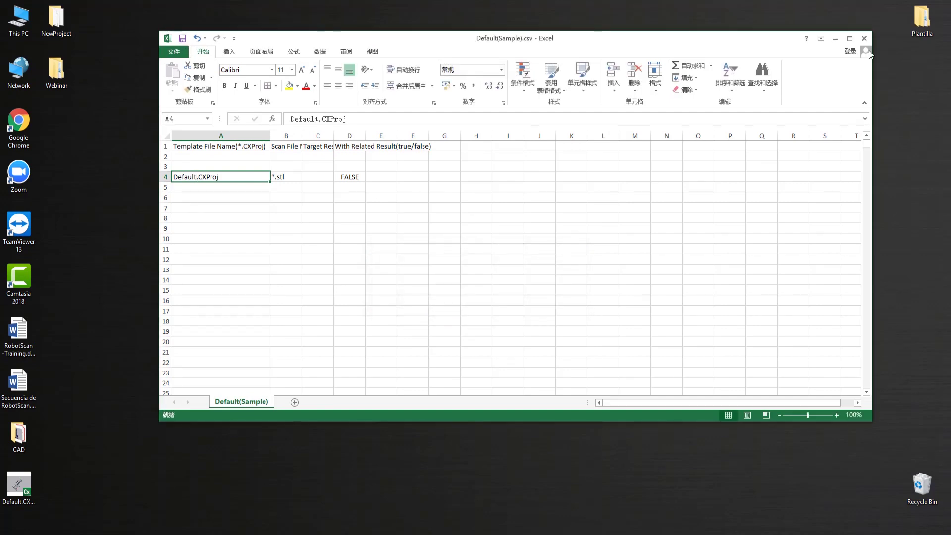
pyautogui.click(865, 39)
pyautogui.click(429, 283)
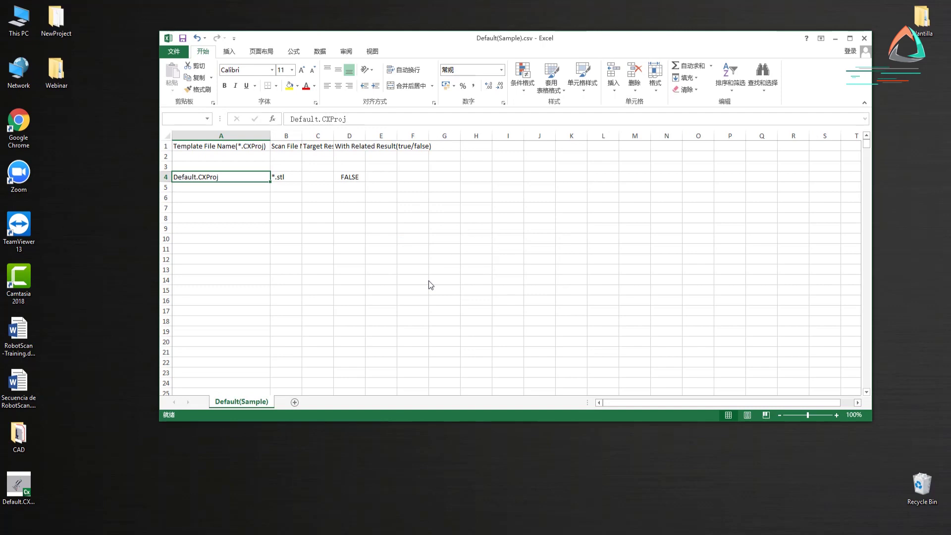
pyautogui.click(549, 290)
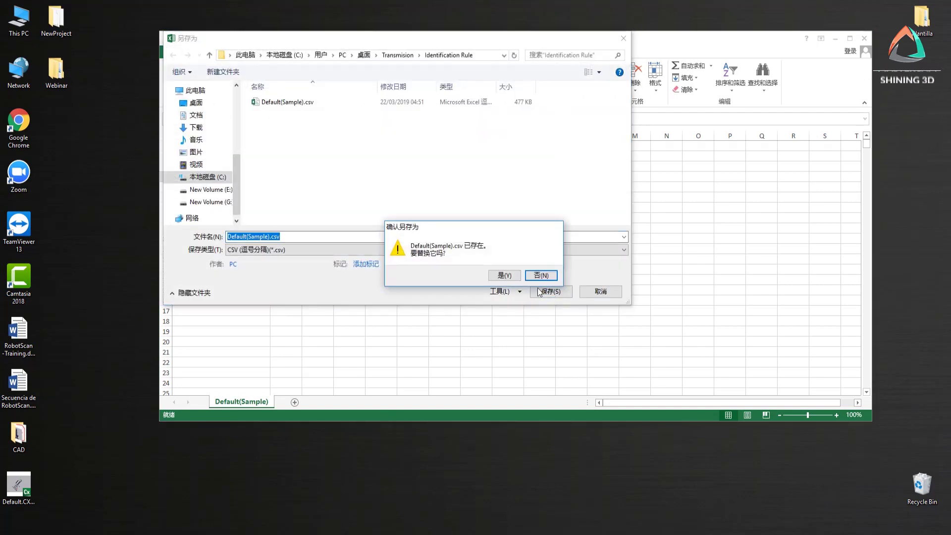
pyautogui.click(511, 274)
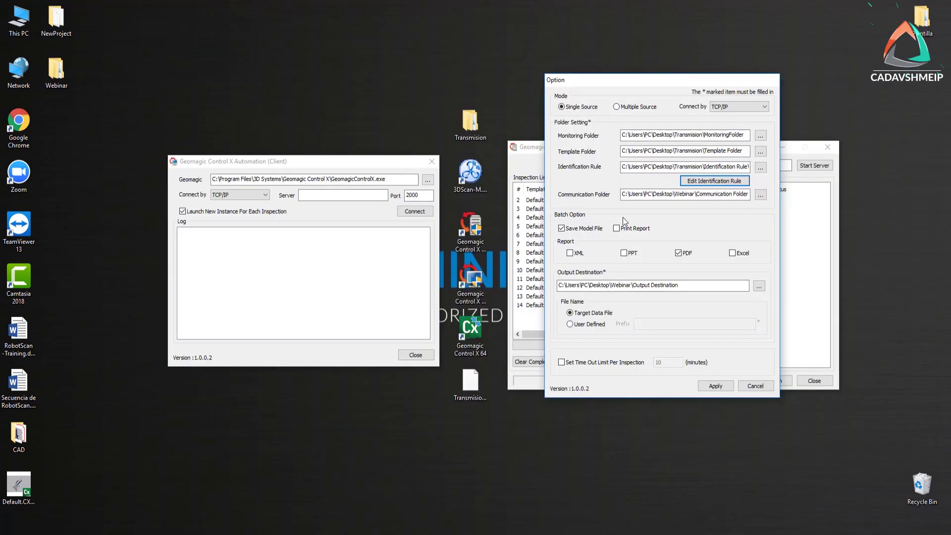
# Step: Set the server's communication folder to Communication Folder inside Desktop\Transmision
pyautogui.click(761, 195)
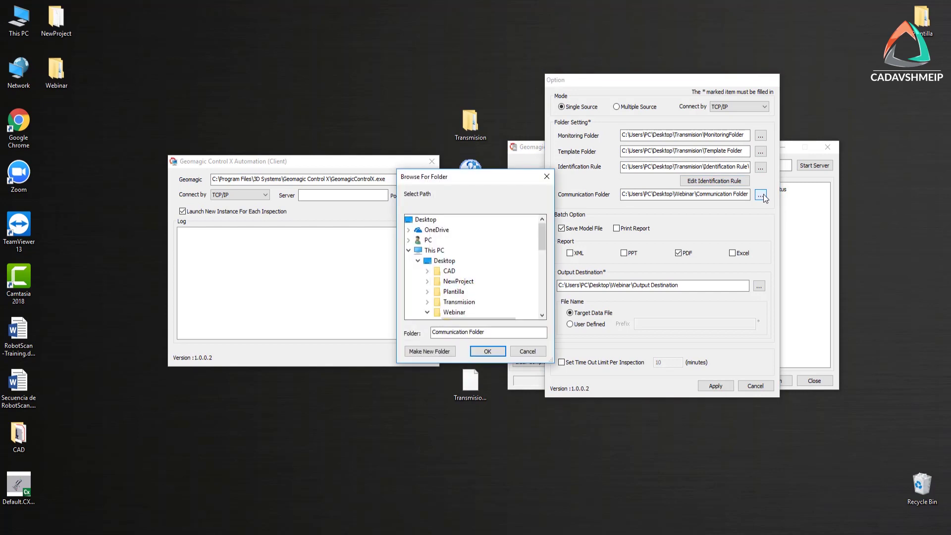
pyautogui.click(442, 261)
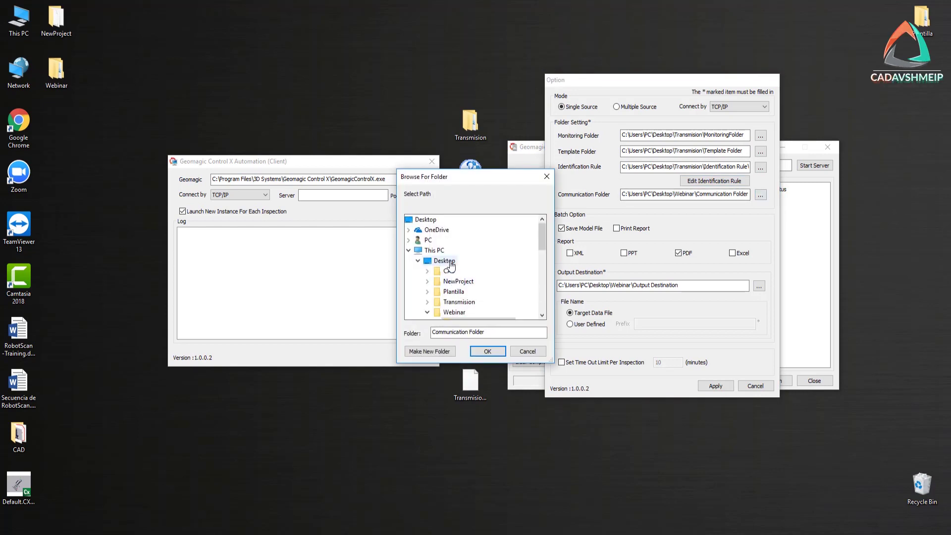
pyautogui.doubleClick(459, 303)
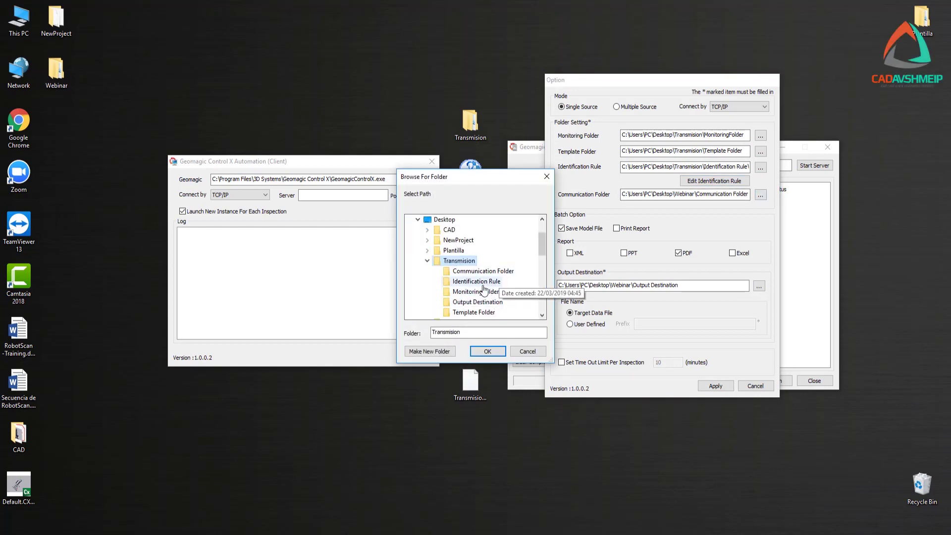
pyautogui.click(496, 272)
pyautogui.click(498, 353)
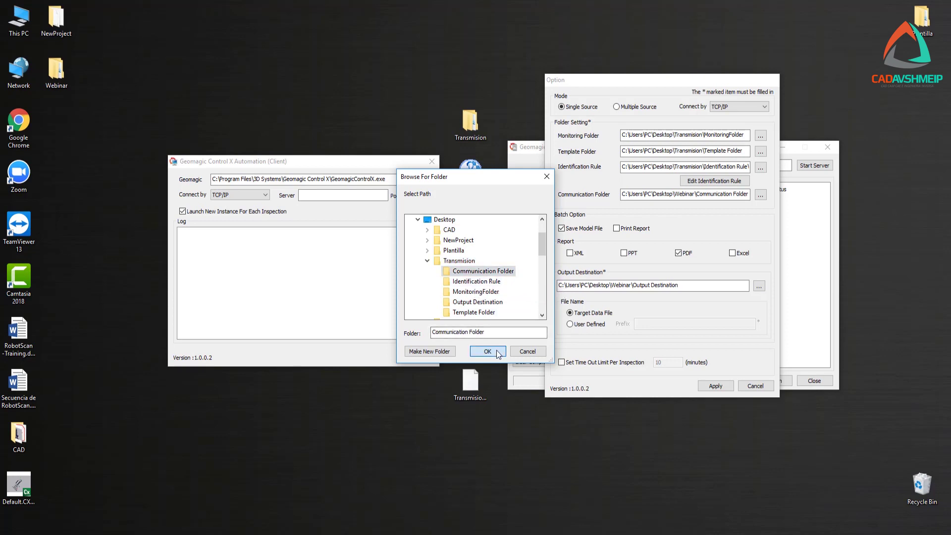
# Step: Set the output destination to Output Destination inside Desktop\Transmision and apply the server options
pyautogui.click(763, 285)
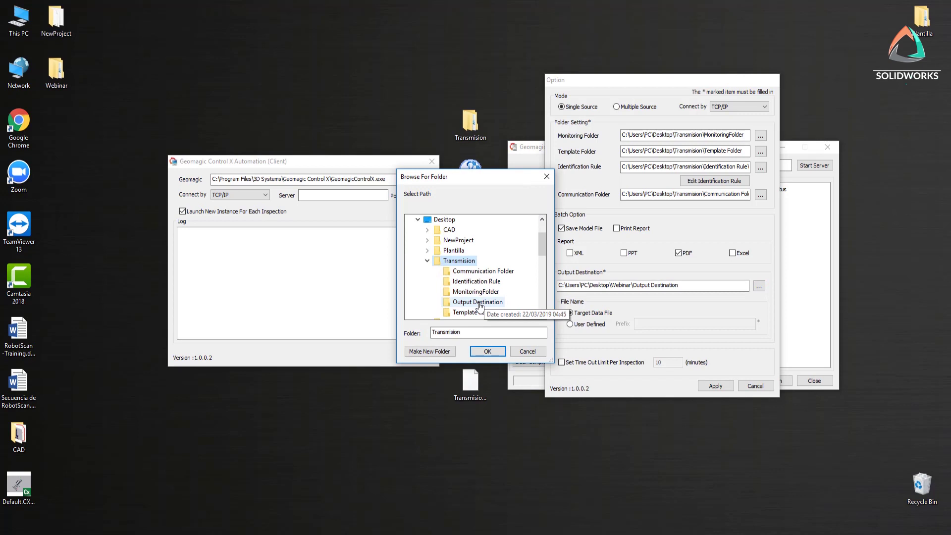
pyautogui.click(479, 302)
pyautogui.click(488, 352)
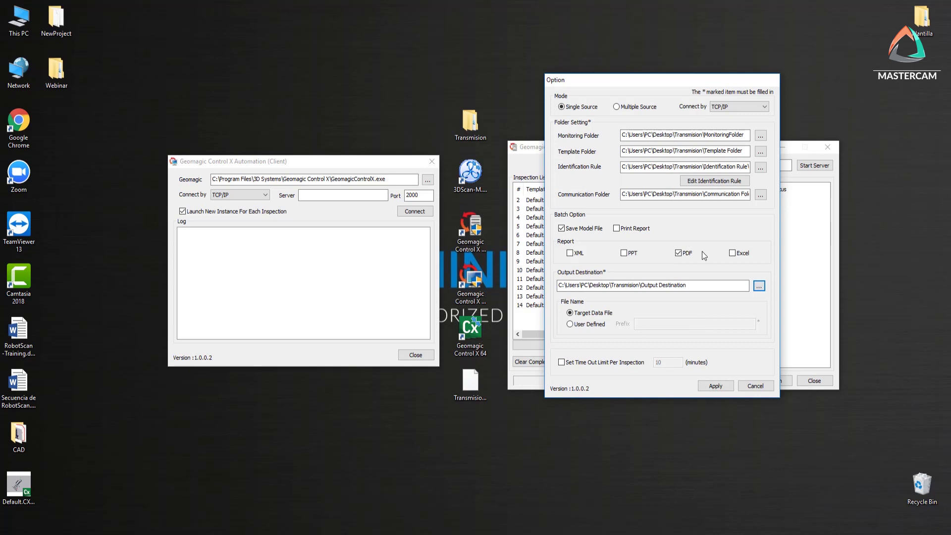
pyautogui.click(719, 386)
# Step: Start the Automation Server and connect the Automation Client to it
pyautogui.click(819, 168)
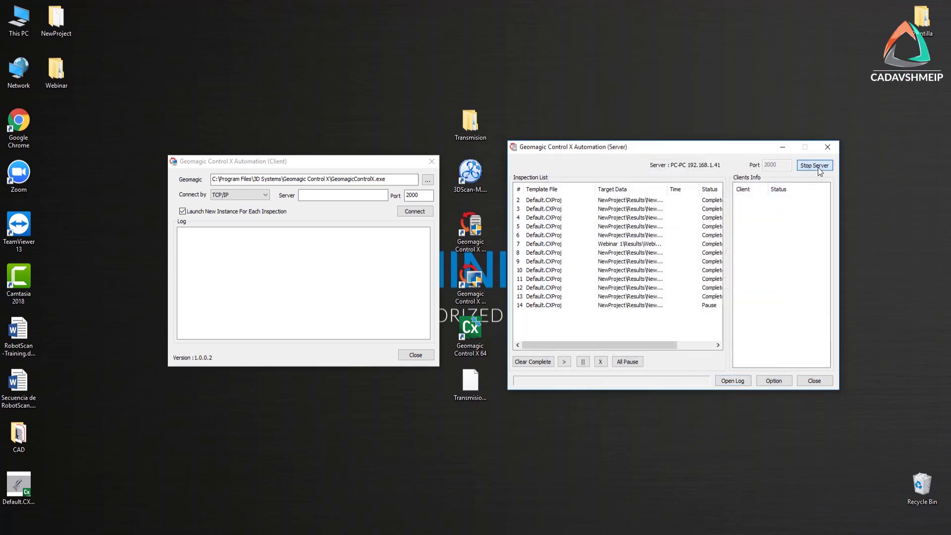
pyautogui.click(415, 212)
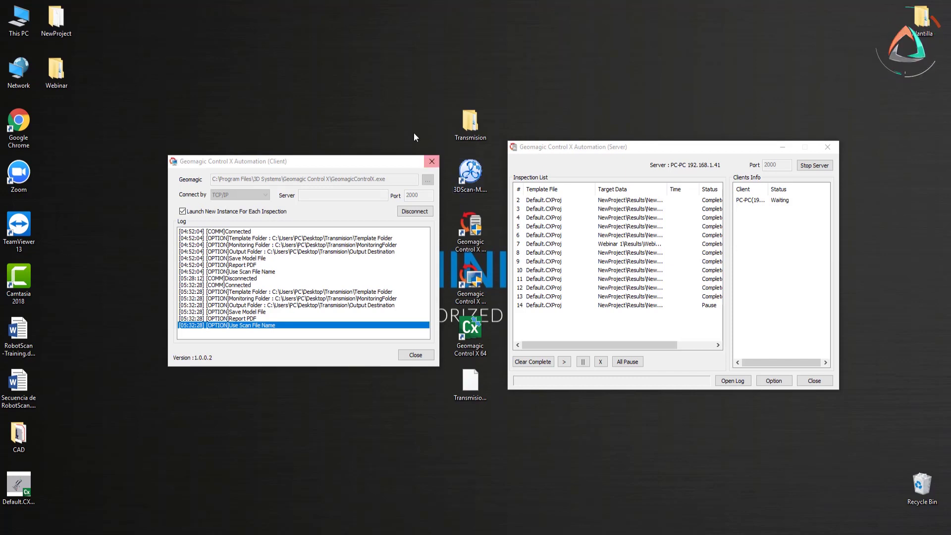
# Step: Move the Default.CXProj project from the desktop into Template Folder inside Transmision, and close the folder window
pyautogui.doubleClick(478, 120)
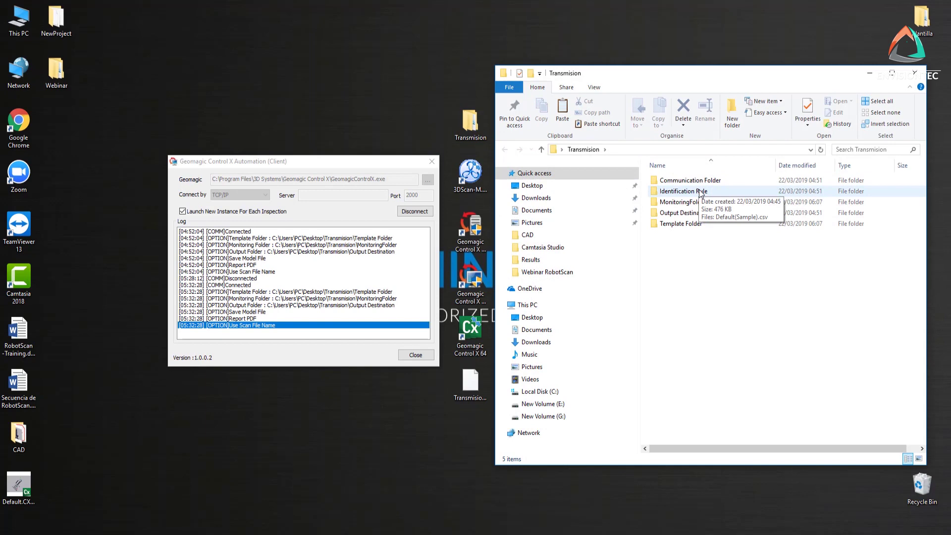
pyautogui.doubleClick(675, 225)
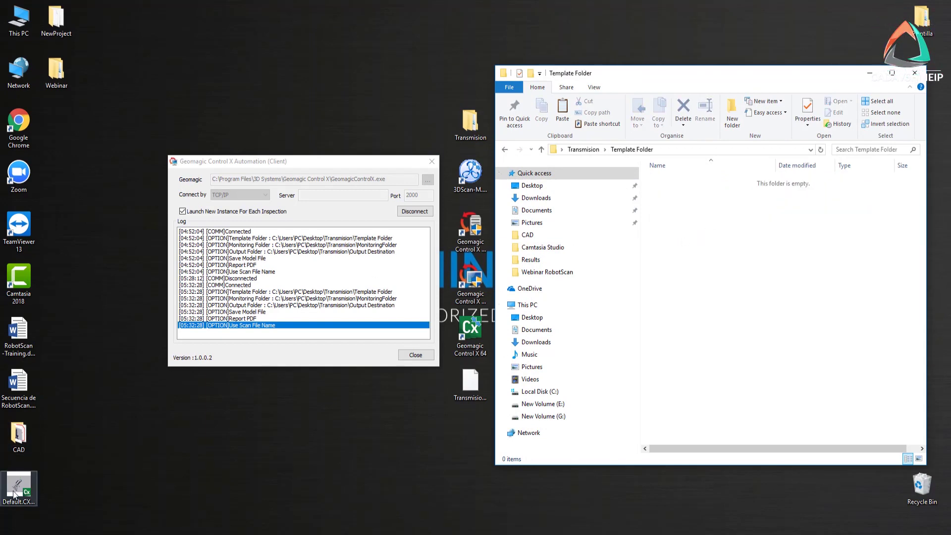
pyautogui.moveTo(18, 492); pyautogui.dragTo(685, 211)
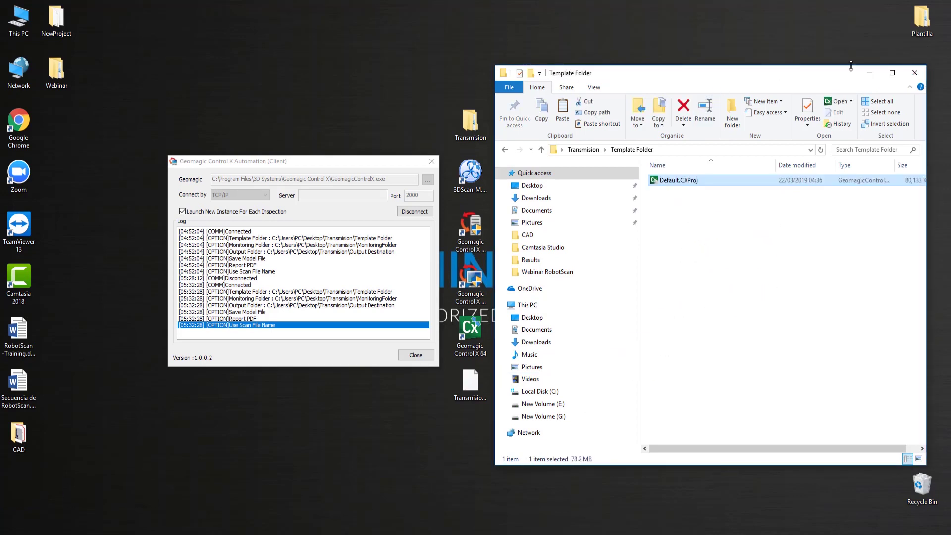
pyautogui.hotkey('alt', 'Left')
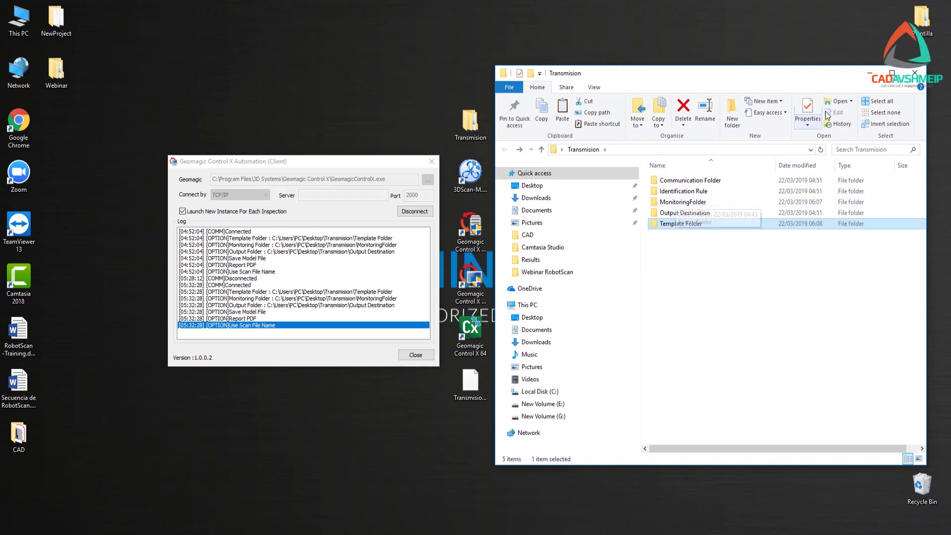
pyautogui.click(914, 73)
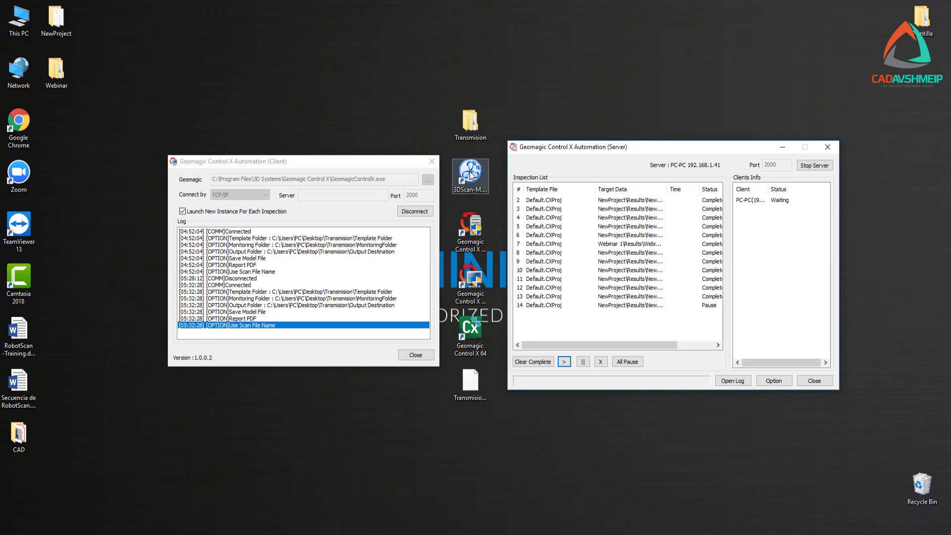
# Step: Launch the Shining 3D scanning software and create a Scan and Registration project named NewProject in Desktop\Transmision\MonitoringFolder
pyautogui.doubleClick(471, 175)
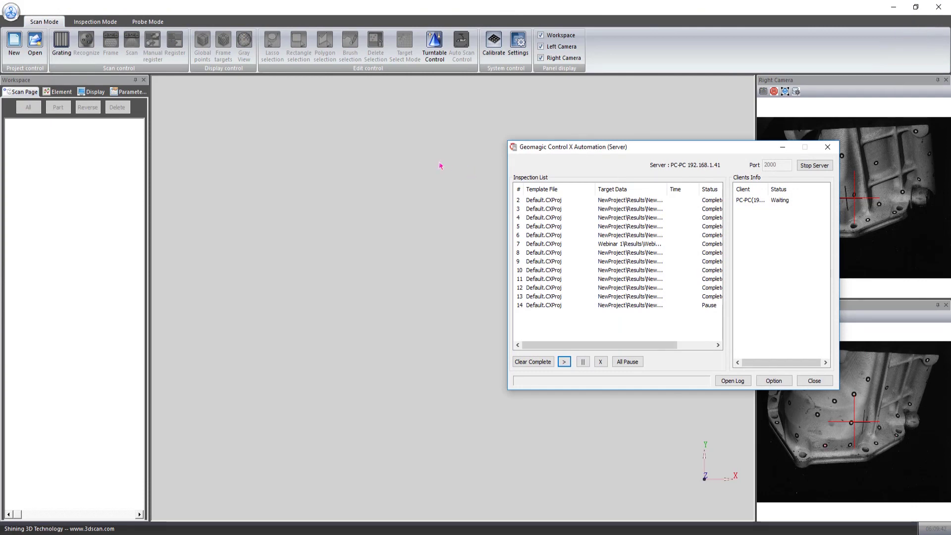
pyautogui.click(480, 7)
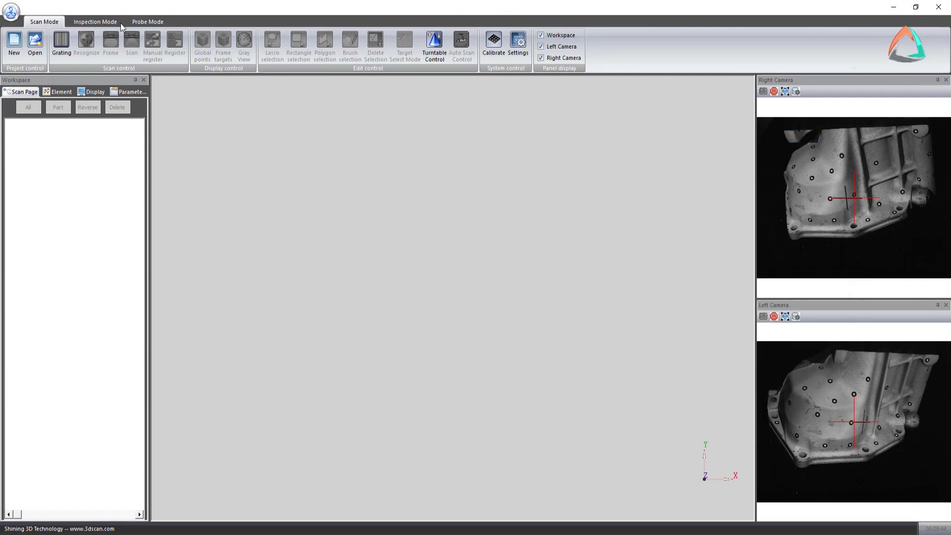
pyautogui.click(14, 50)
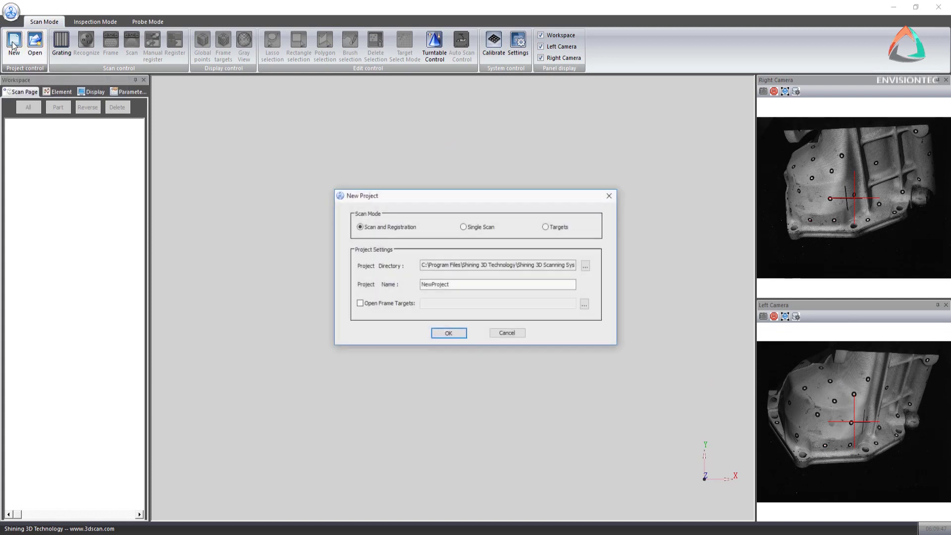
pyautogui.click(586, 266)
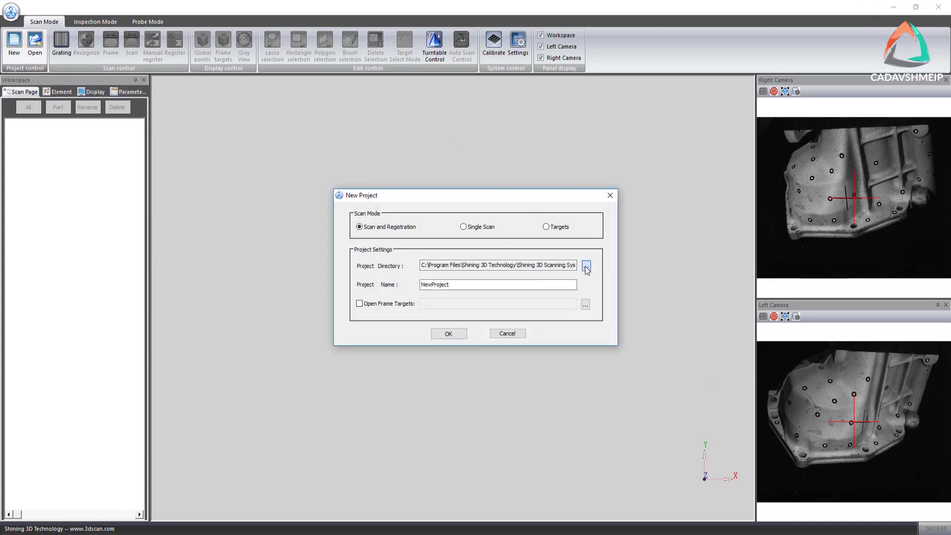
pyautogui.scroll(5, 462, 272)
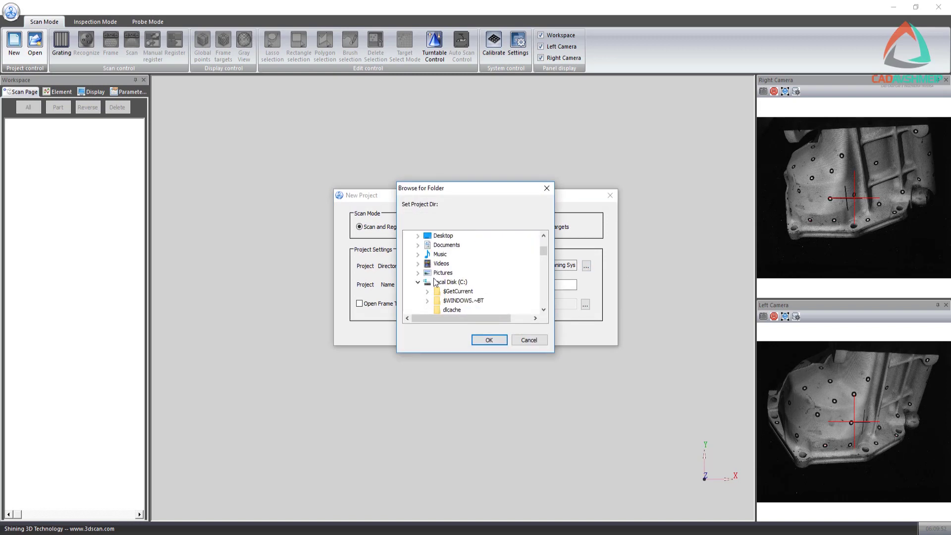
pyautogui.scroll(-10, 438, 289)
pyautogui.scroll(-15, 438, 289)
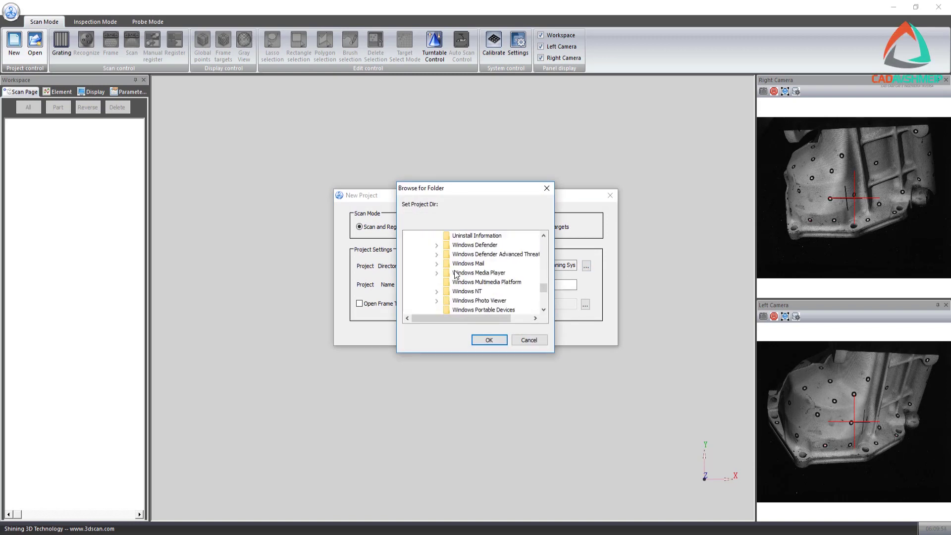
pyautogui.doubleClick(432, 292)
pyautogui.click(452, 282)
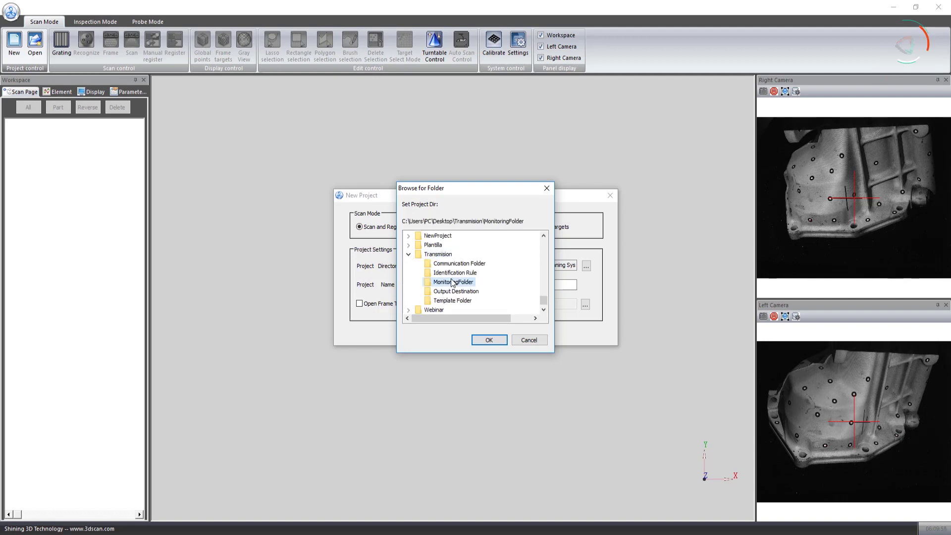
pyautogui.click(489, 340)
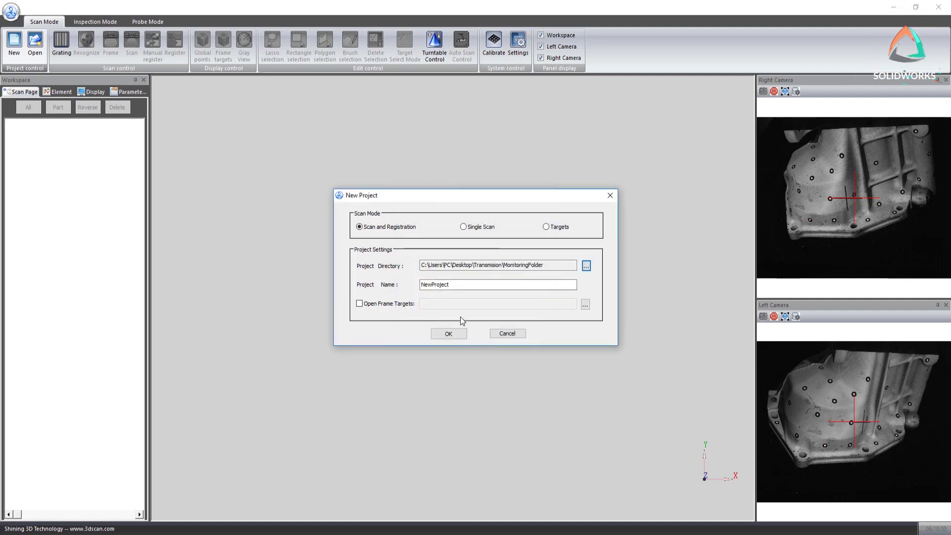
pyautogui.click(448, 335)
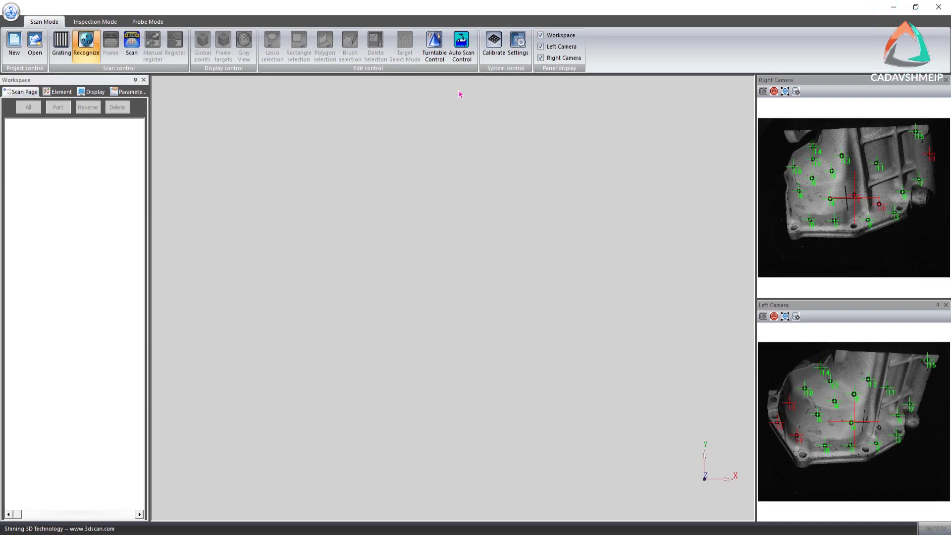
# Step: Load Webinar RobotScanRobotPos.bin from Documents\Webinar\Webinar RobotScan as the auto scan path and start the automatic scan
pyautogui.click(462, 46)
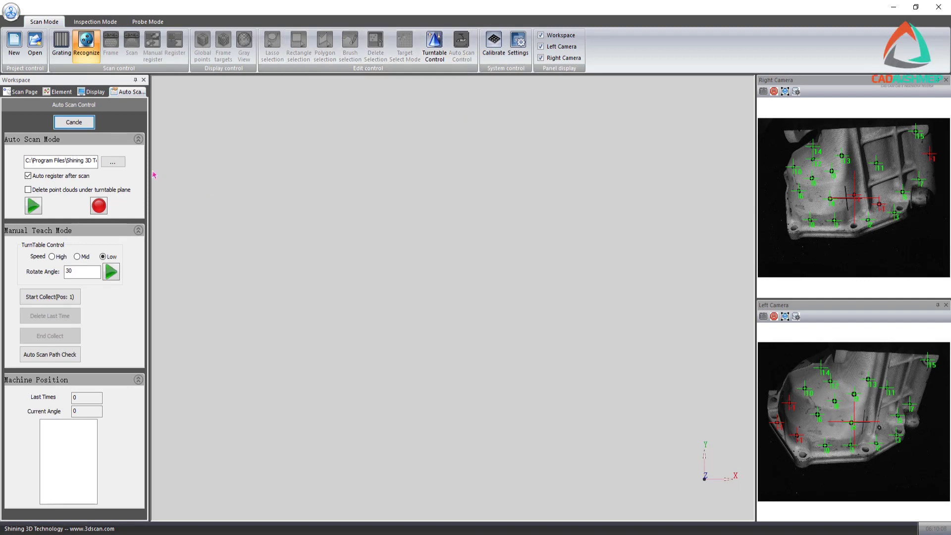
pyautogui.click(113, 162)
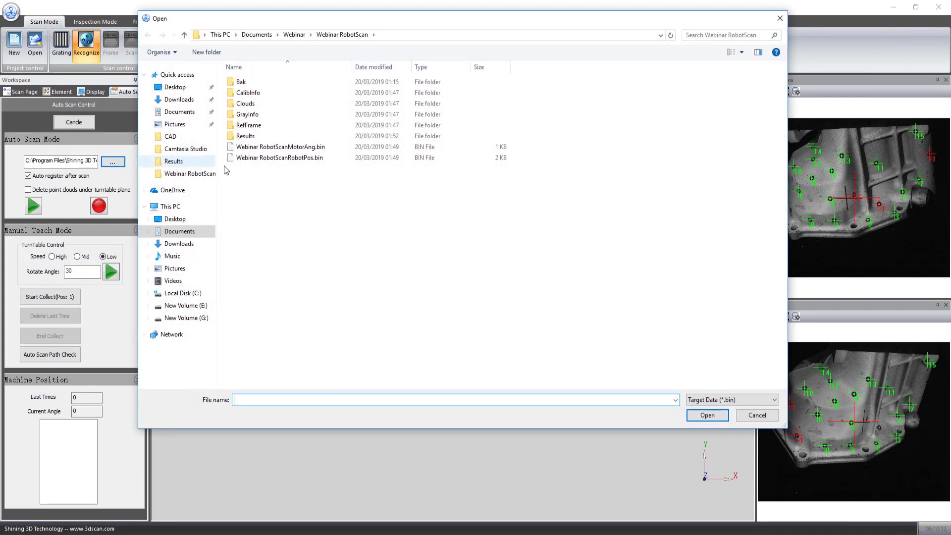
pyautogui.click(272, 160)
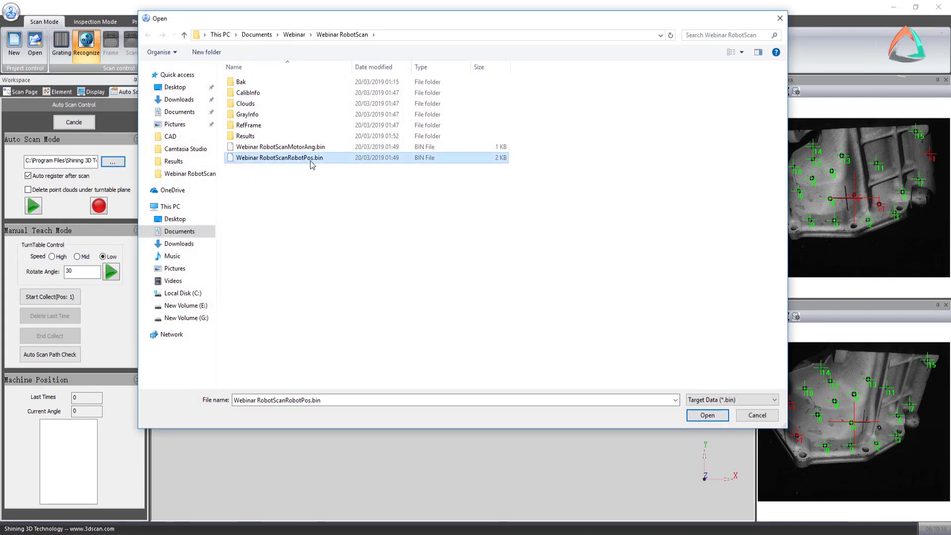
pyautogui.click(707, 416)
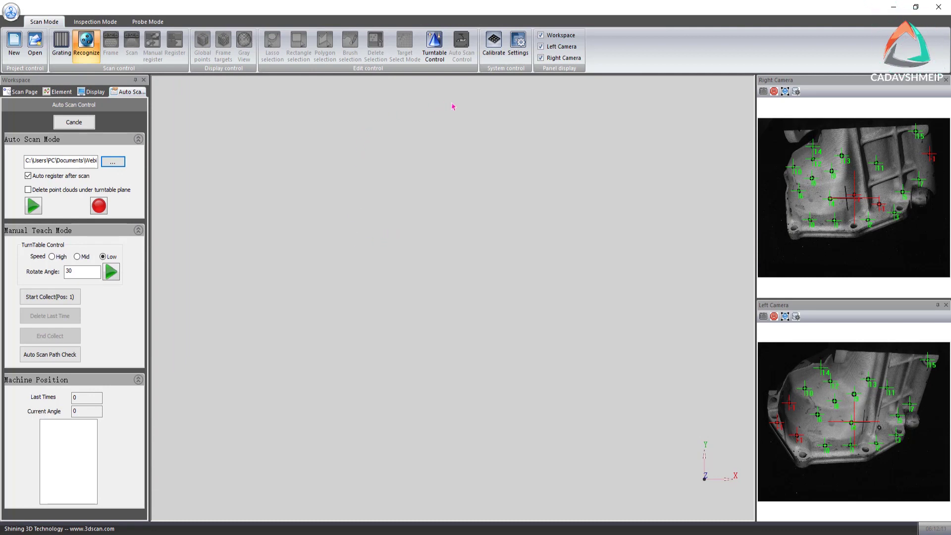
pyautogui.click(33, 207)
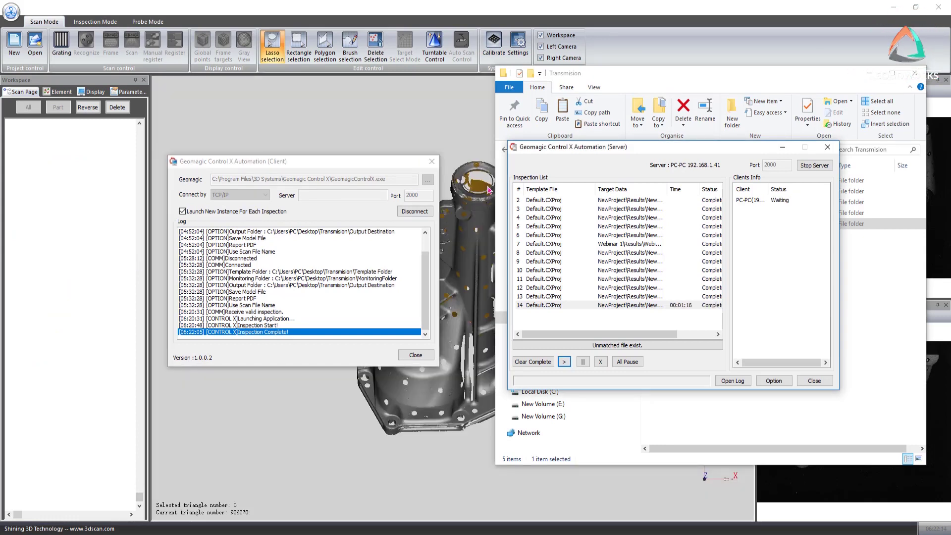
# Step: Open the inspection report NewProject(Report 1).pdf from the NewProject\Results folder inside Output Destination
pyautogui.moveTo(675, 75); pyautogui.dragTo(423, 52)
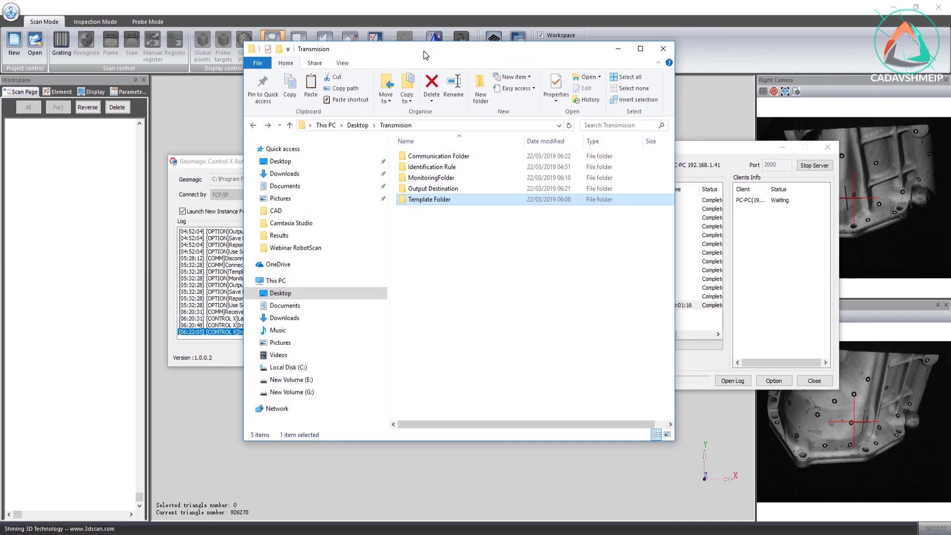
pyautogui.doubleClick(434, 190)
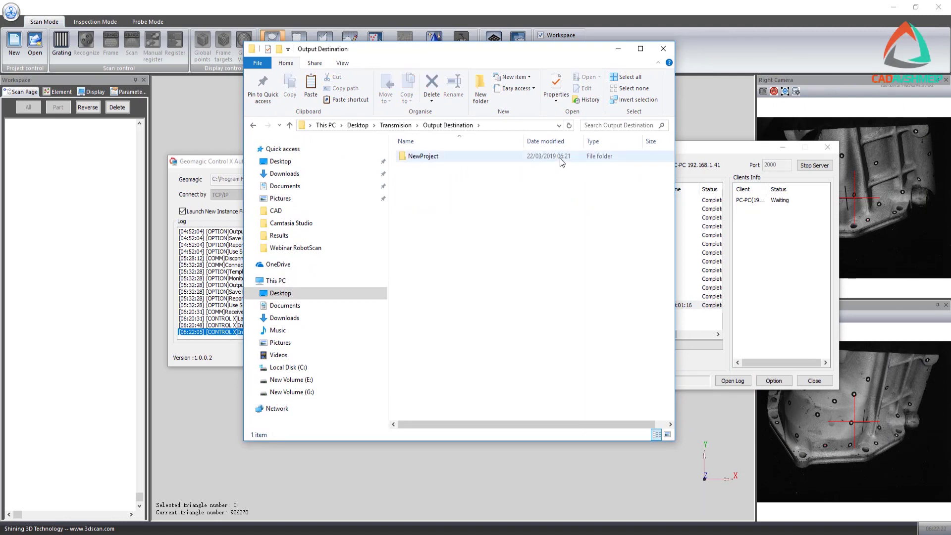
pyautogui.doubleClick(415, 157)
pyautogui.doubleClick(417, 158)
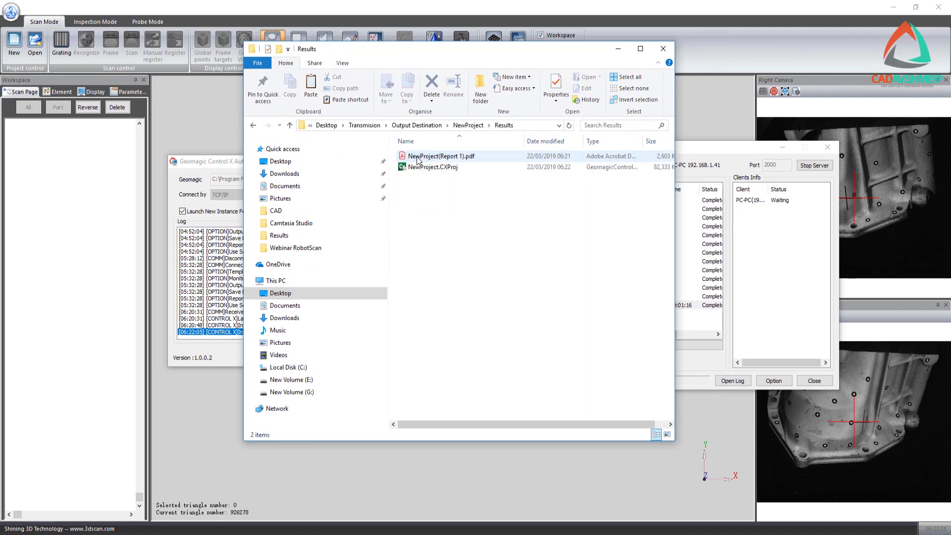
pyautogui.click(443, 158)
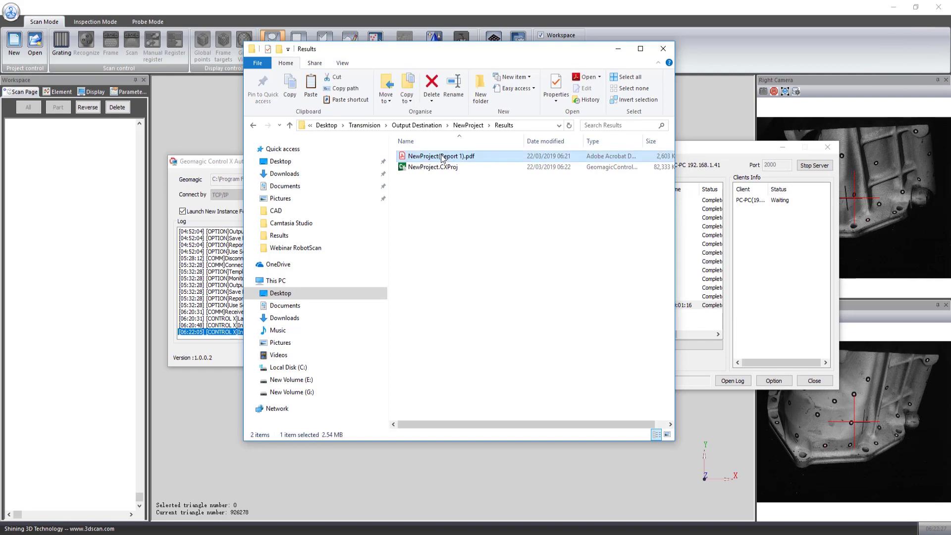
pyautogui.doubleClick(442, 158)
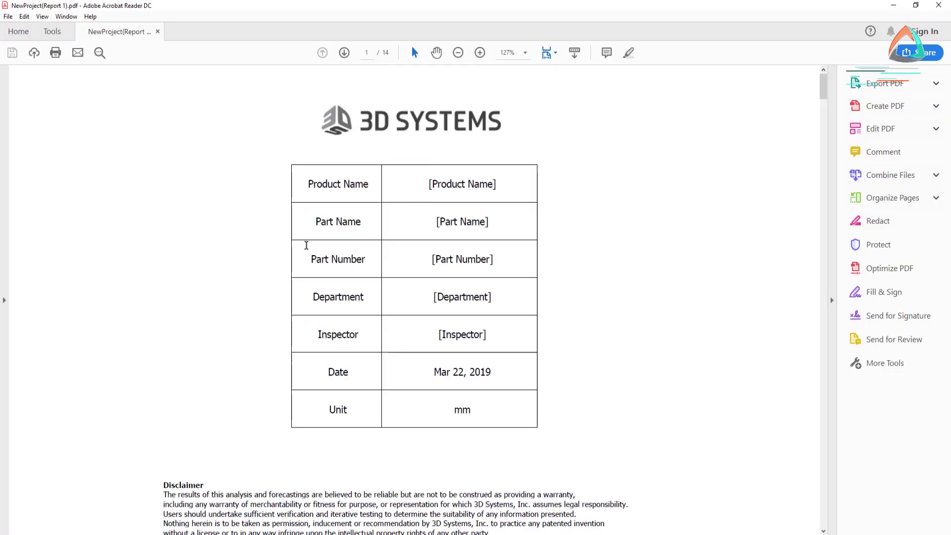
# Step: Examine the PDF report's measured data, 3D and 2D comparisons, cross-section dimensions and GD&T results
pyautogui.scroll(-20, 239, 210)
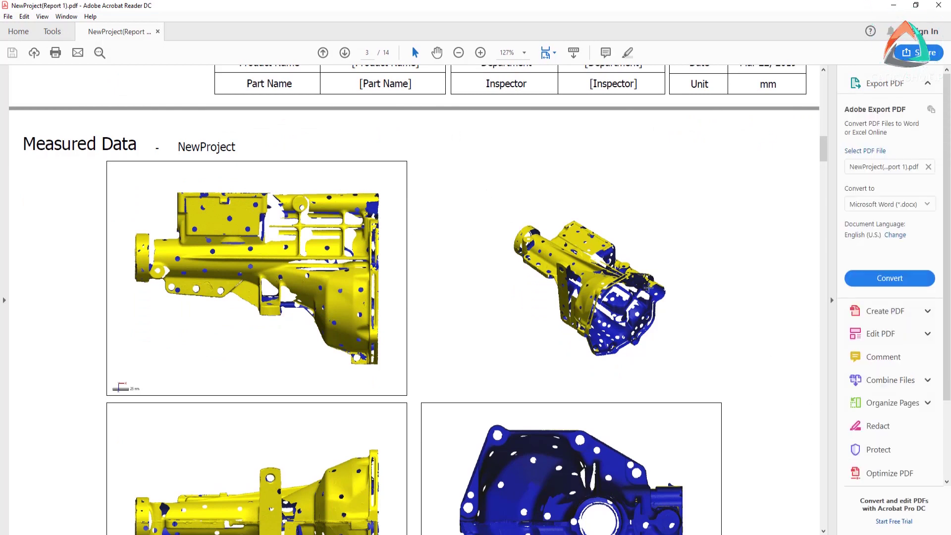
pyautogui.scroll(-15, 654, 291)
pyautogui.scroll(-20, 480, 237)
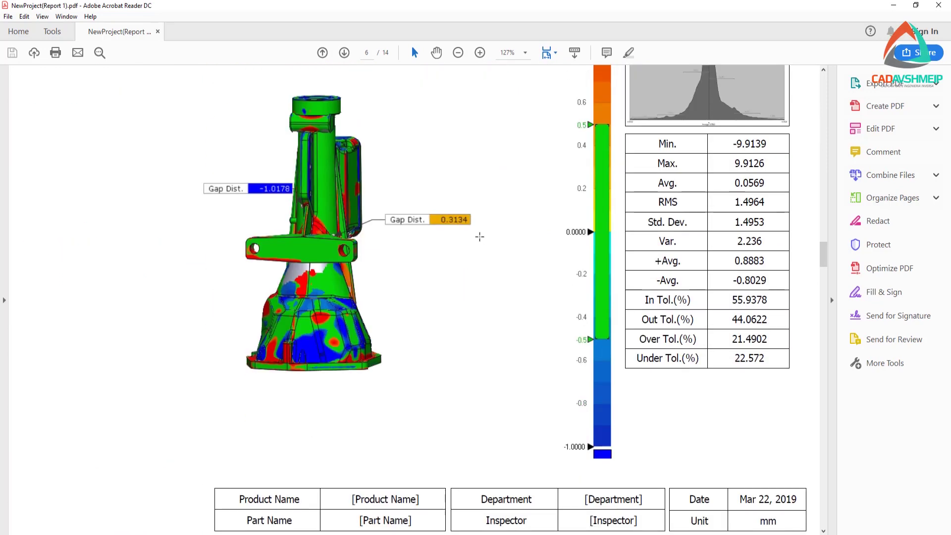
pyautogui.scroll(-14, 479, 237)
pyautogui.scroll(-15, 480, 237)
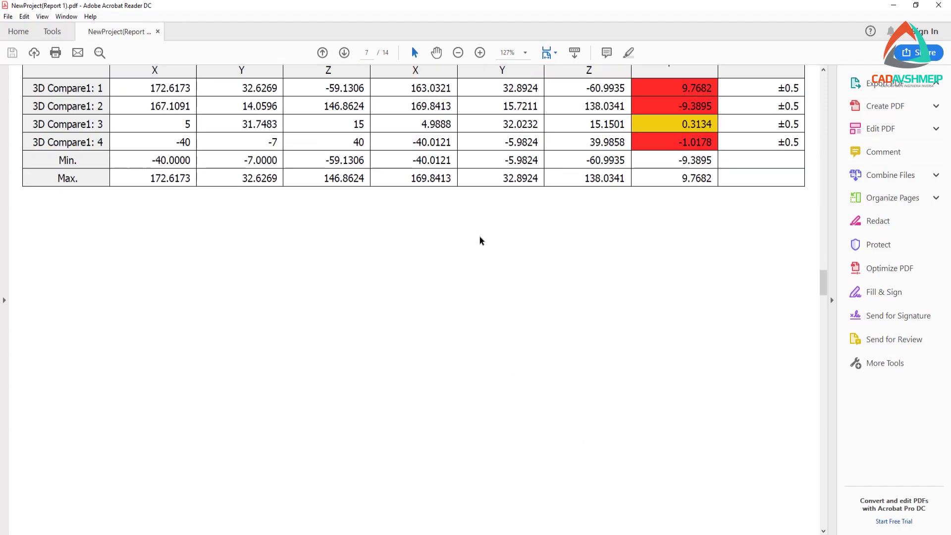
pyautogui.scroll(-15, 480, 237)
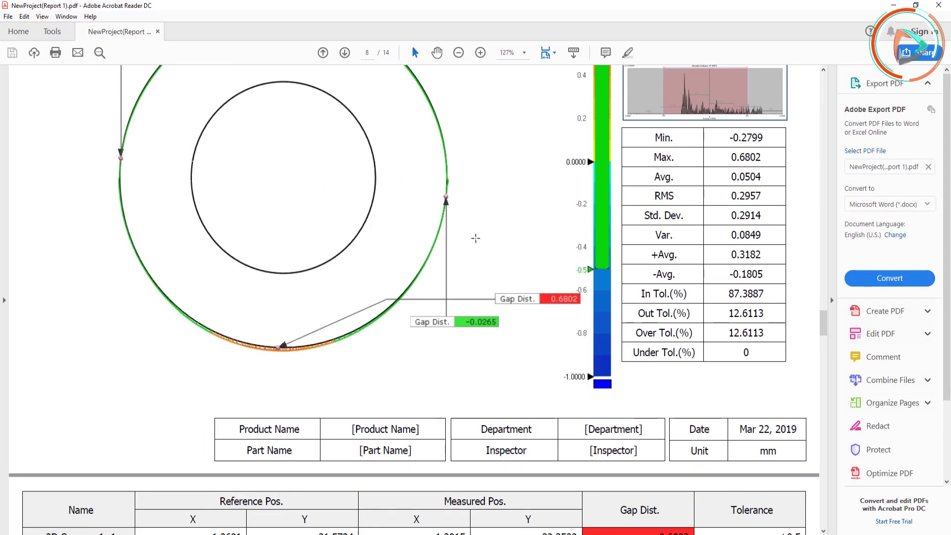
pyautogui.scroll(-15, 469, 226)
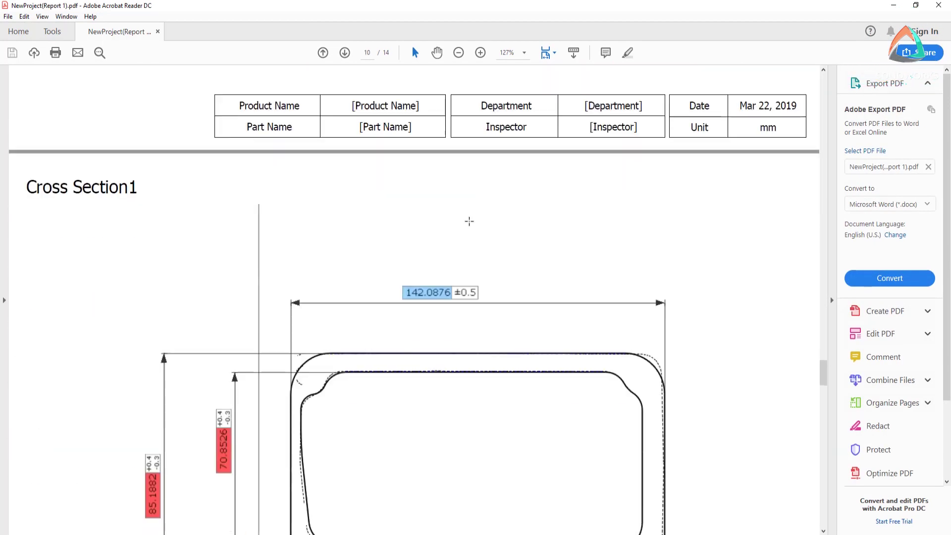
pyautogui.scroll(-15, 470, 222)
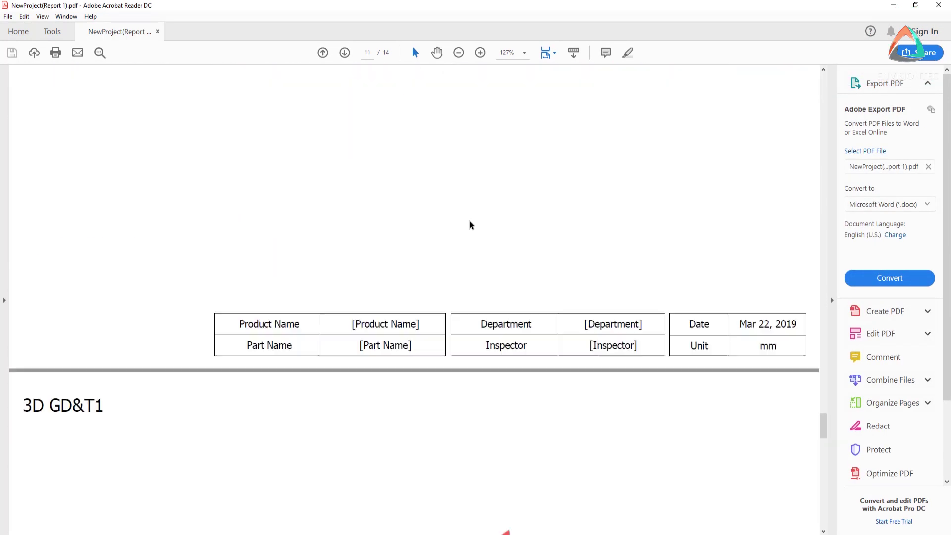
pyautogui.scroll(-5, 470, 225)
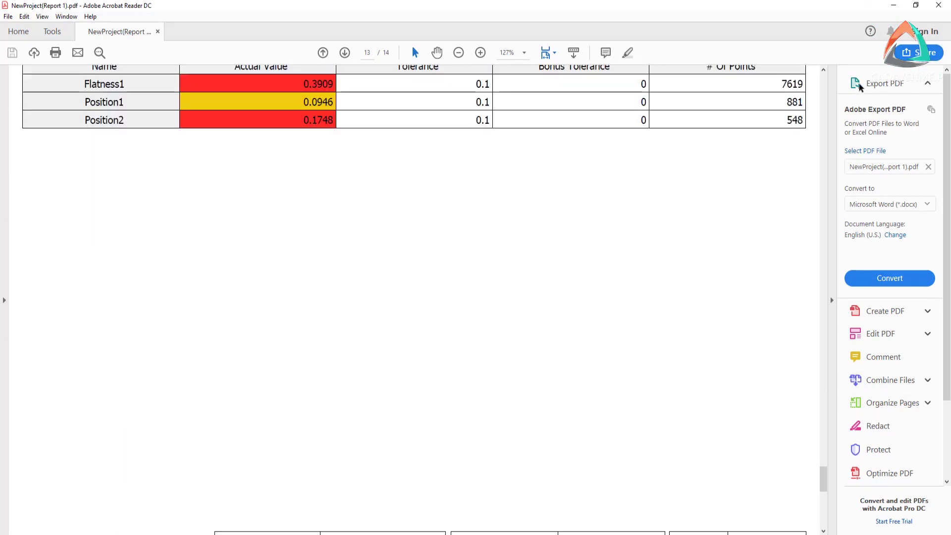
pyautogui.scroll(-15, 705, 230)
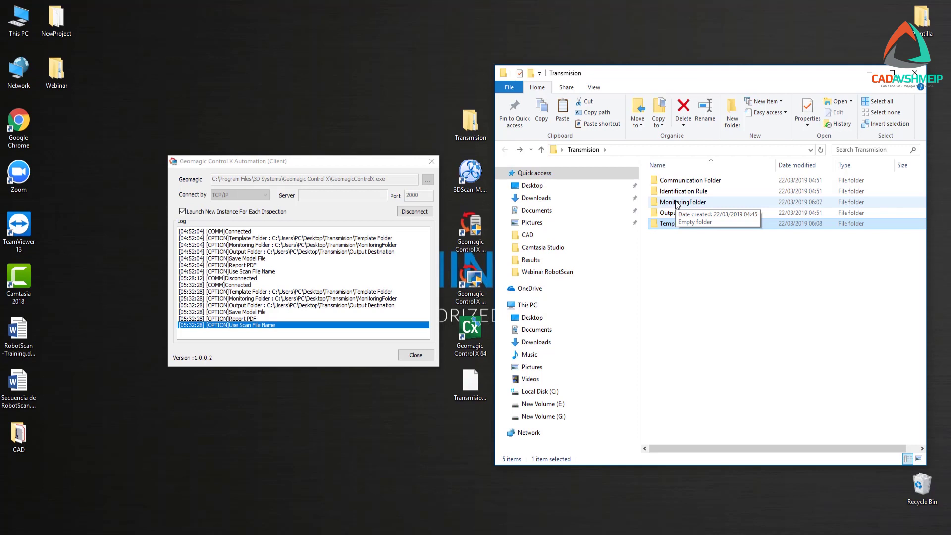
# Step: Close the Transmision folder window, launch the Shining 3D scanning software and bring it in front of the Automation Server
pyautogui.click(915, 73)
pyautogui.click(471, 174)
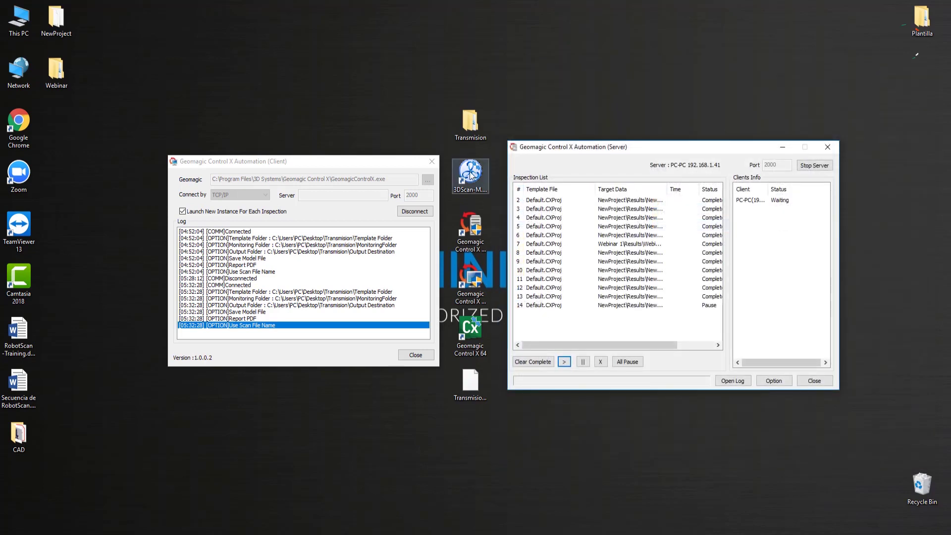
pyautogui.click(471, 174)
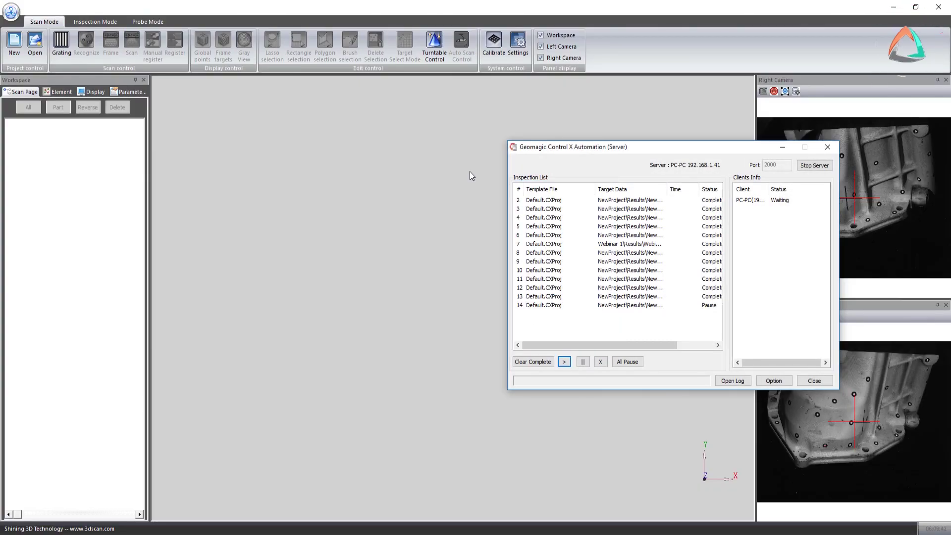
pyautogui.click(475, 9)
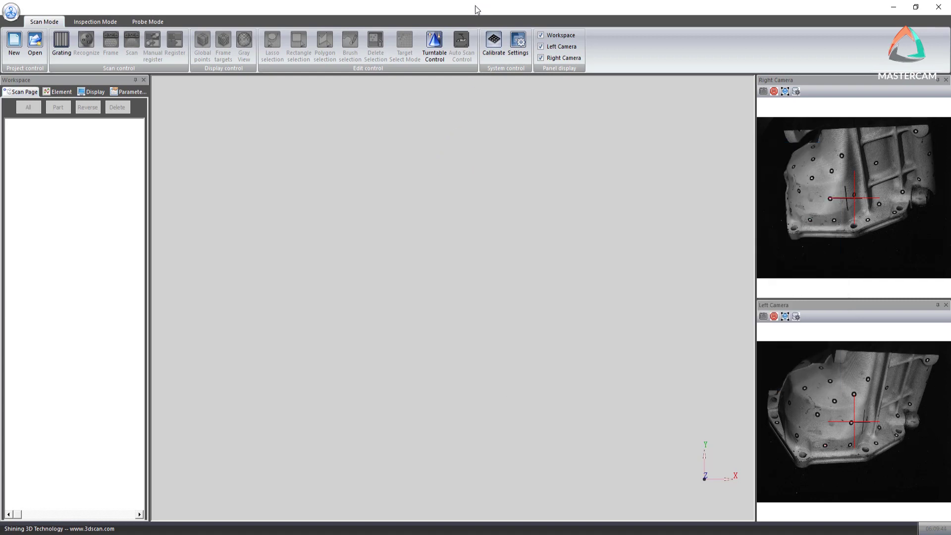
# Step: Create a Scan and Registration project named NewProject with Desktop\Transmision\MonitoringFolder as its project directory
pyautogui.click(13, 47)
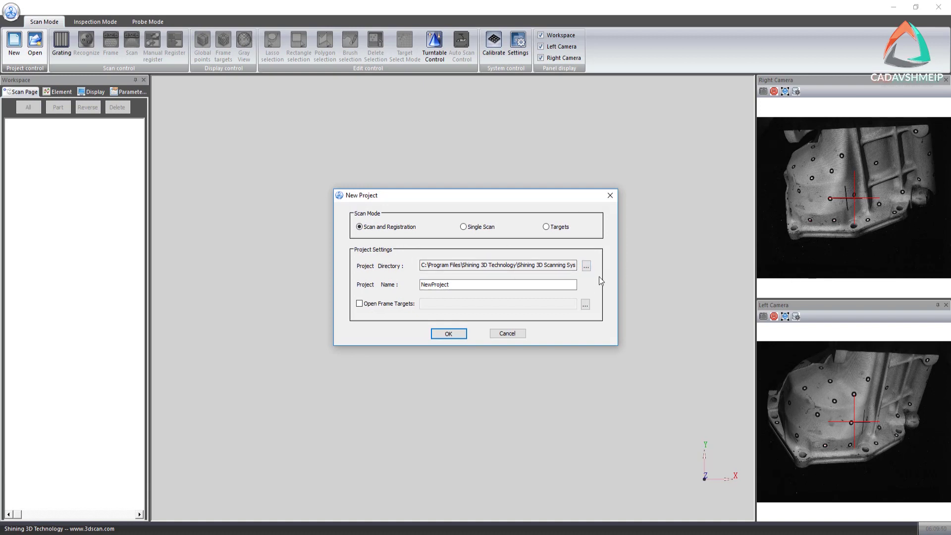
pyautogui.click(586, 267)
pyautogui.scroll(5, 461, 270)
pyautogui.scroll(-10, 436, 291)
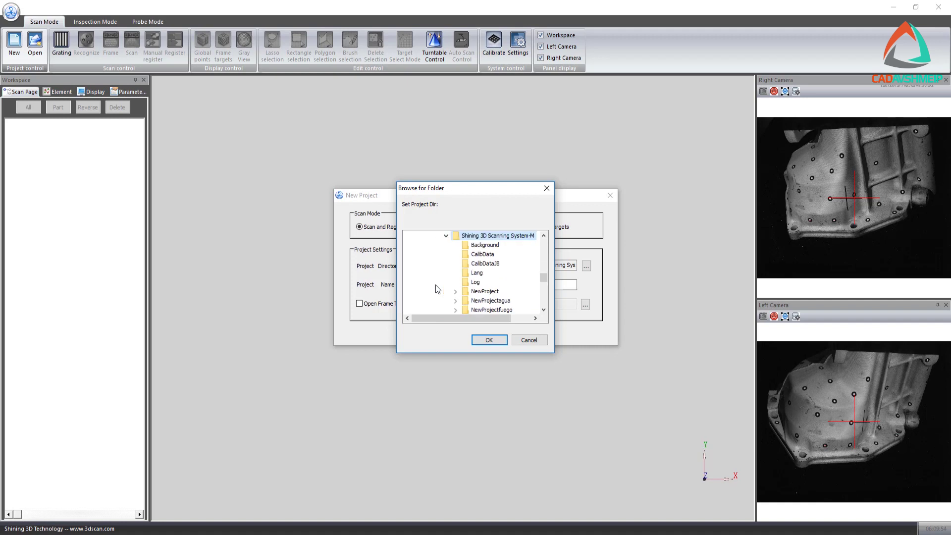
pyautogui.scroll(-10, 456, 276)
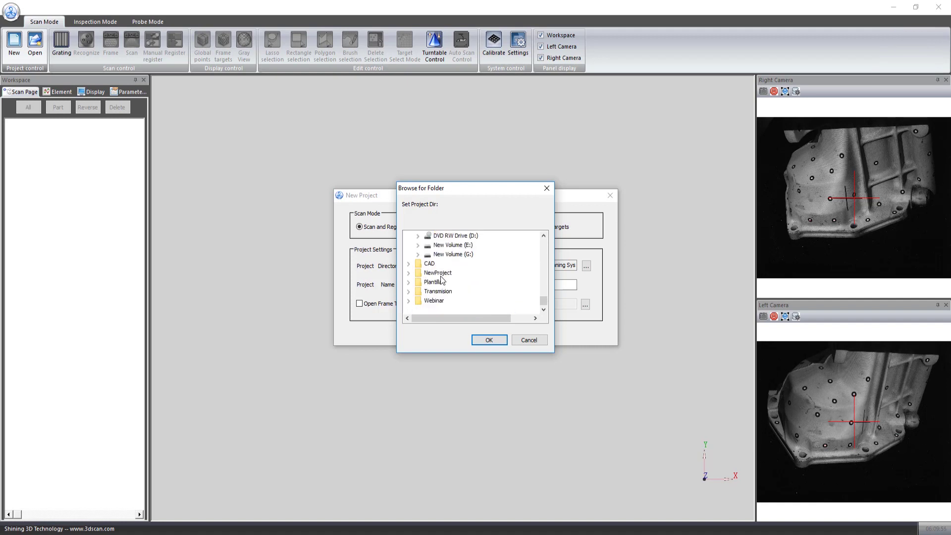
pyautogui.doubleClick(438, 291)
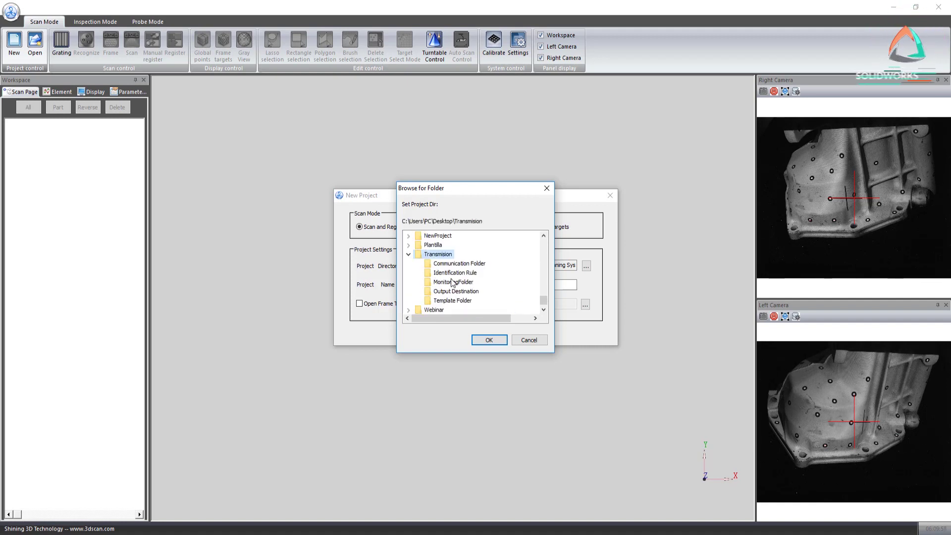
pyautogui.click(452, 282)
pyautogui.click(489, 341)
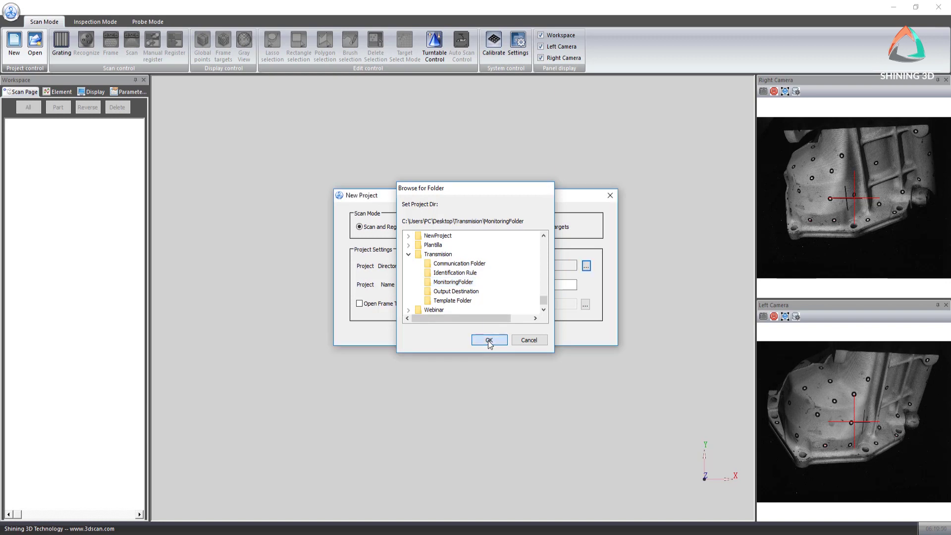
pyautogui.click(447, 331)
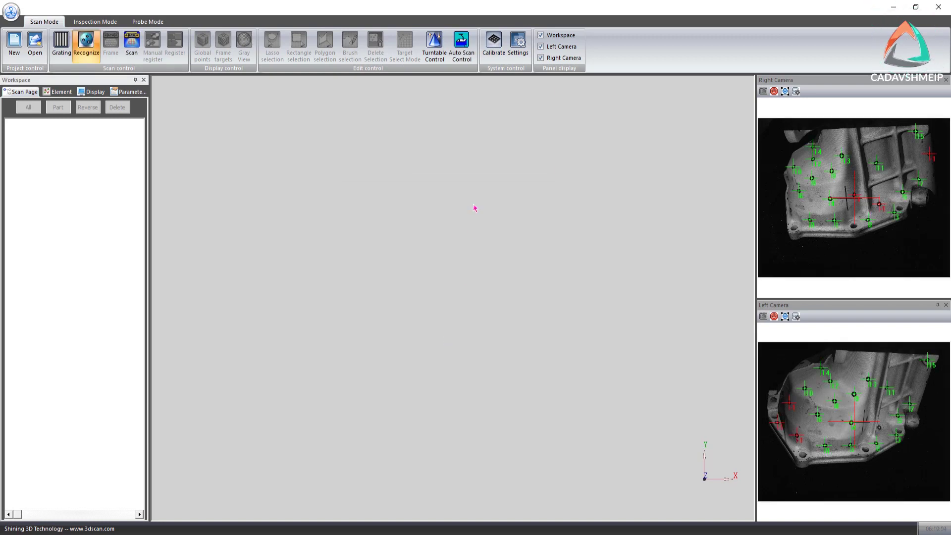
# Step: Set Webinar RobotScanRobotPos.bin as the auto scan path file and run the automatic scan with auto register enabled
pyautogui.click(462, 58)
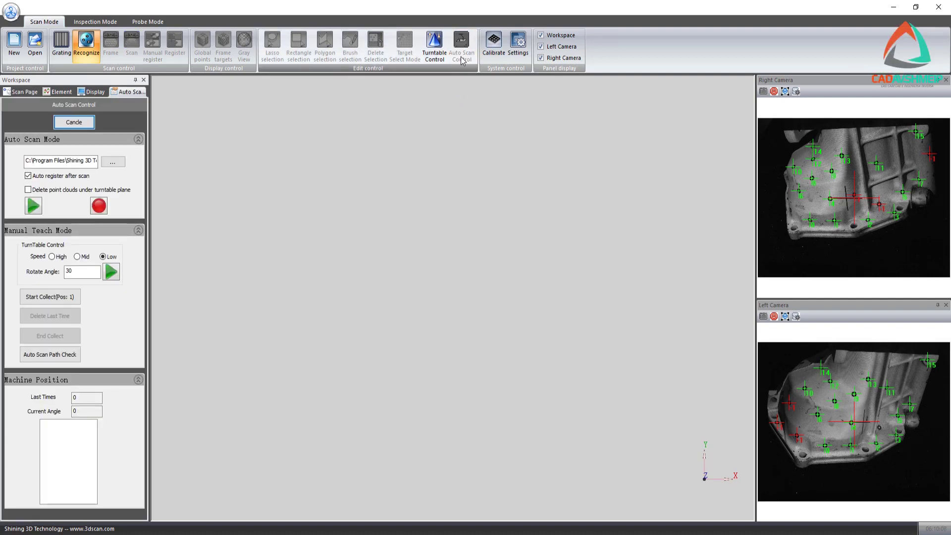
pyautogui.click(114, 164)
pyautogui.click(271, 160)
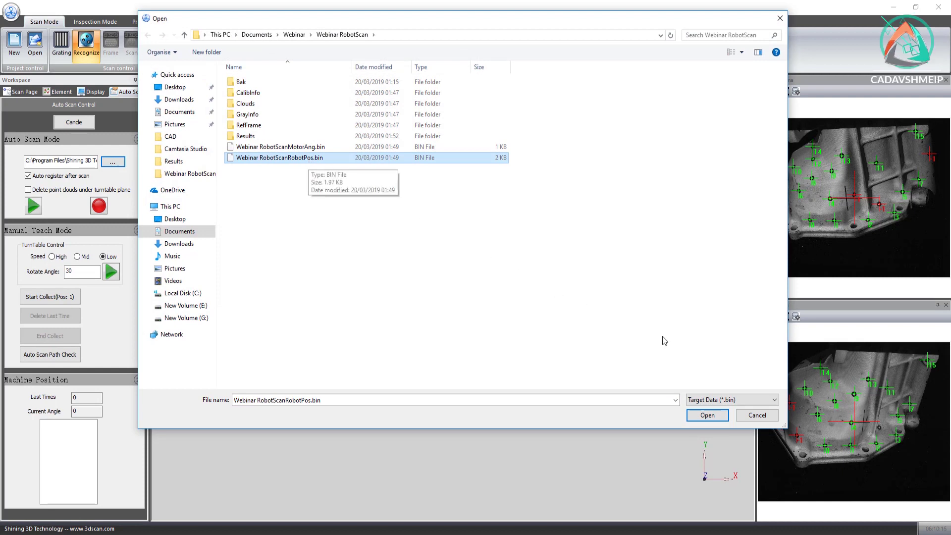
pyautogui.click(708, 415)
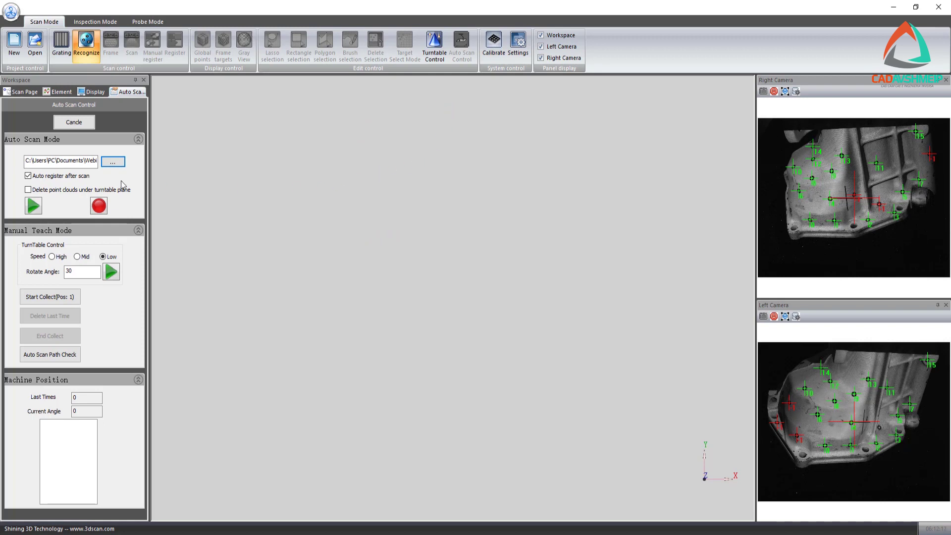
pyautogui.click(33, 208)
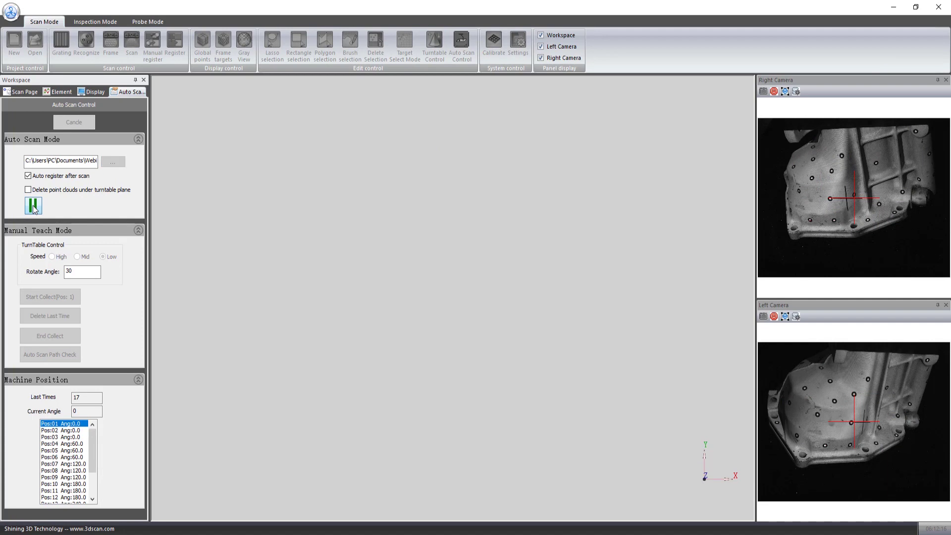